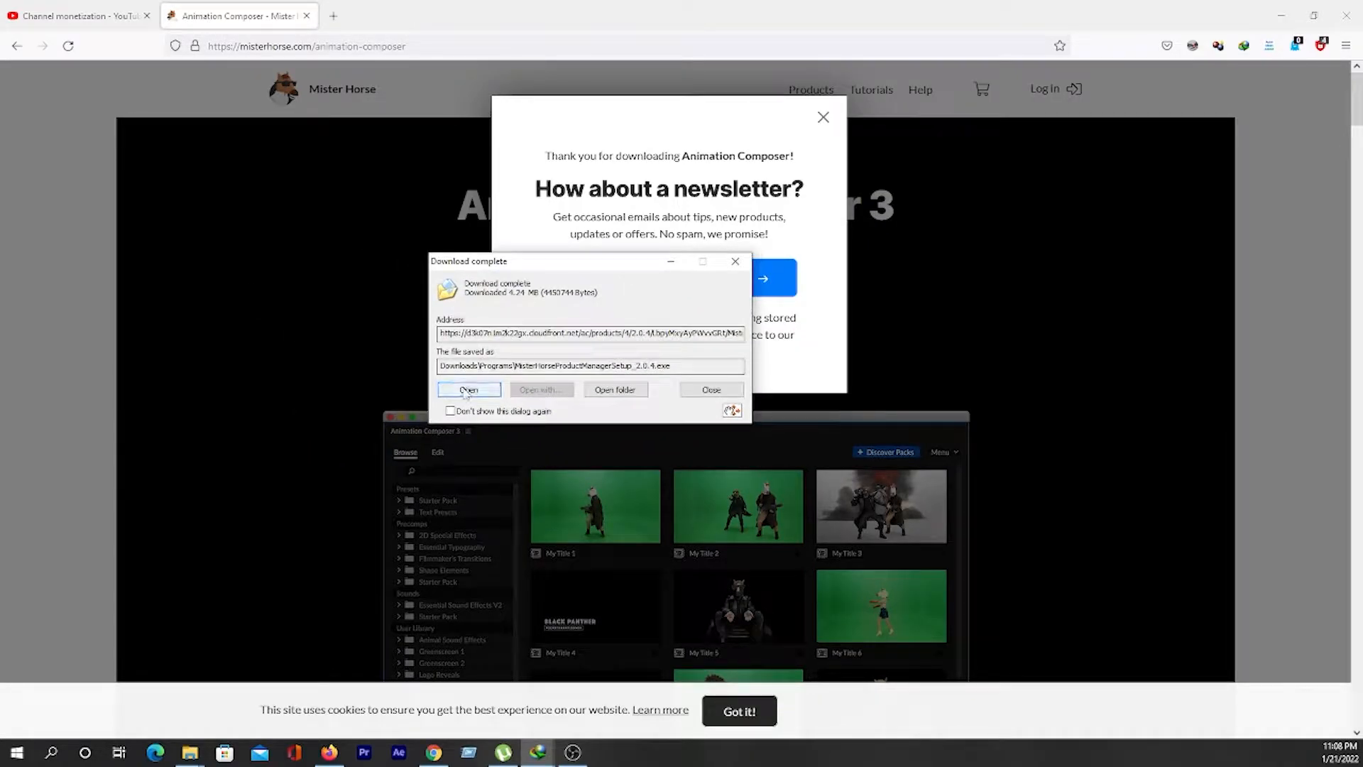
- Install Mister Horse Product Manager 2.0.4 in its default folder and launch it when setup finishes
left_click(484, 395)
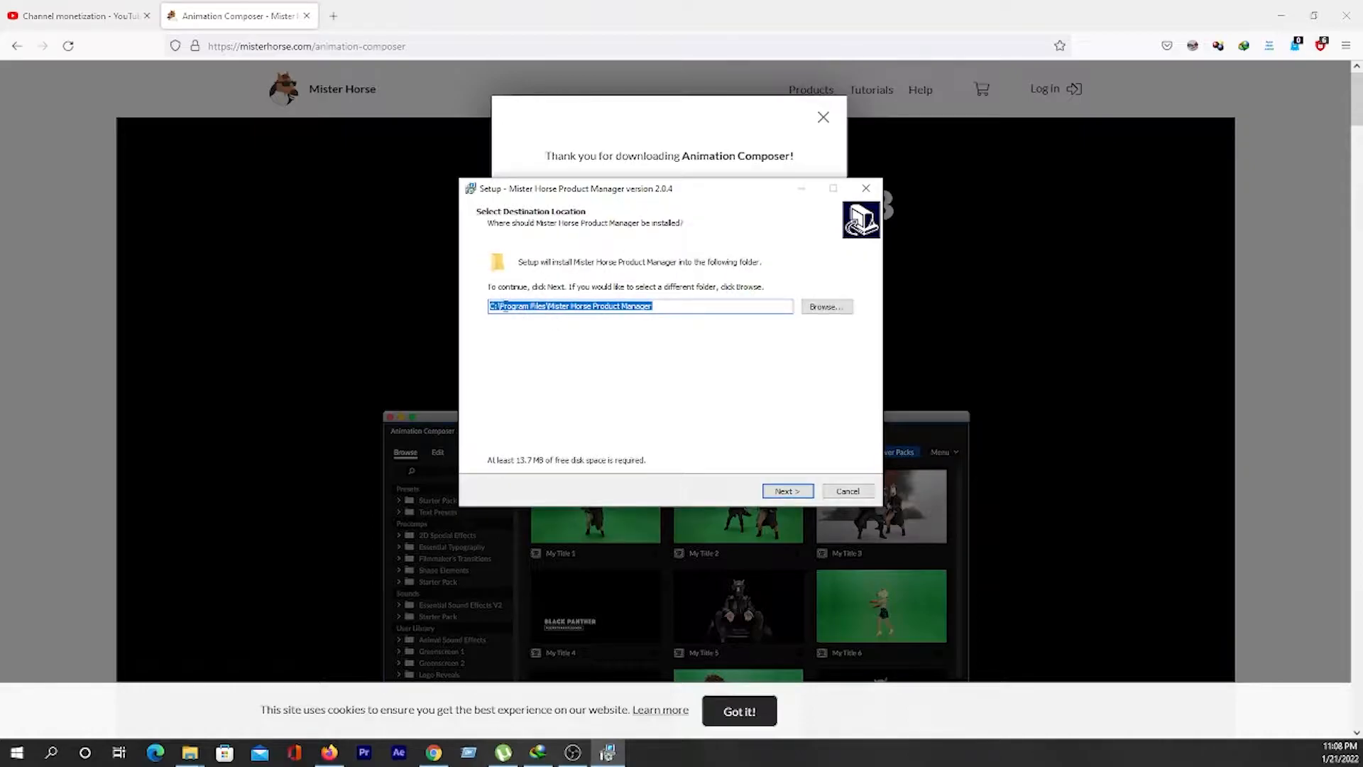
left_click(787, 490)
left_click(785, 493)
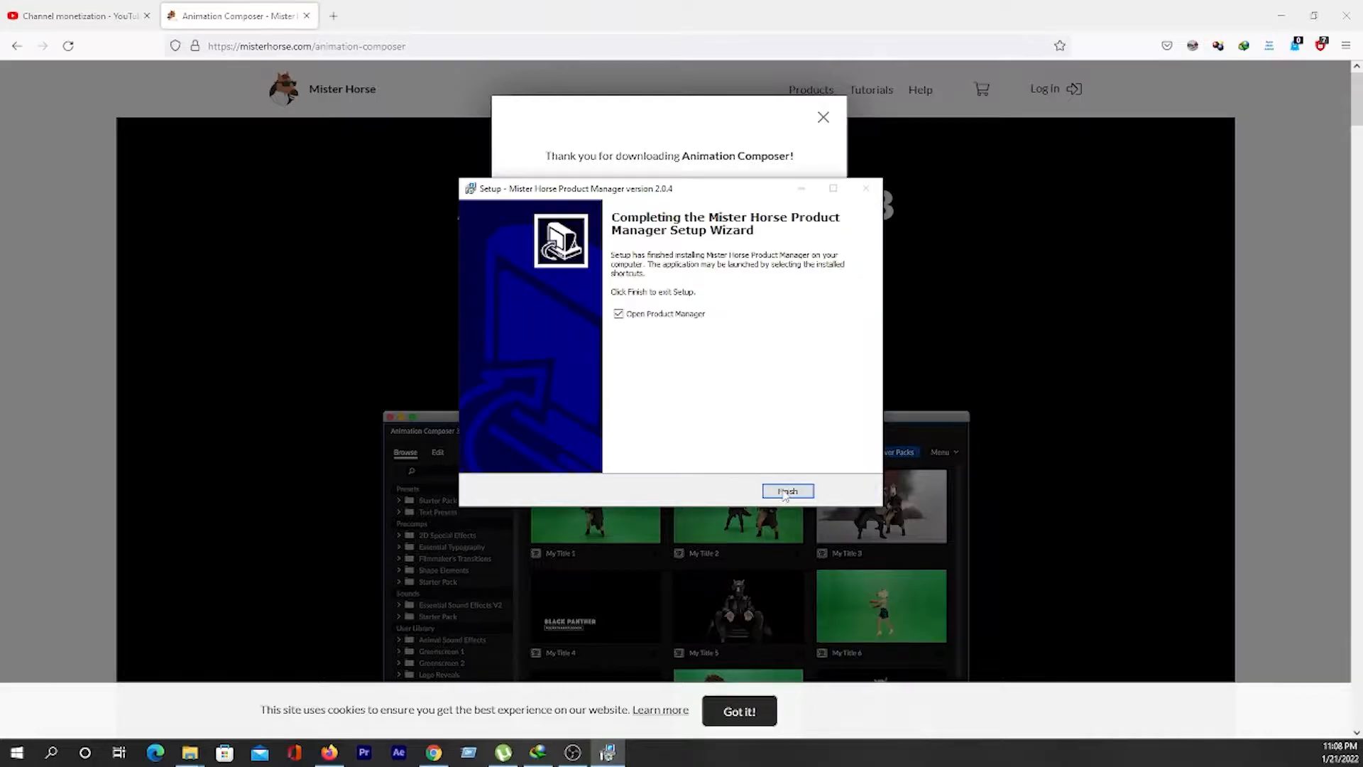
left_click(786, 491)
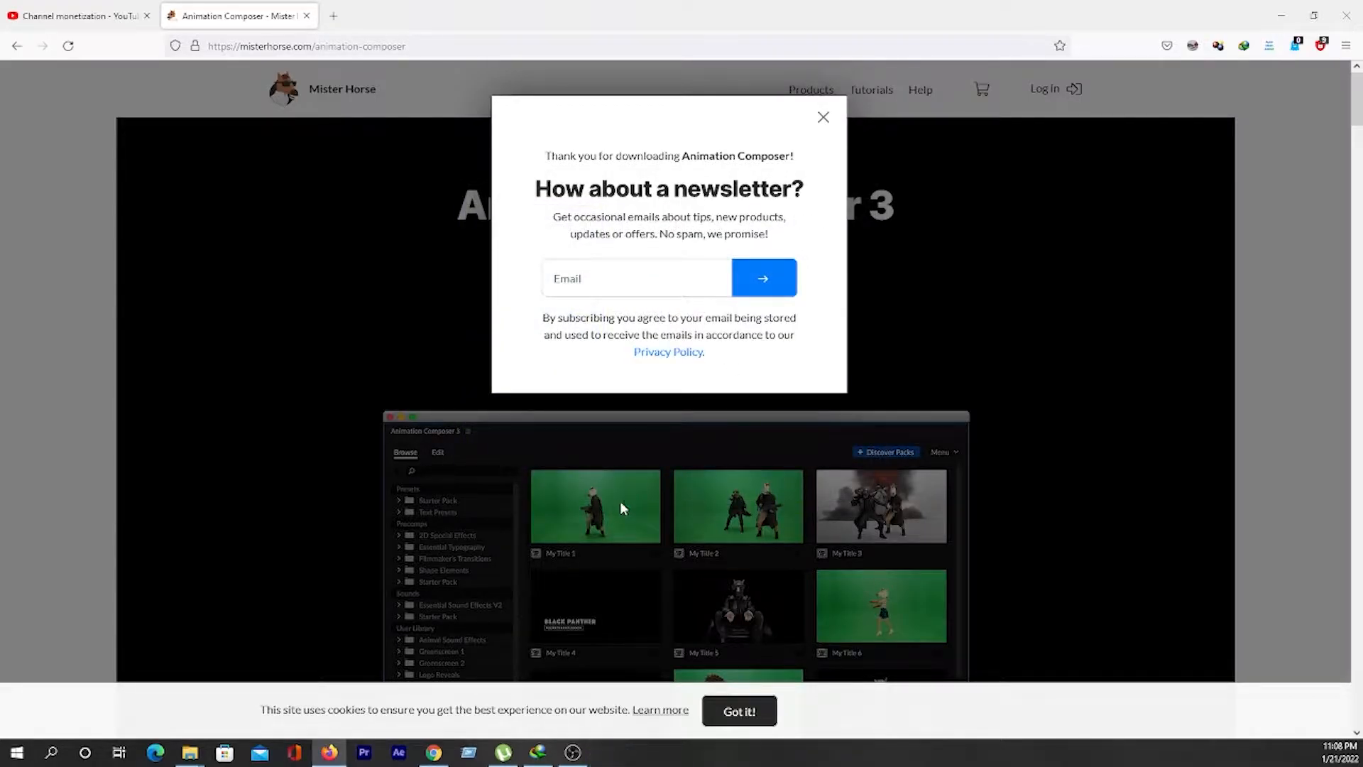
left_click(669, 477)
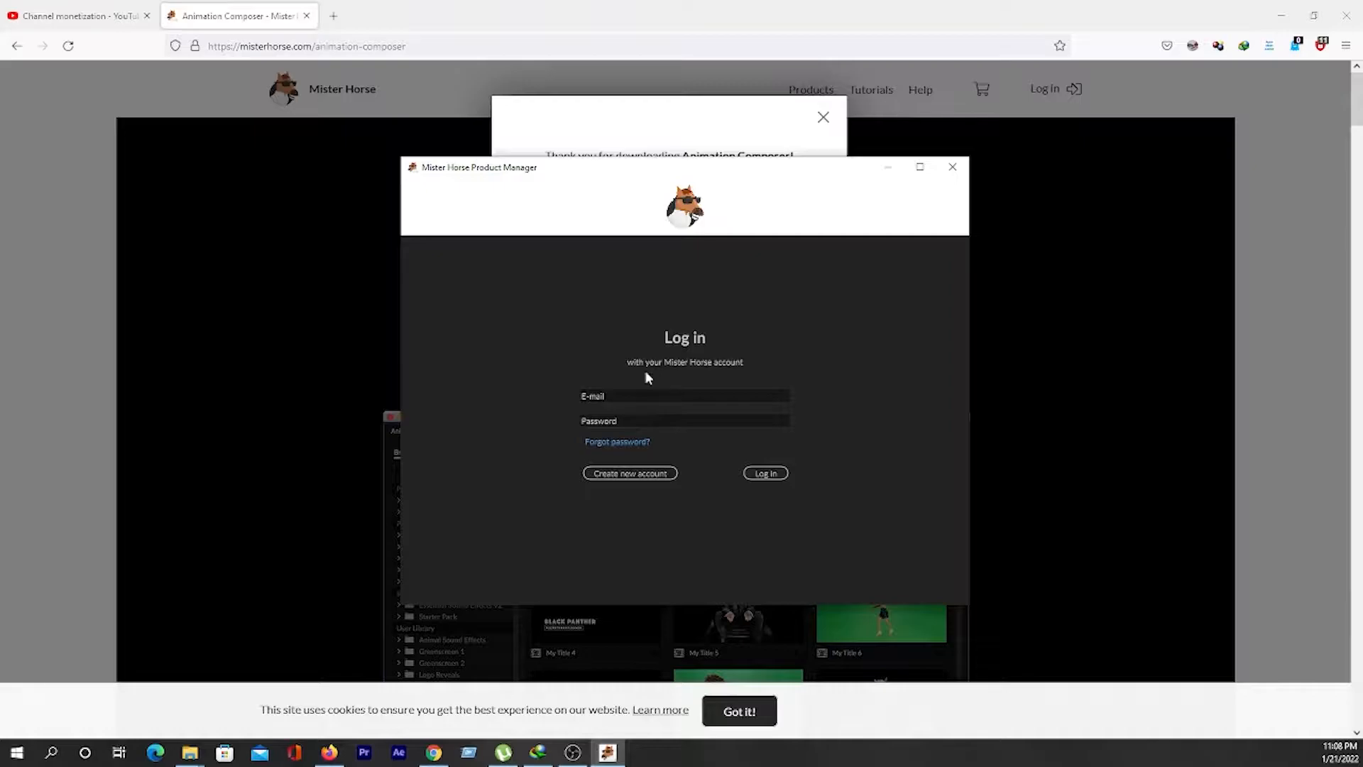
- Create a free Mister Horse account with the e-mail address and a confirmed password, agreeing to the terms and privacy policy
left_click(612, 474)
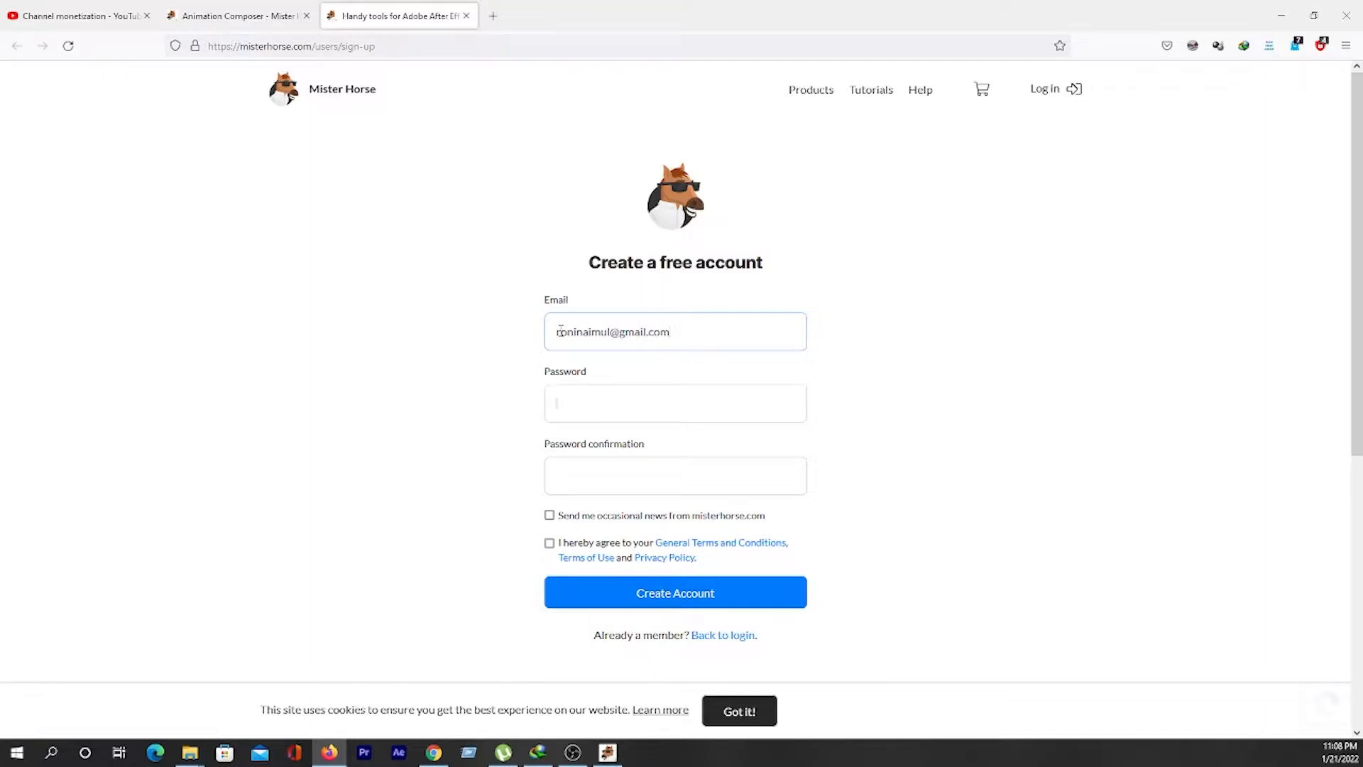
key("Tab")
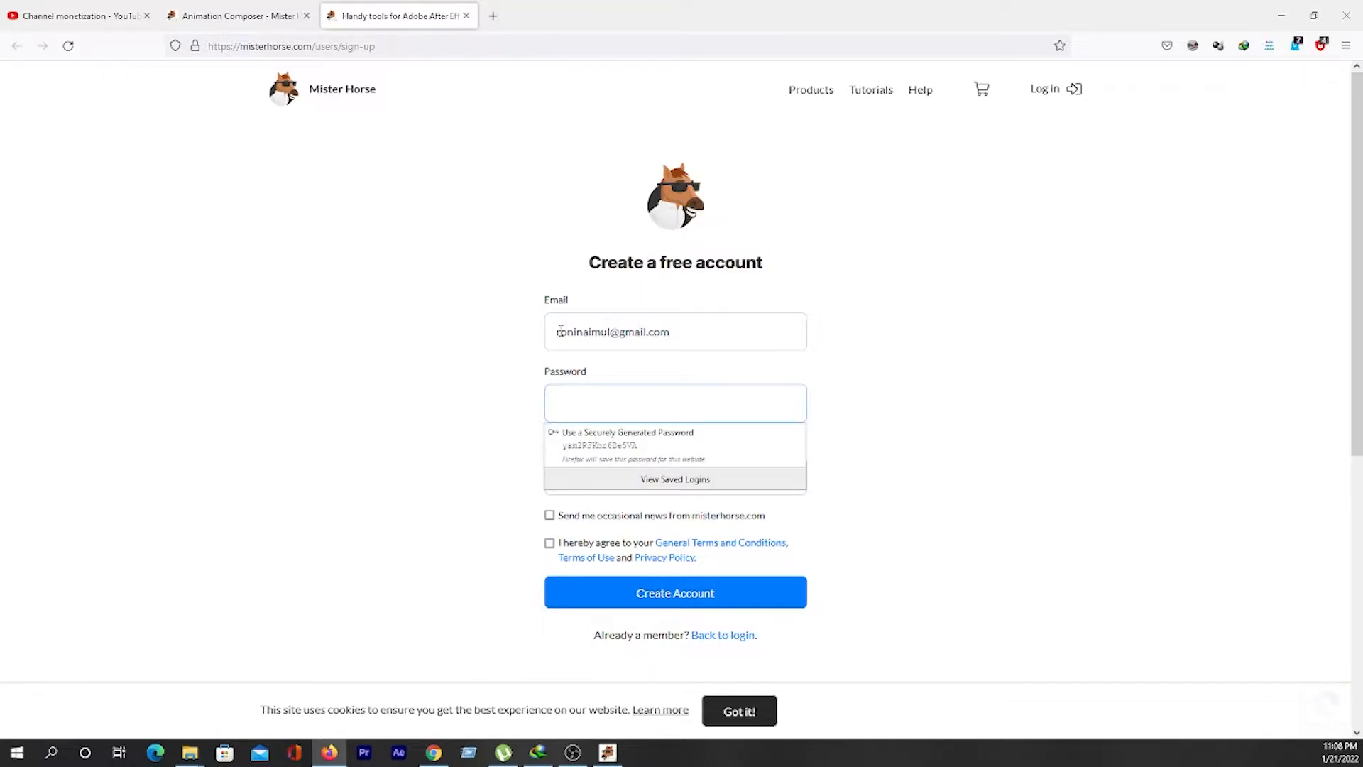
type("r")
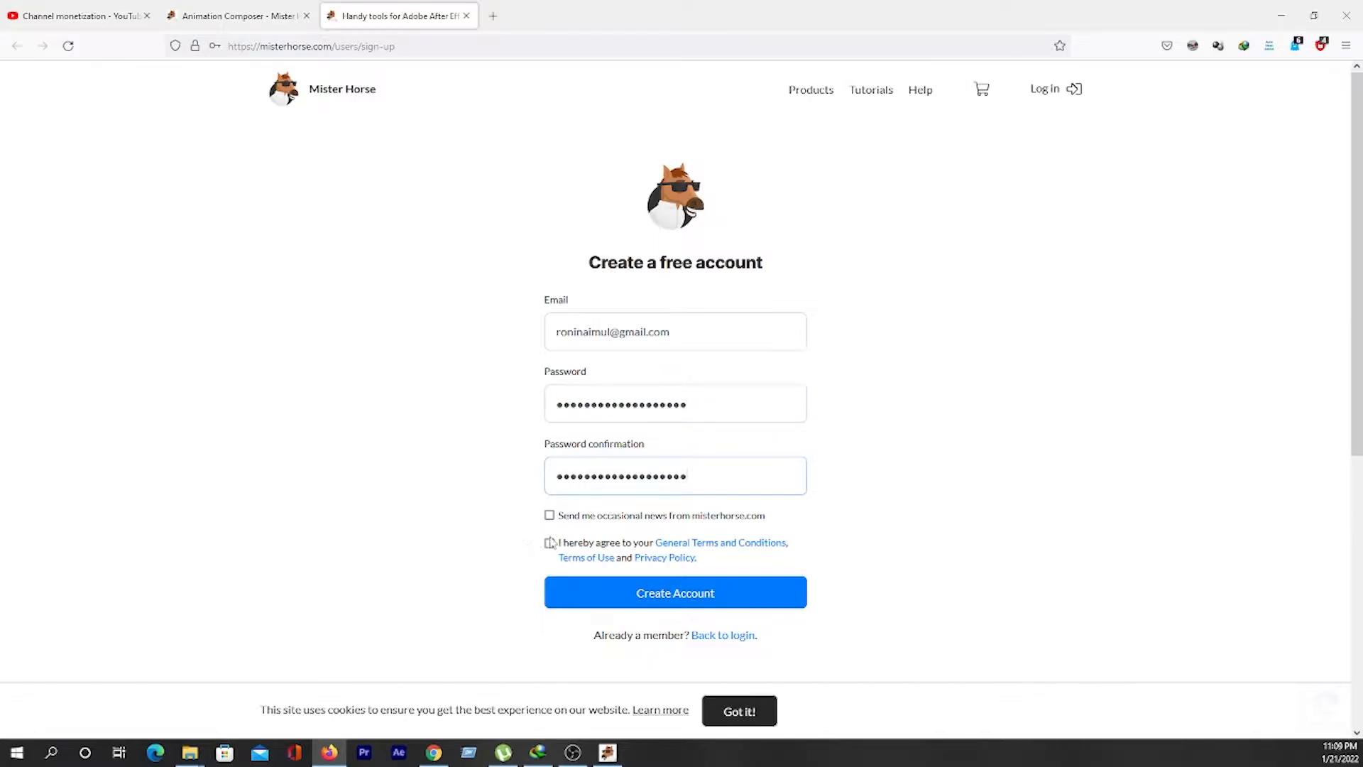
left_click(550, 543)
left_click(675, 594)
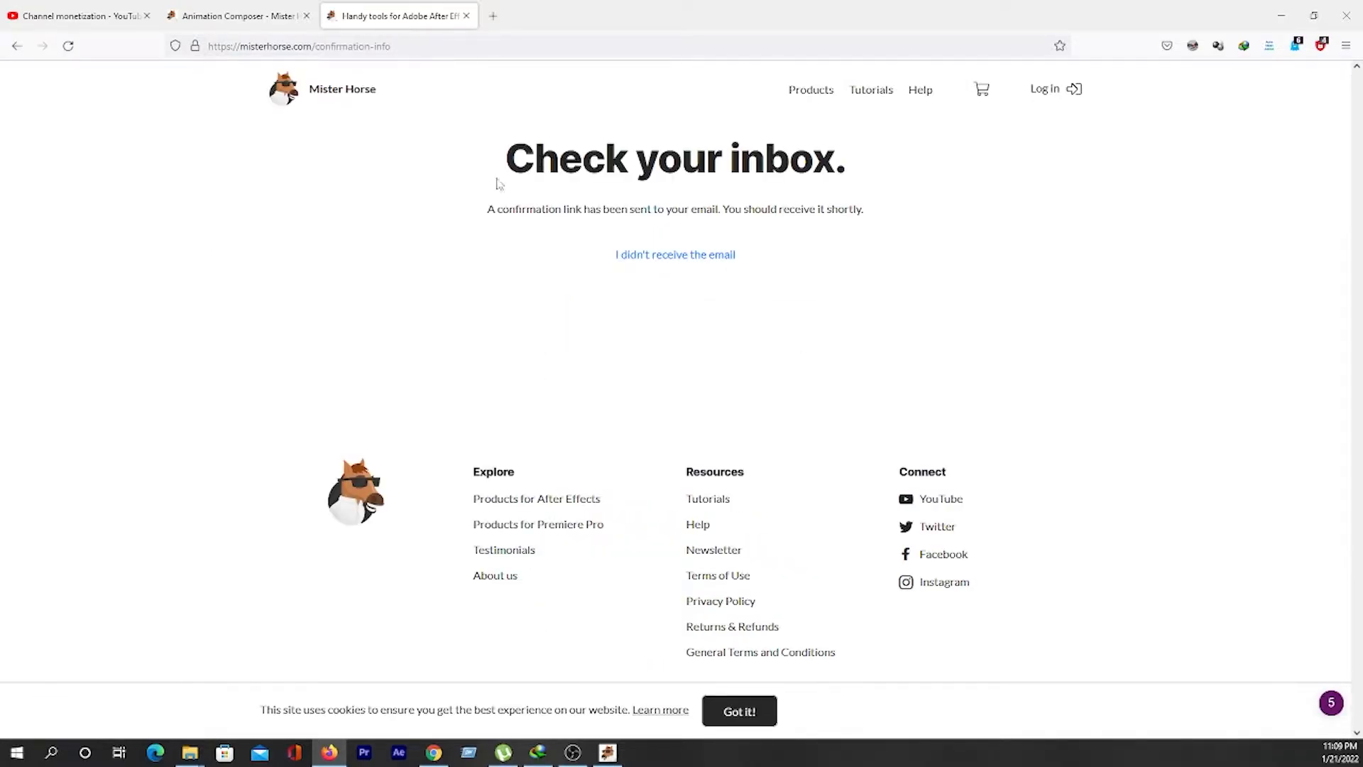
- Open Gmail in a new browser tab and confirm the account from the Mister Horse confirmation e-mail
left_click(491, 15)
type("m")
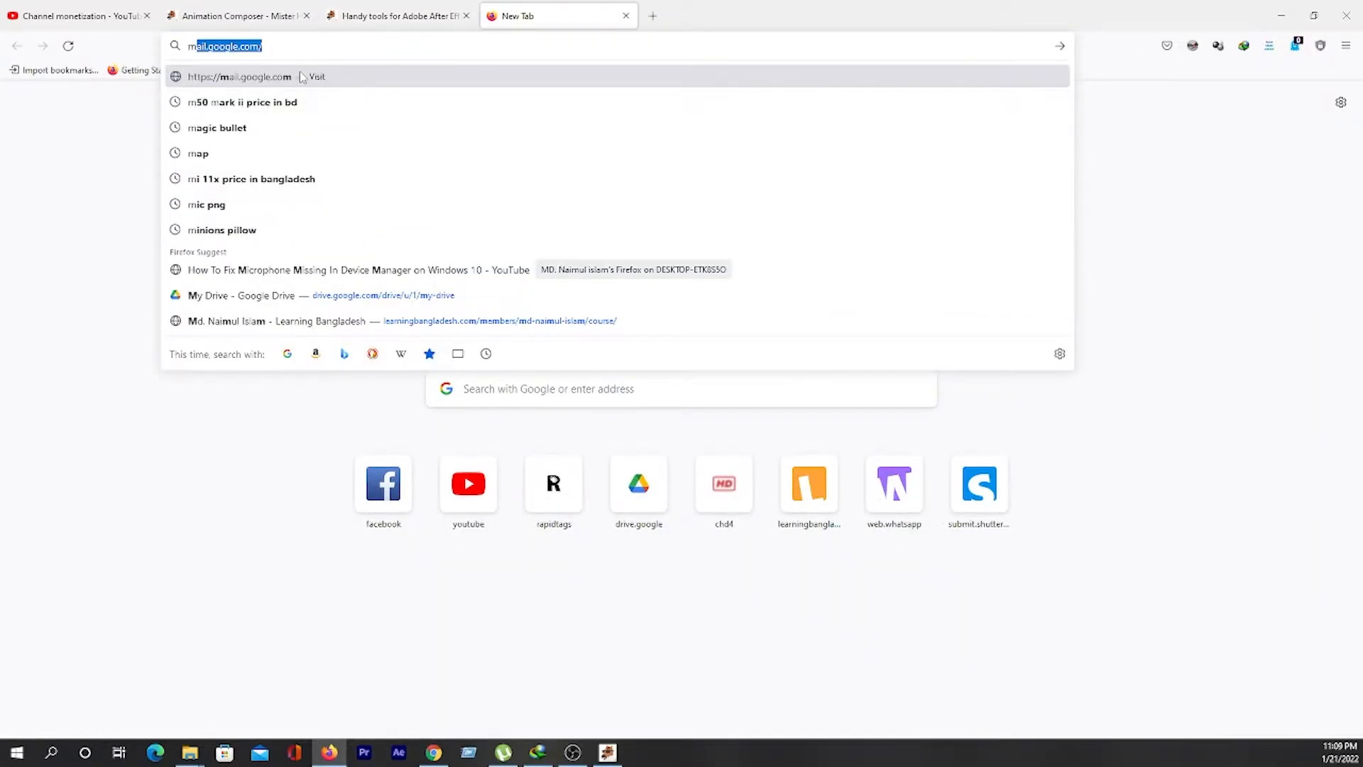
left_click(301, 78)
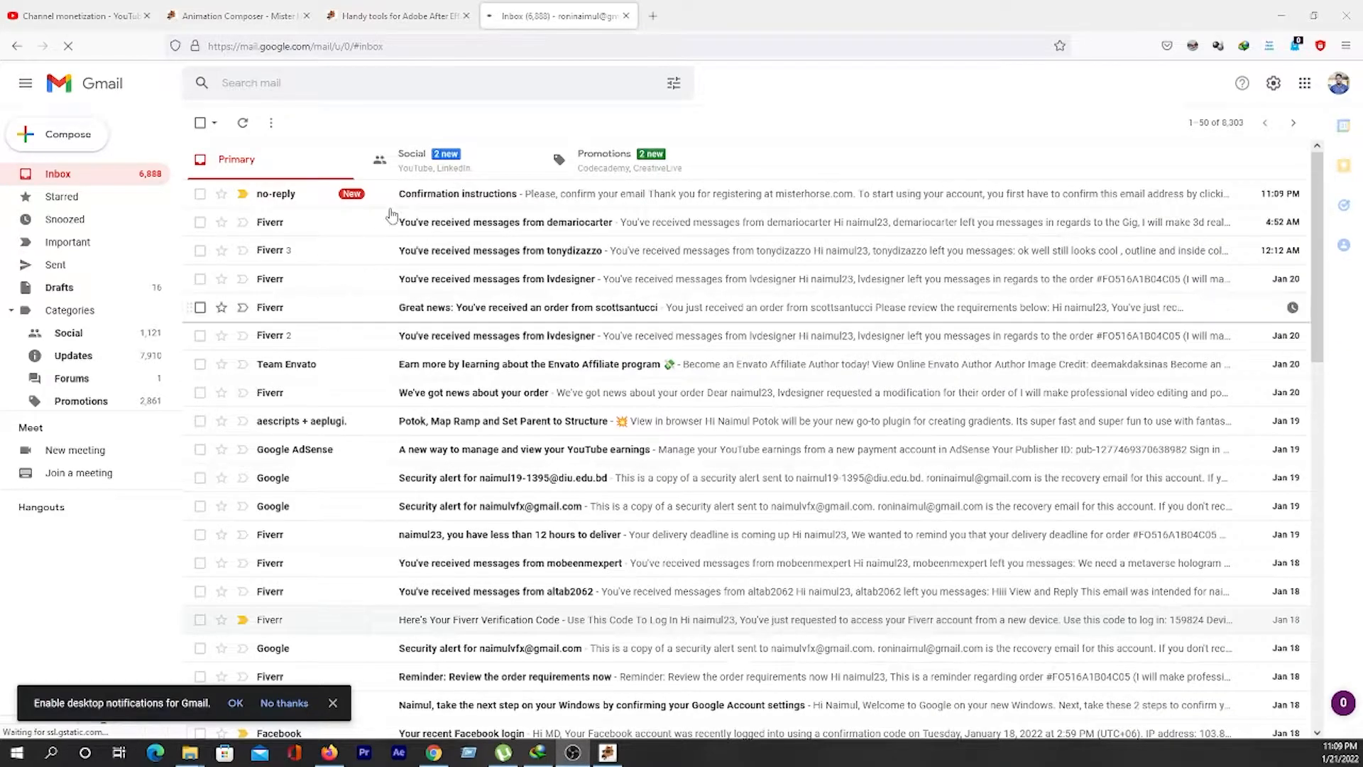
left_click(292, 202)
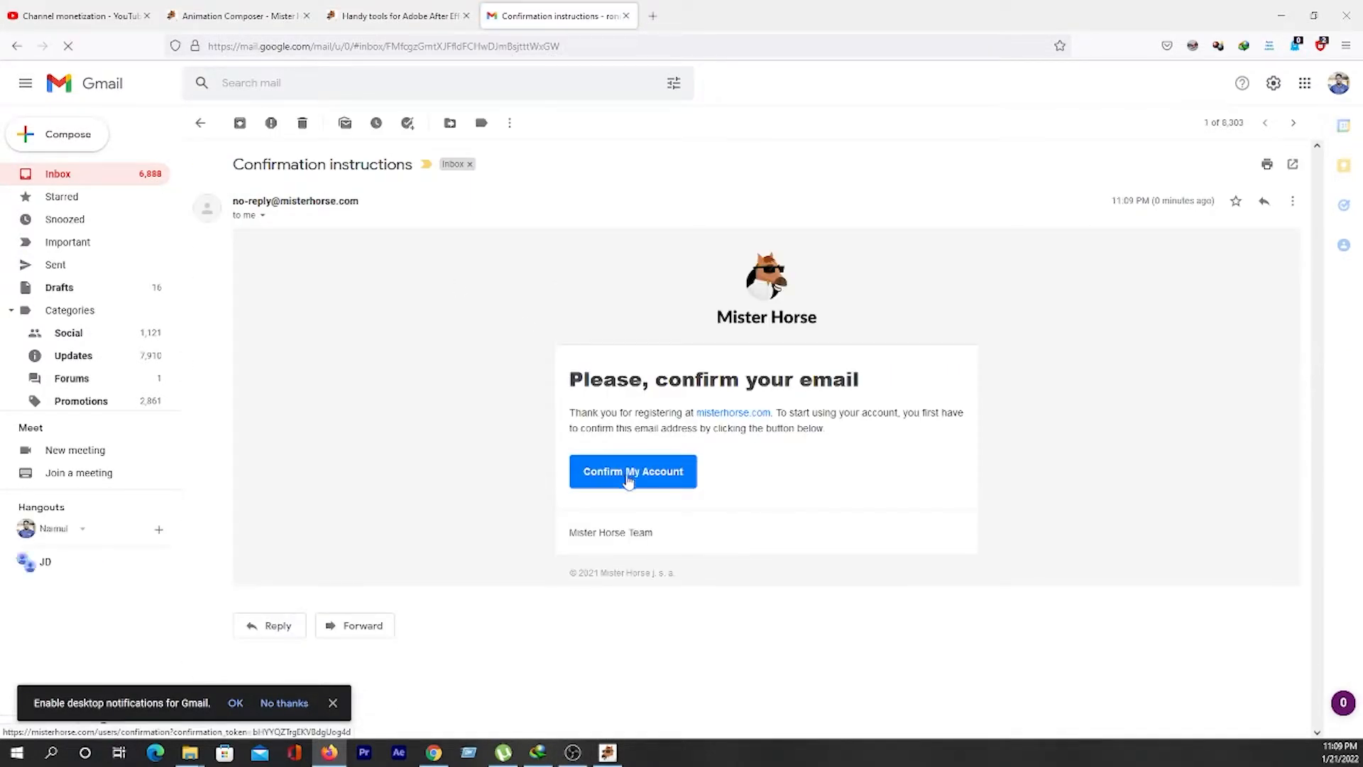
left_click(630, 474)
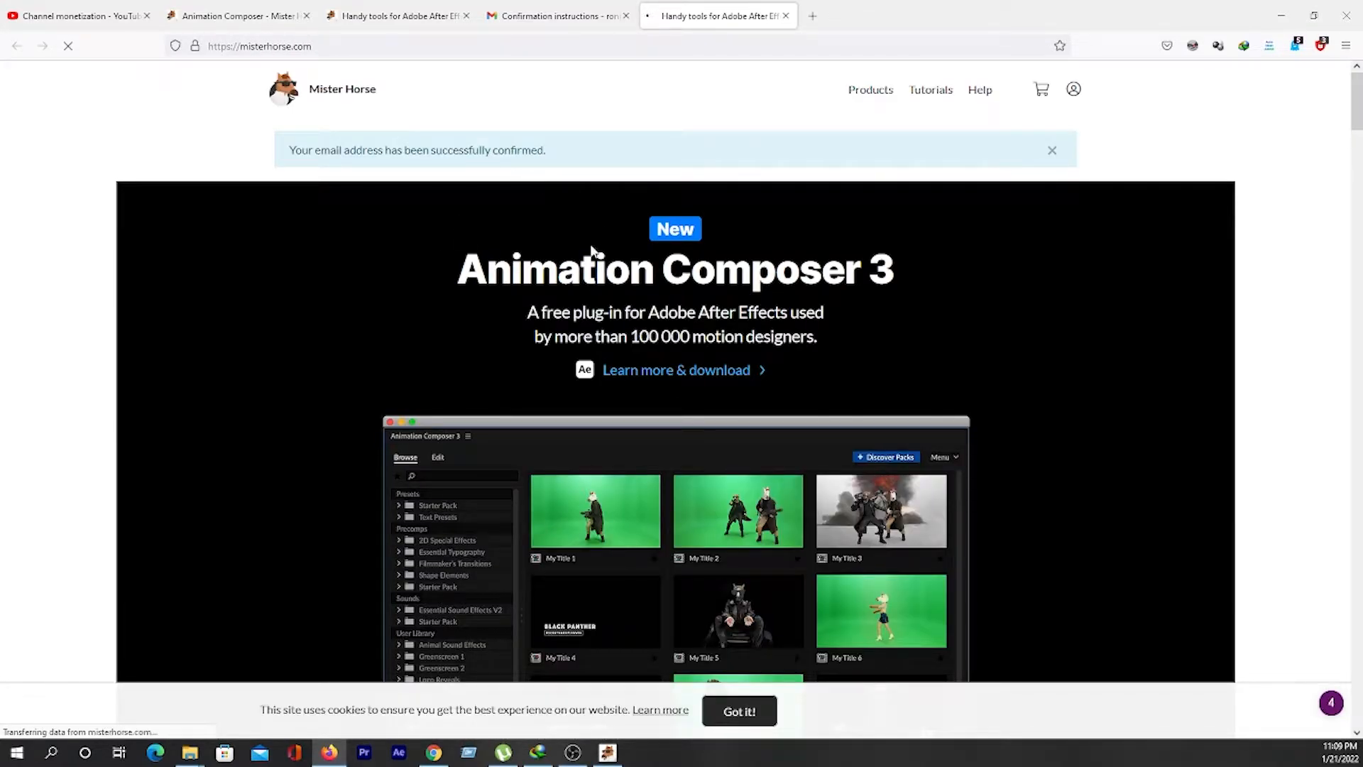
scroll(594, 226, "down", 6)
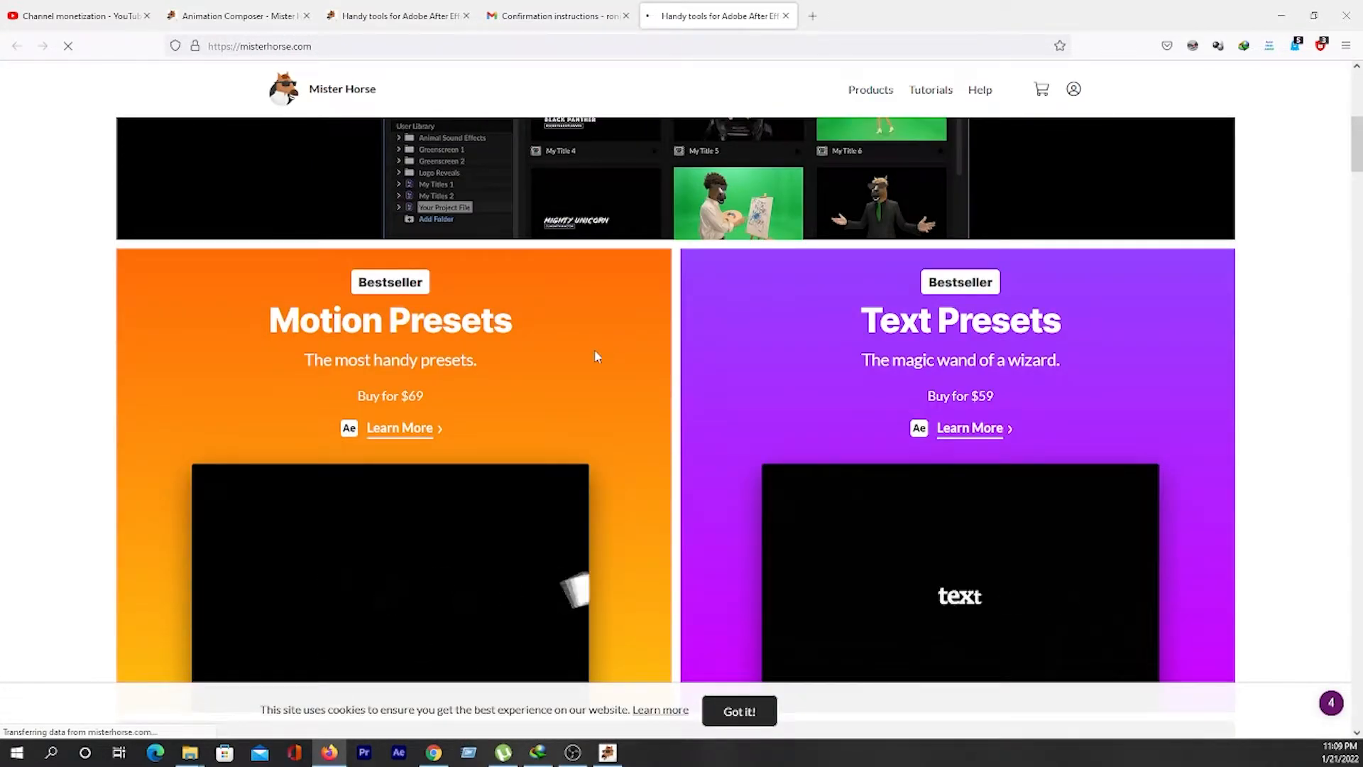
scroll(597, 387, "down", 12)
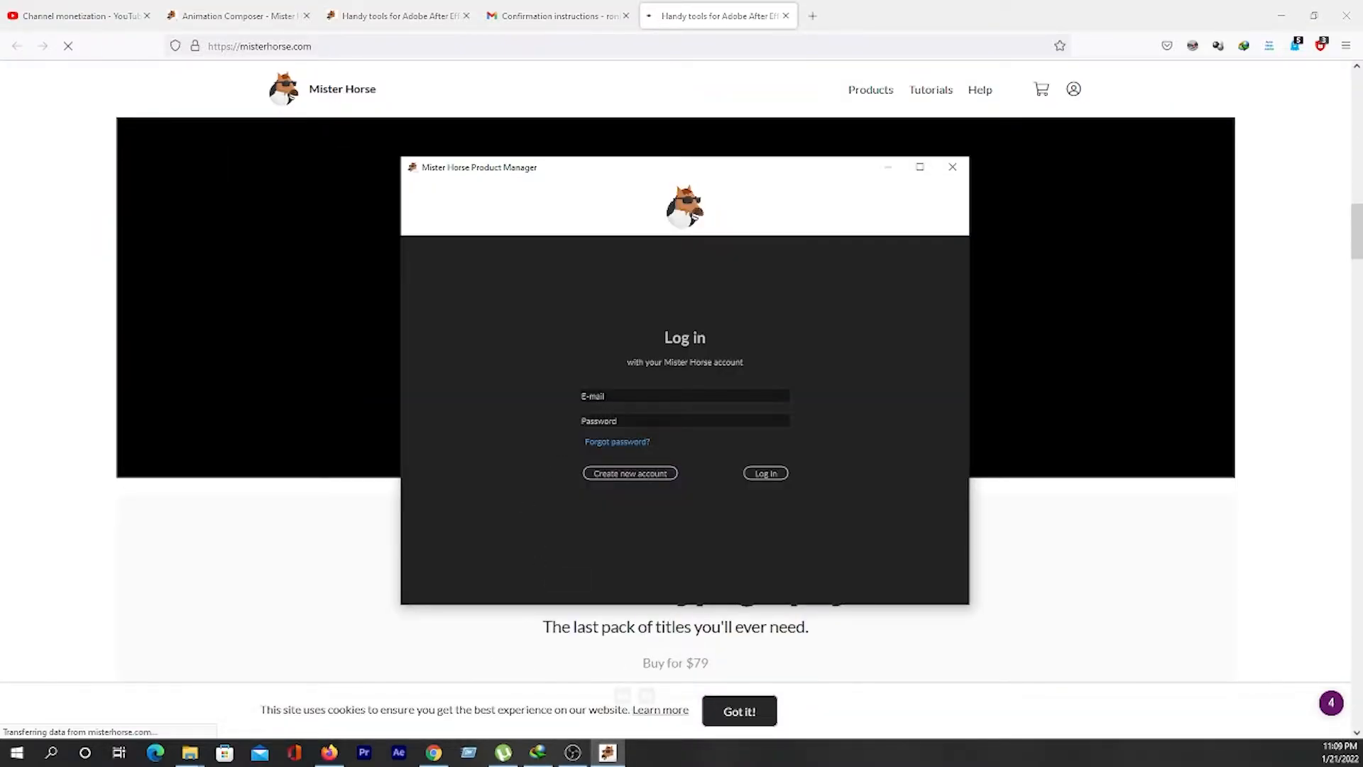
- Log in to Product Manager with the account e-mail and password, and look through the Premiere Pro and After Effects products
left_click(611, 396)
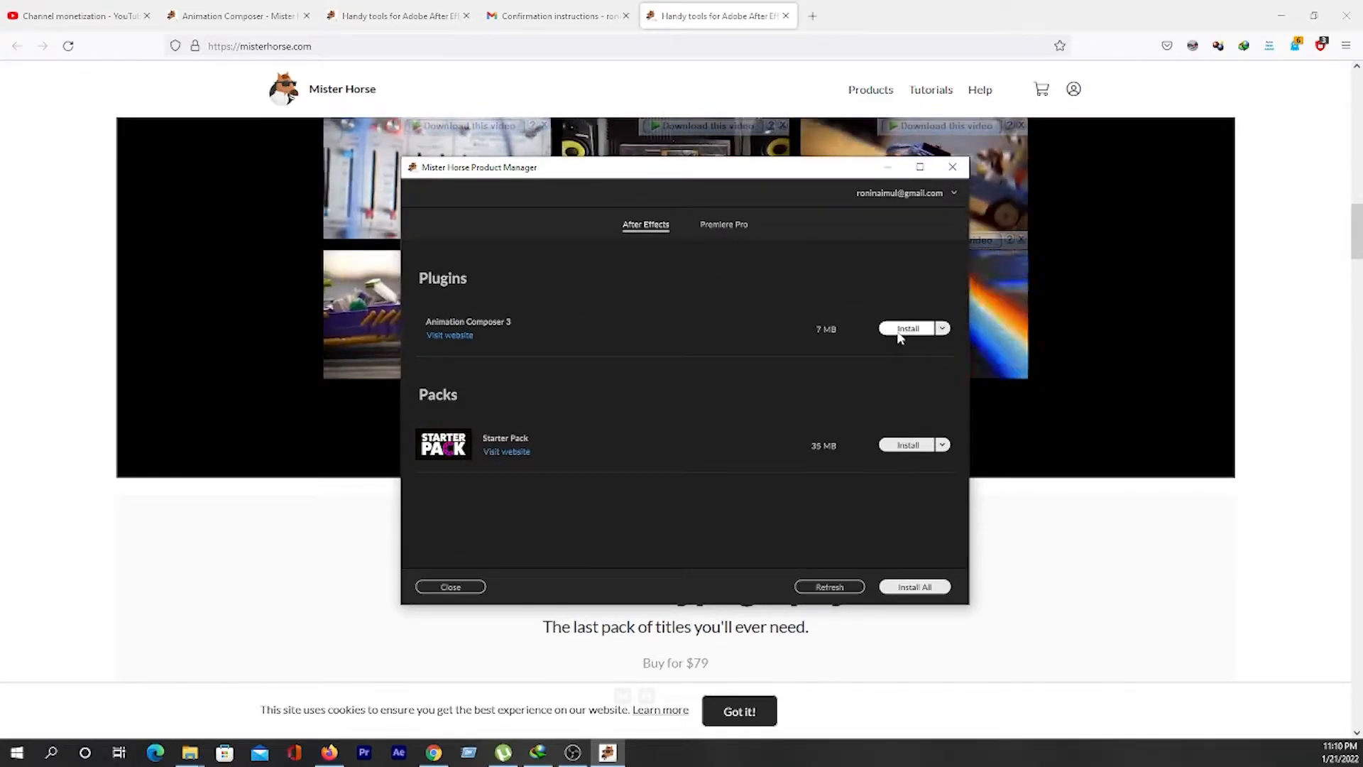
left_click(725, 224)
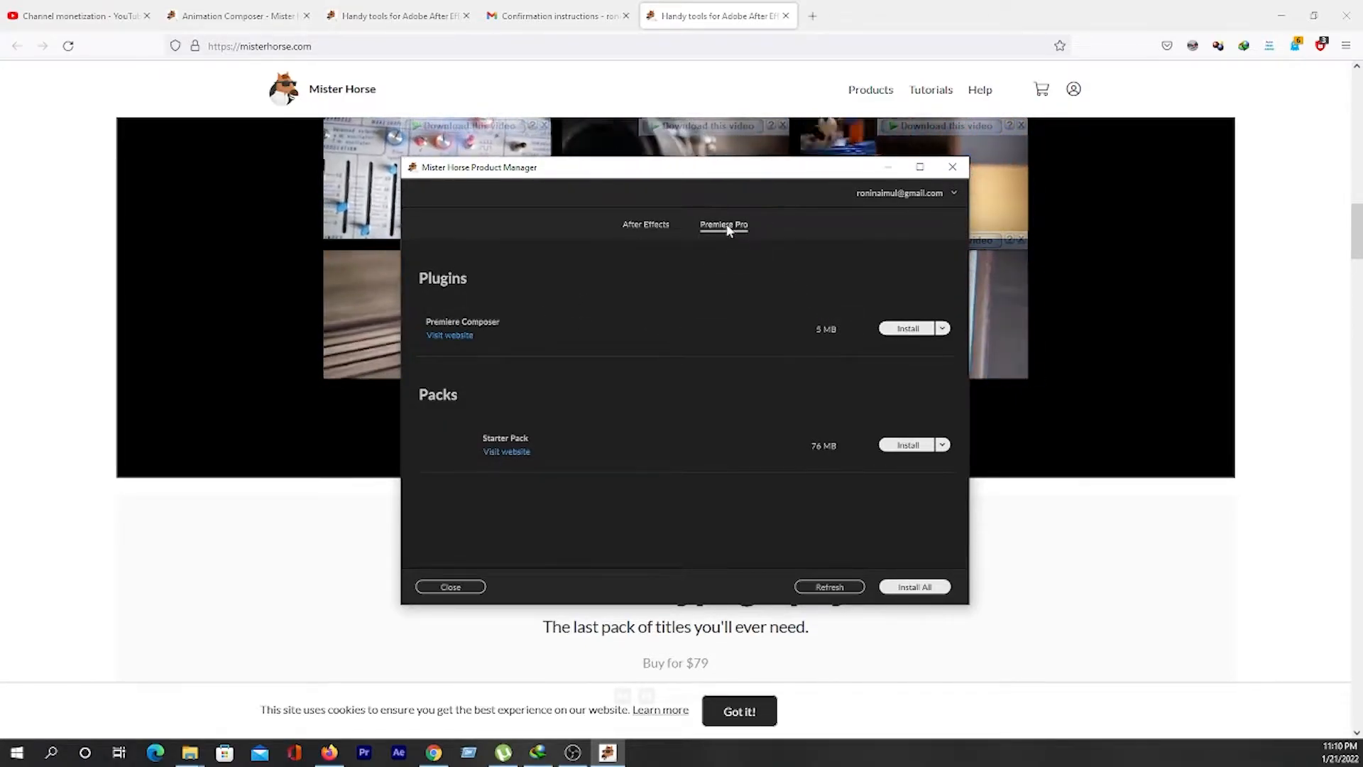
left_click(654, 224)
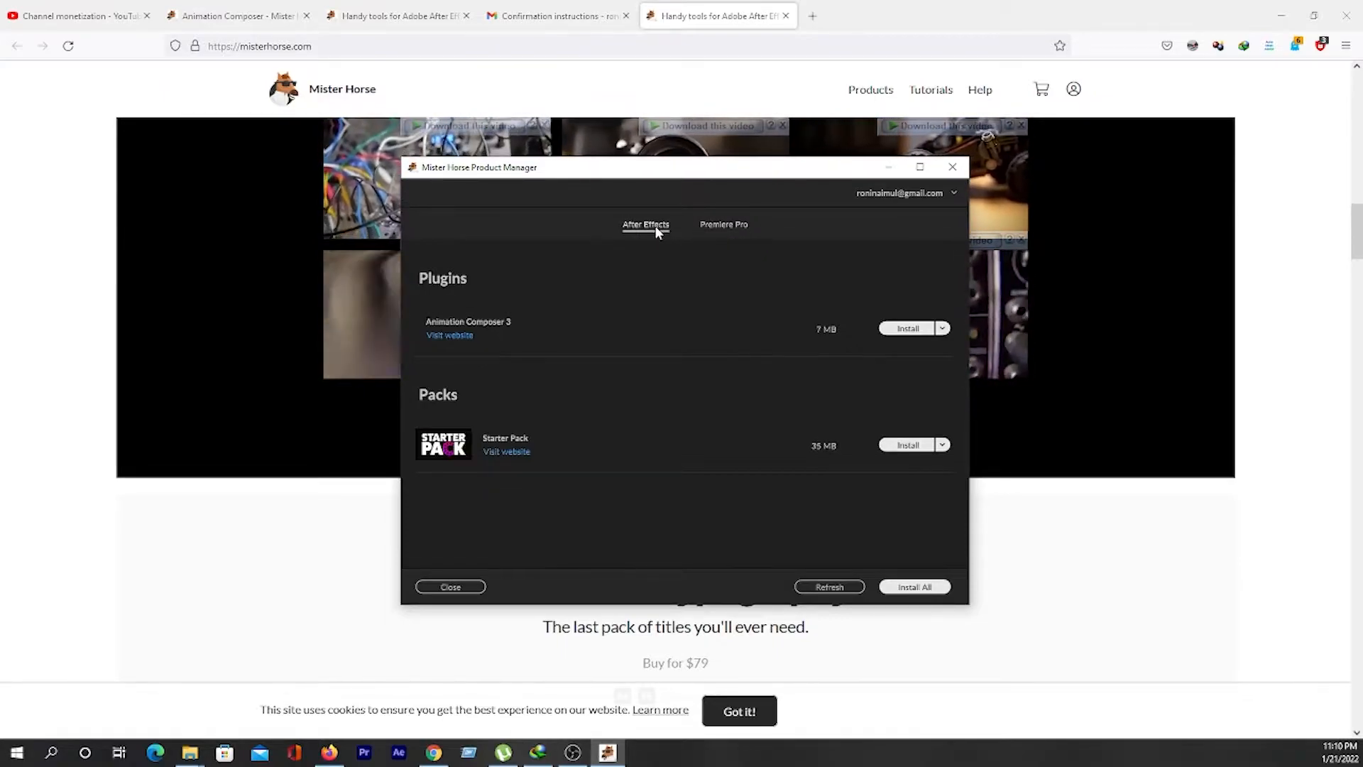
- Install the Animation Composer 3 plugin and the Starter Pack for After Effects, and check the Premiere Pro products
left_click(905, 330)
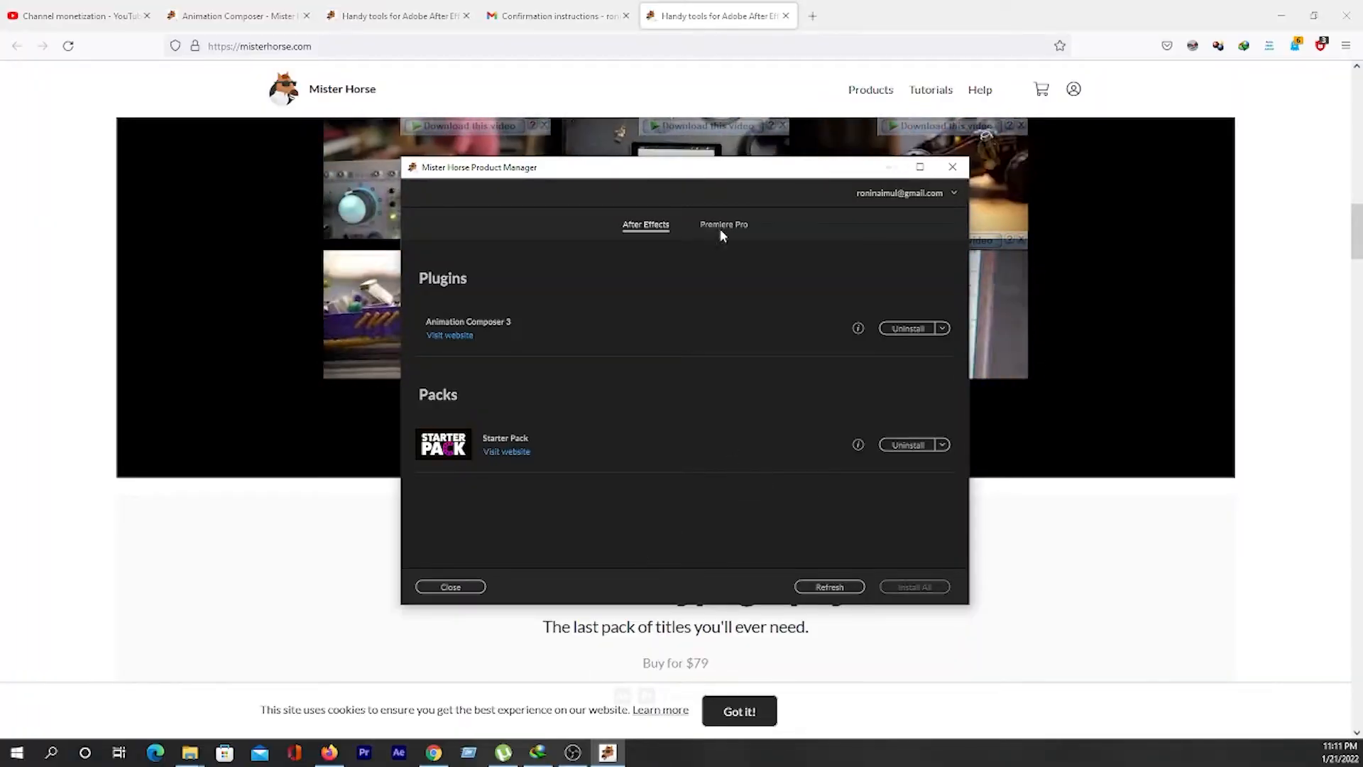
left_click(724, 224)
left_click(646, 226)
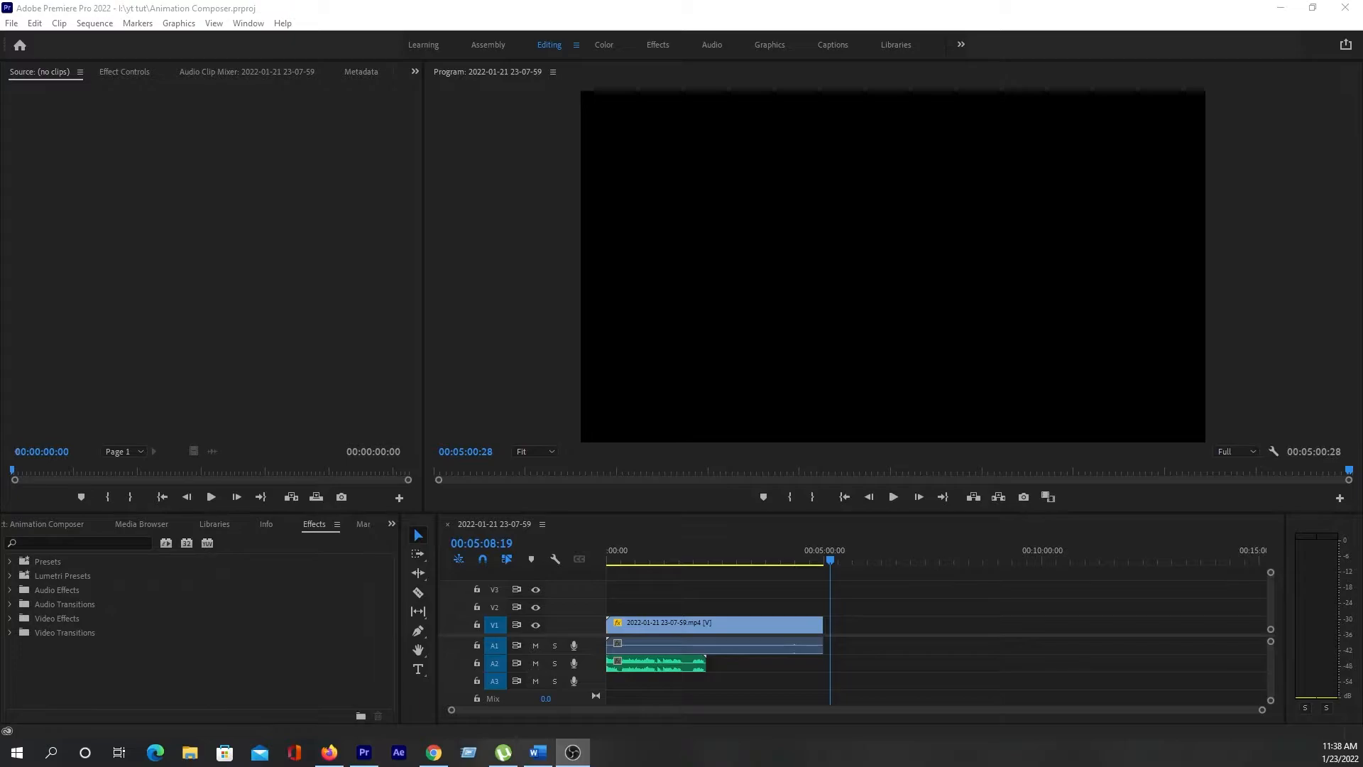
- Switch to Premiere Pro, open the Premiere Composer extension and show the Starter Pack in a repositioned, wider window
left_click(248, 24)
mouse_move(404, 60)
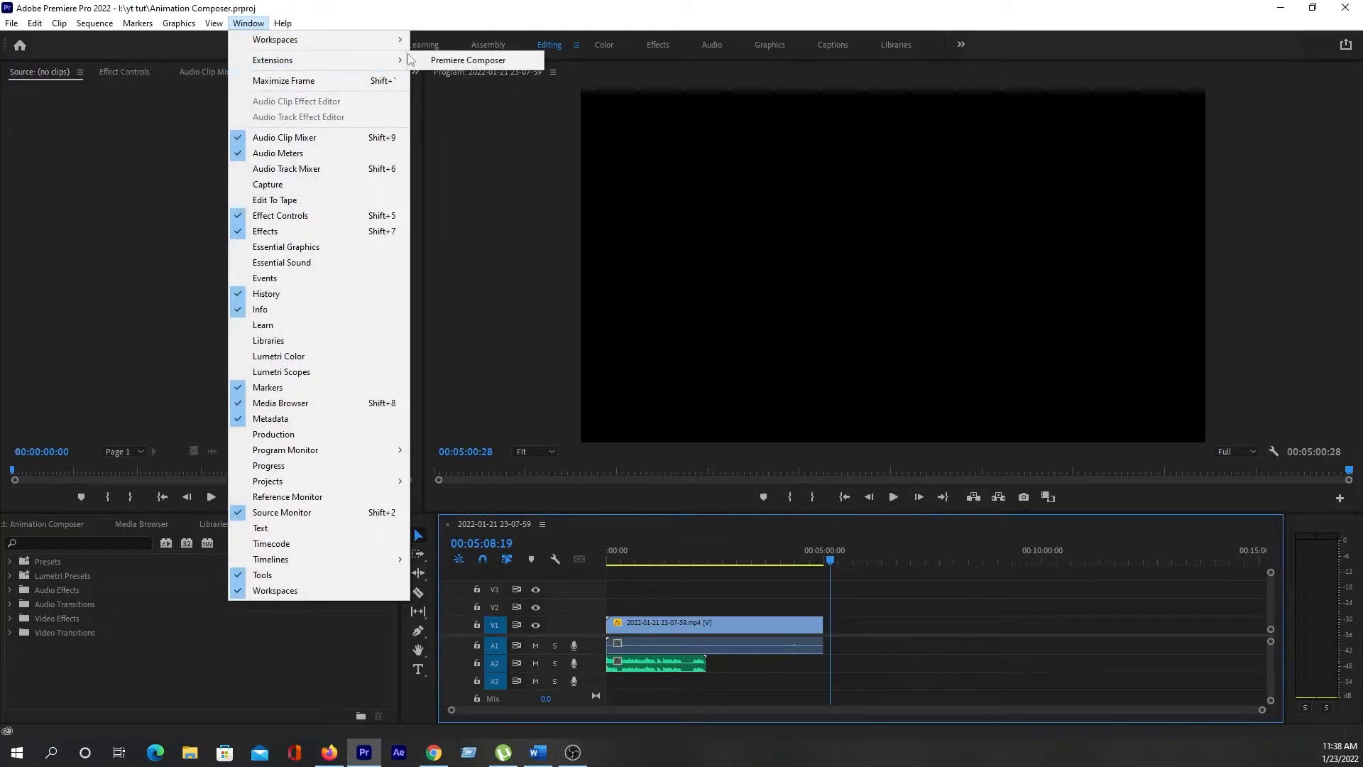
left_click(454, 62)
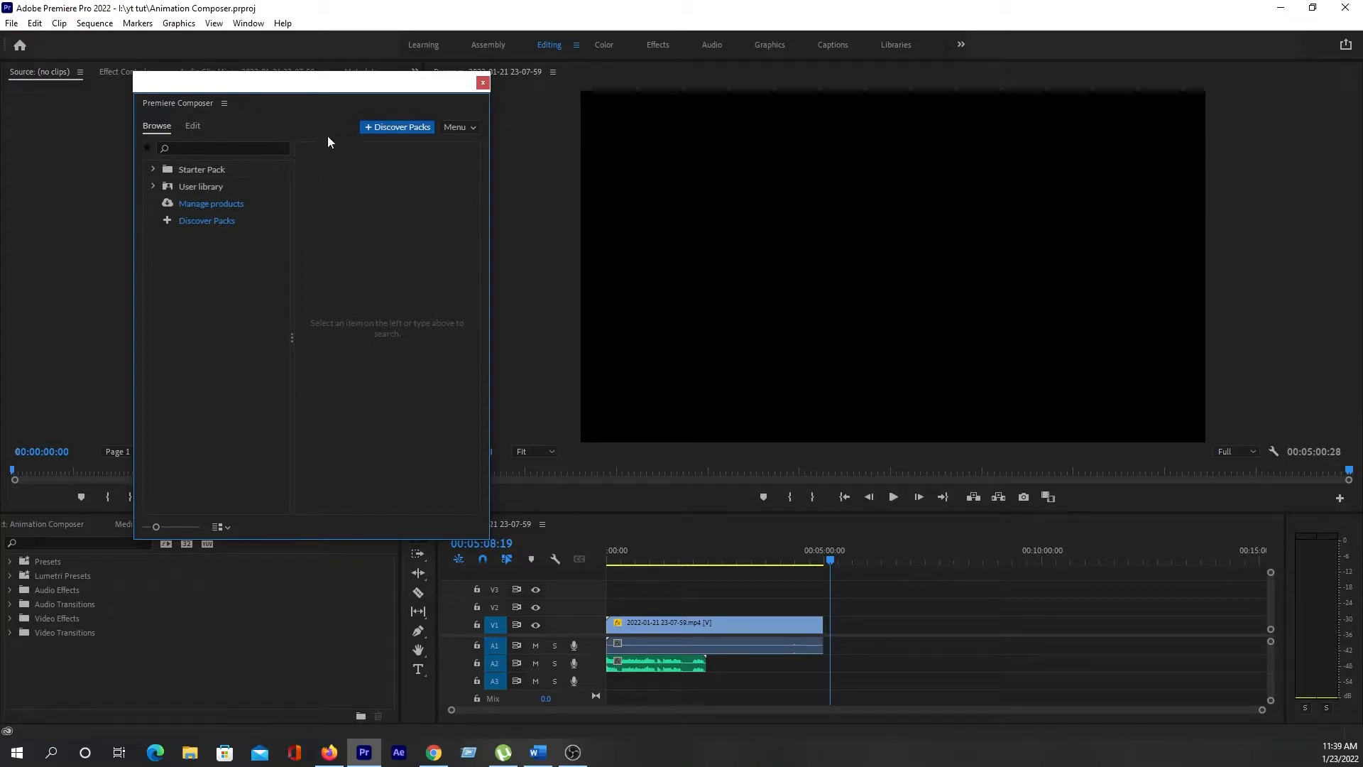
left_click(195, 172)
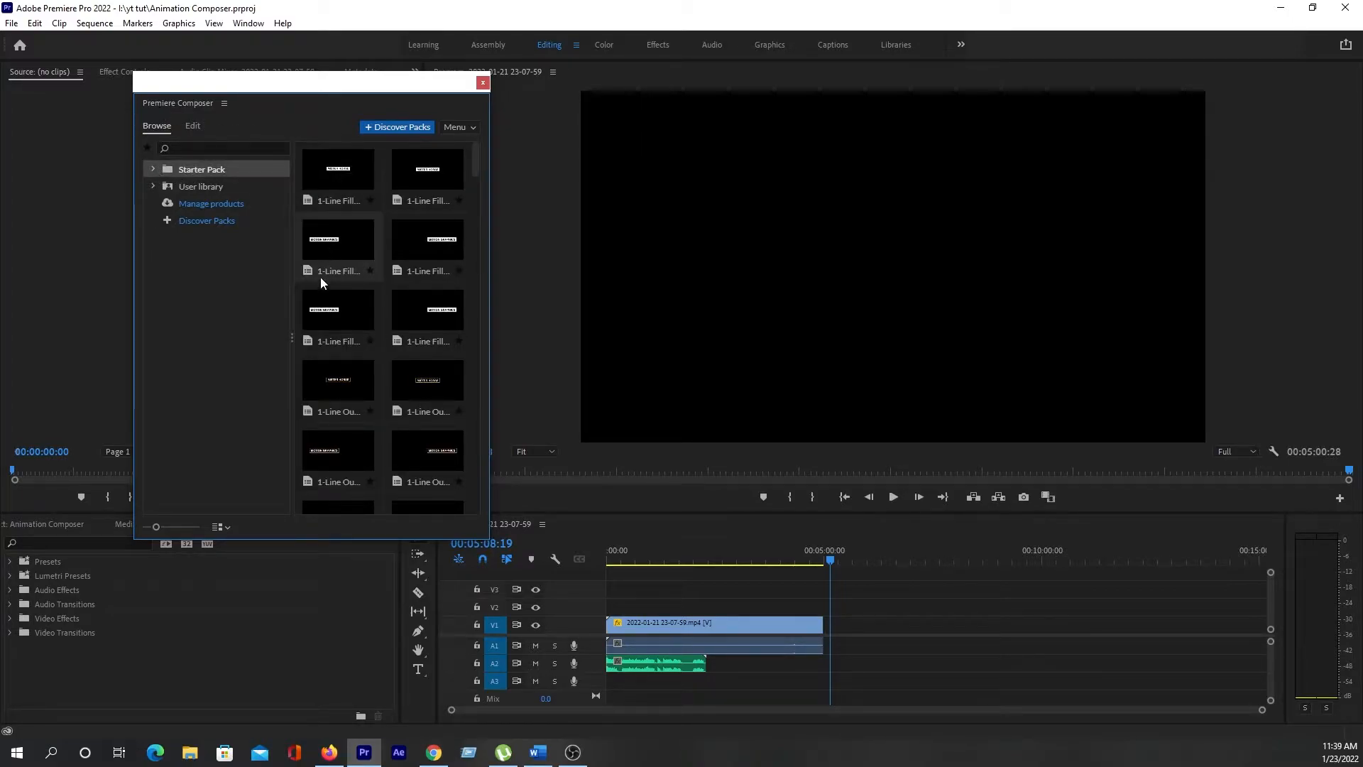
left_click_drag(193, 88, 88, 4)
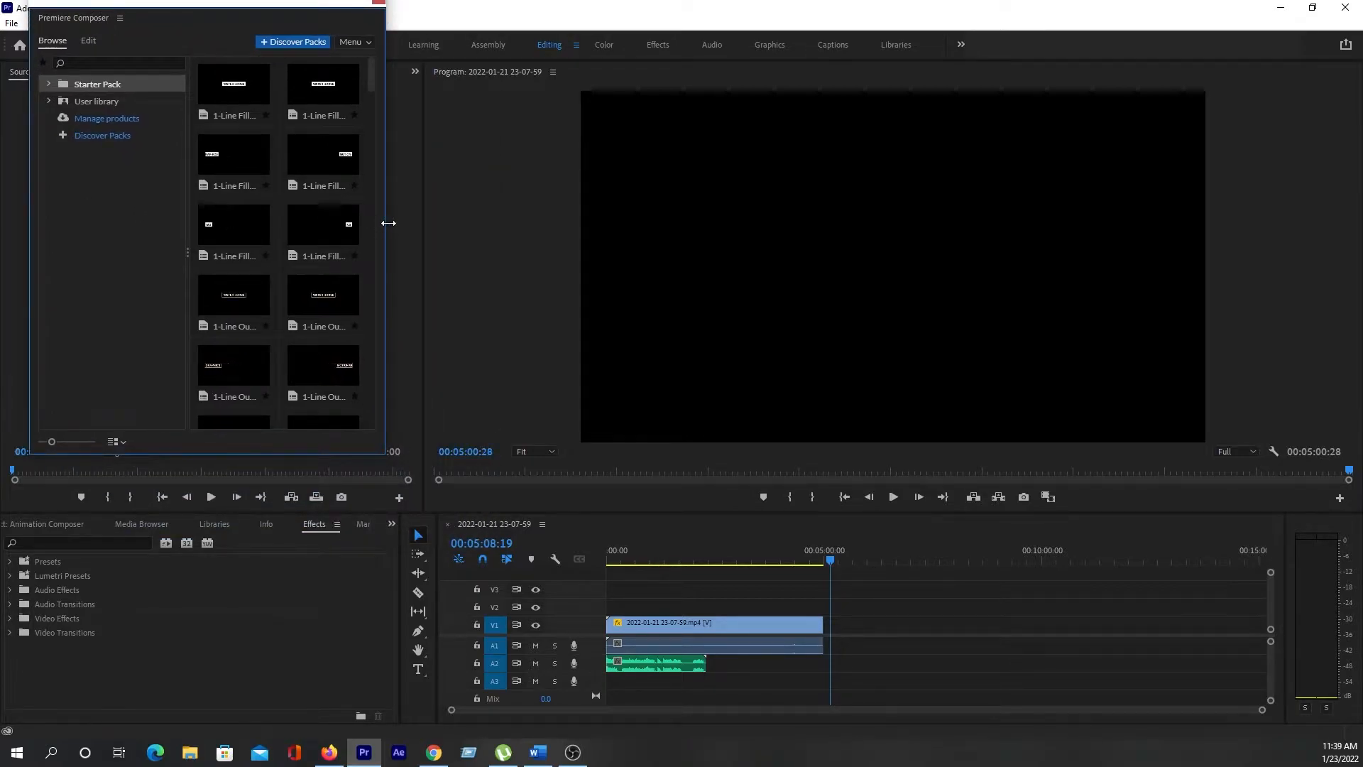
left_click_drag(384, 226, 573, 221)
- Browse the Starter Pack and place the Position & Rotate Characters From Start - Bottom title on track V2 at about 00:04:58
scroll(403, 257, "down", 10)
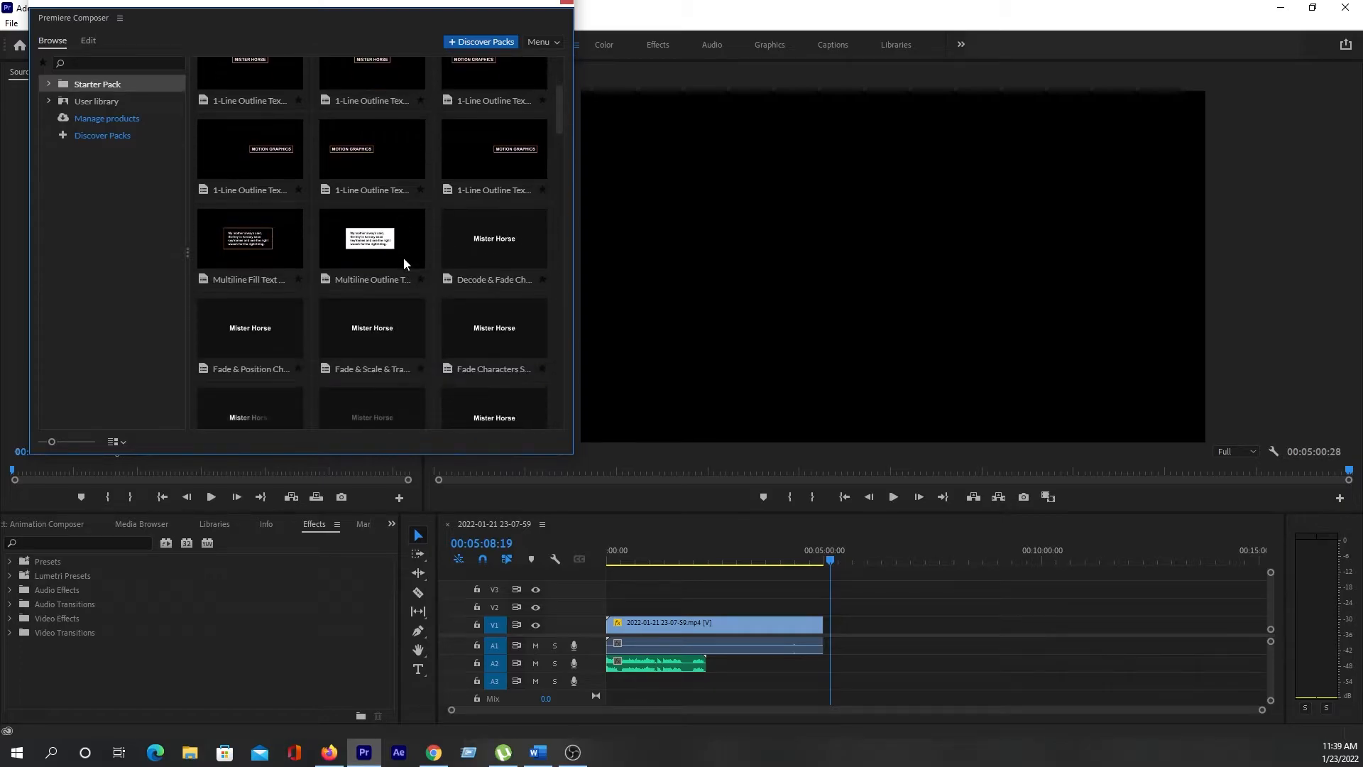
scroll(403, 258, "down", 6)
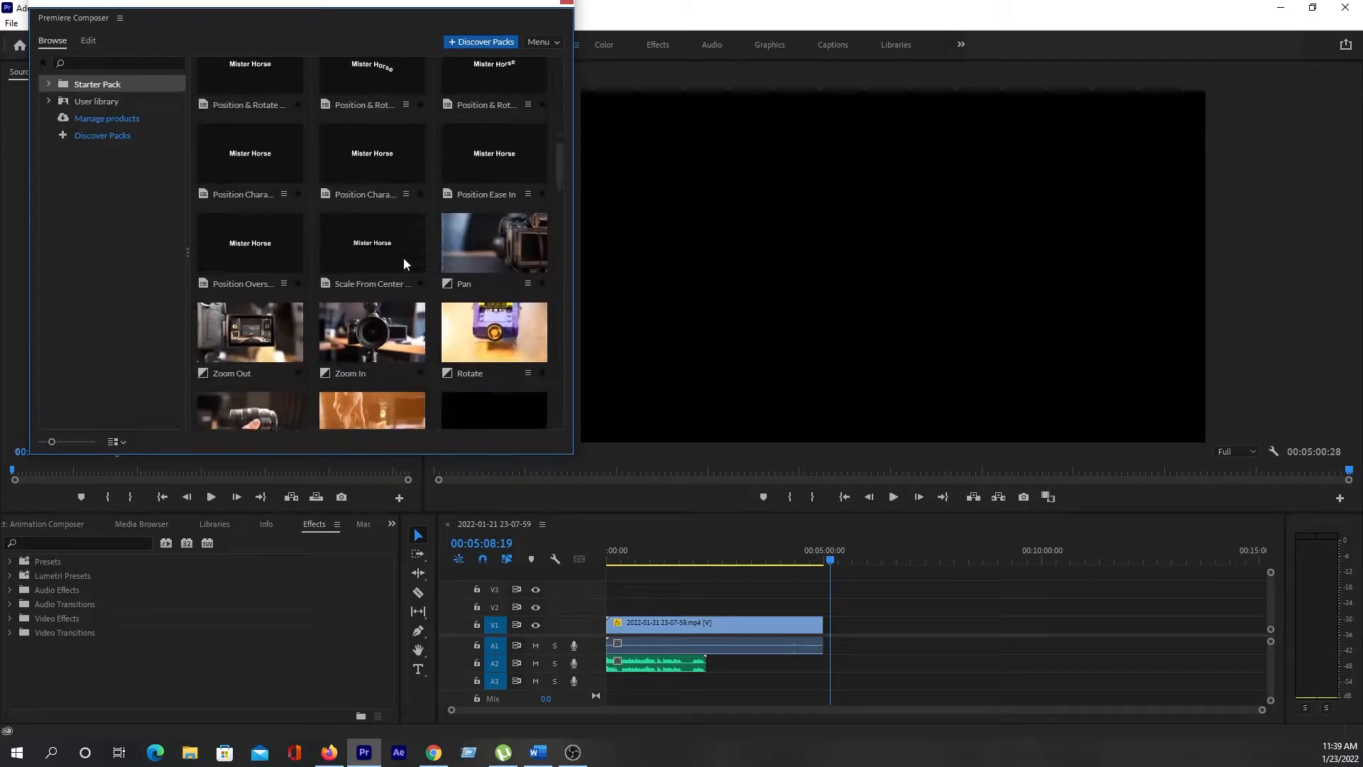
scroll(368, 319, "down", 3)
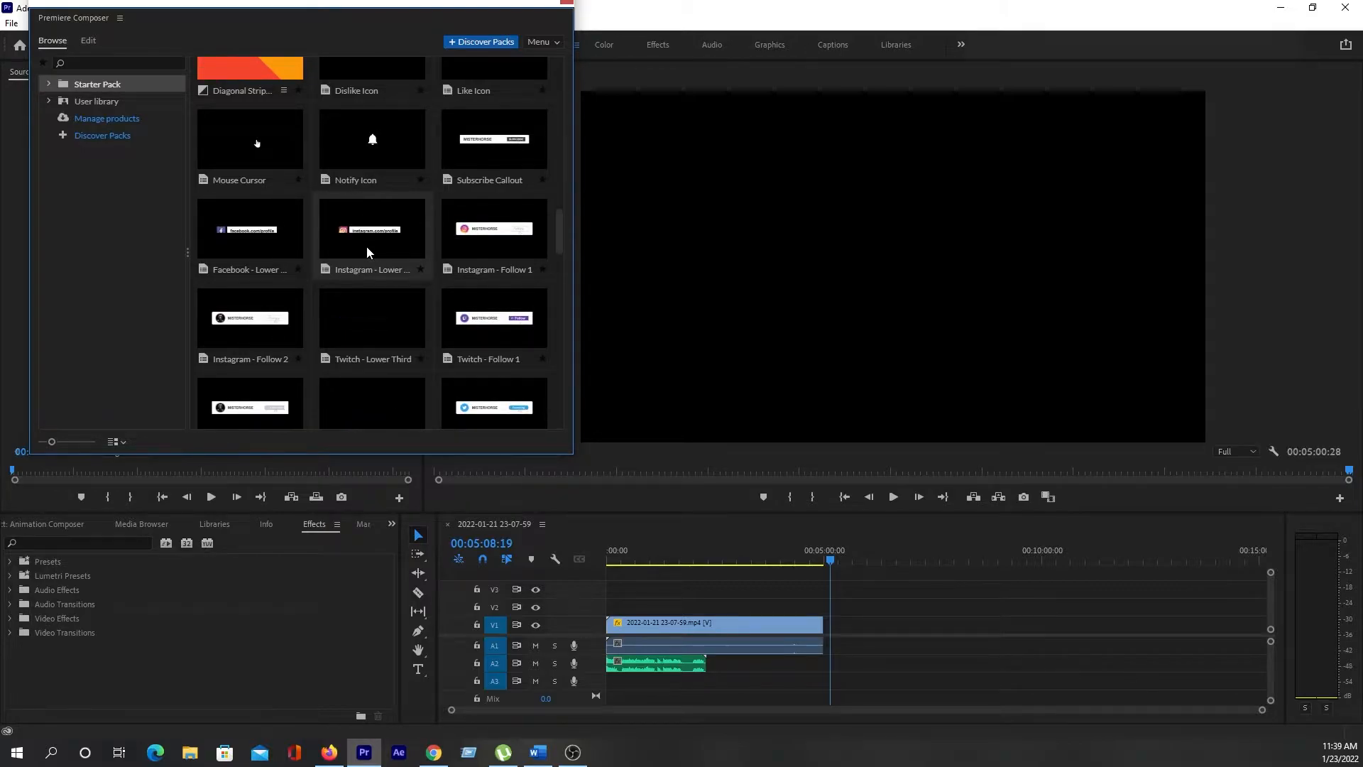
scroll(381, 282, "up", 8)
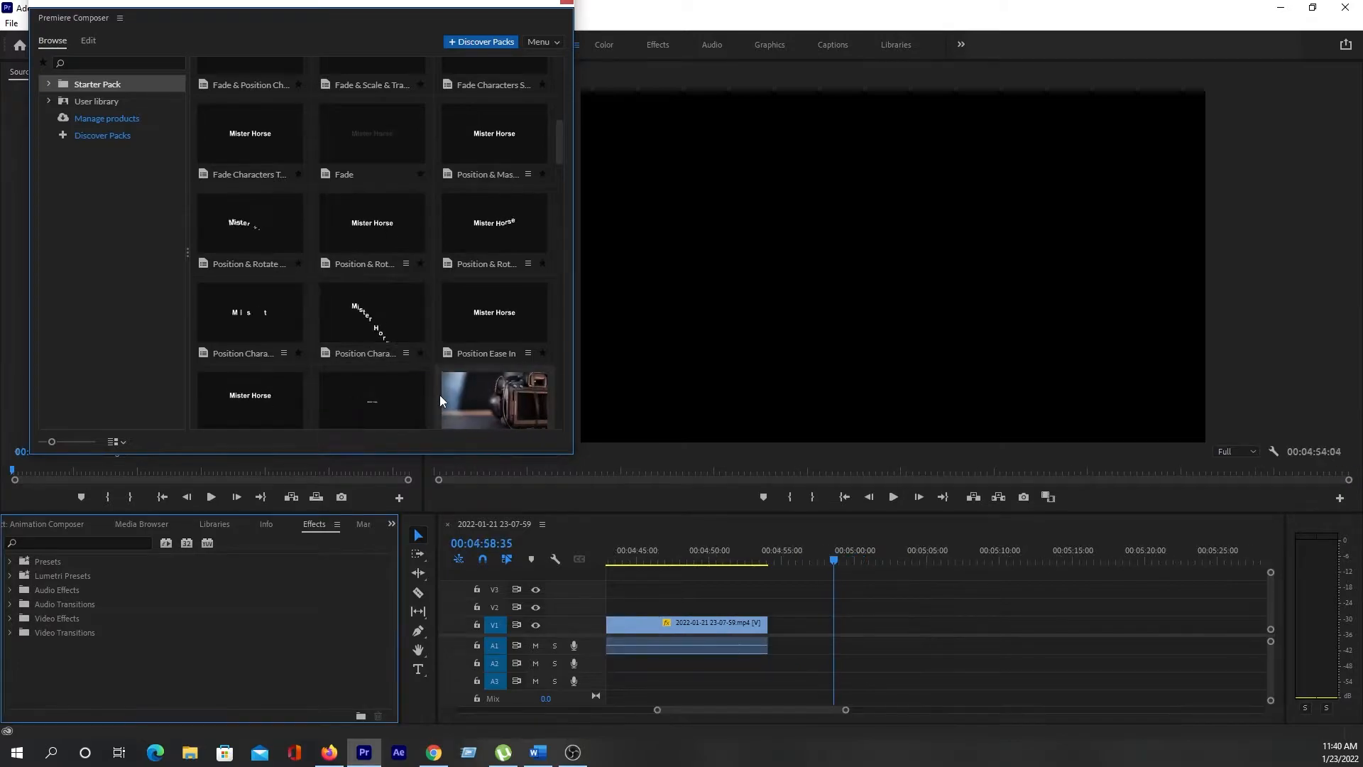
left_click_drag(344, 304, 826, 612)
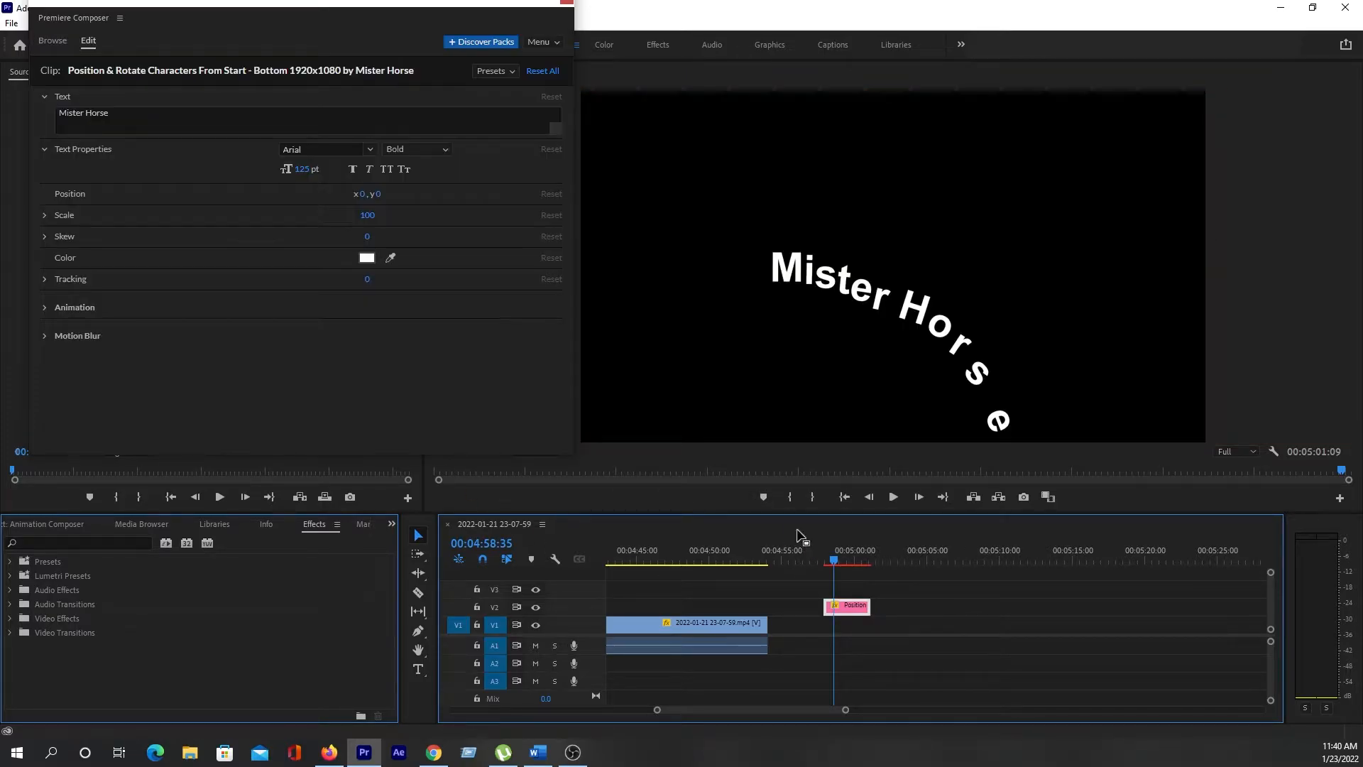
- Narrow the Premiere Composer window, extend the title clip's start back to about 00:04:55 and scrub through its animation to 00:04:58:58
left_click_drag(576, 349, 473, 360)
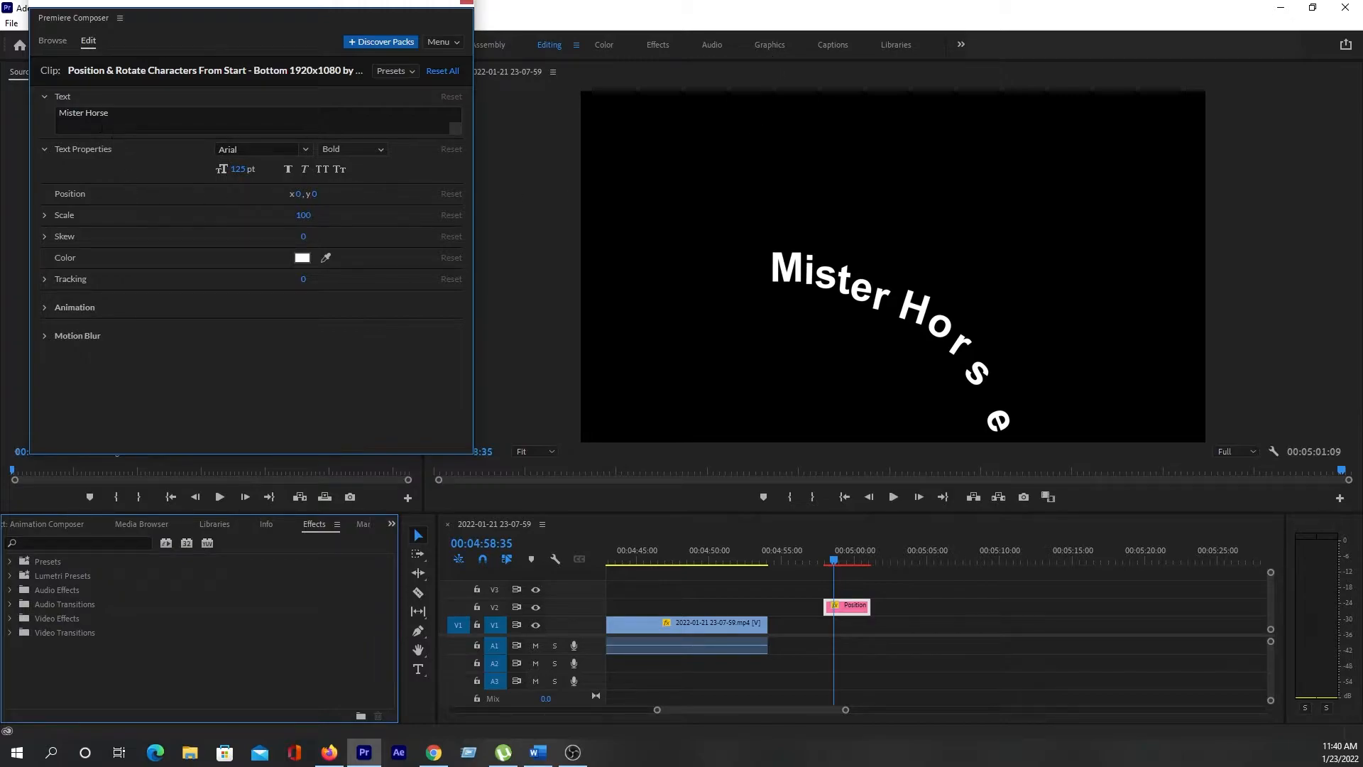
left_click_drag(846, 713, 783, 710)
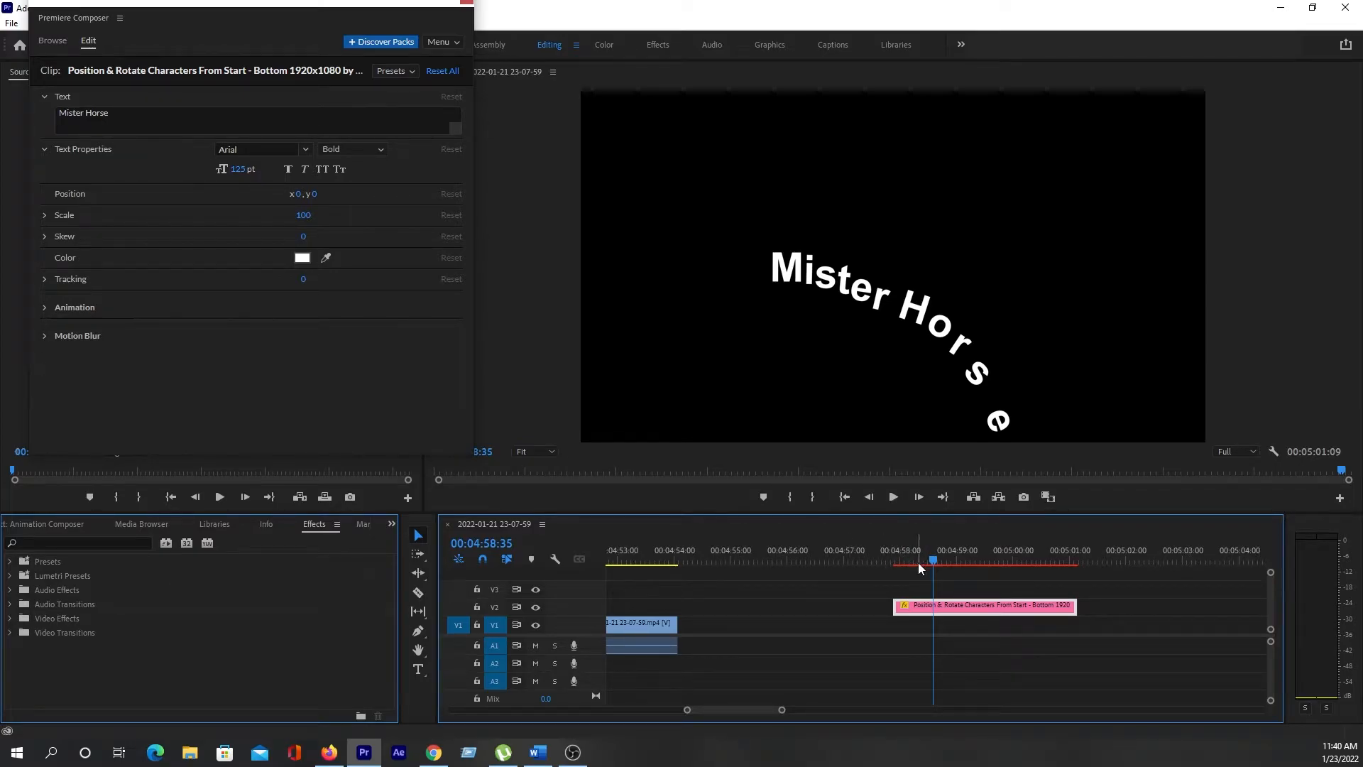
left_click_drag(890, 561, 752, 602)
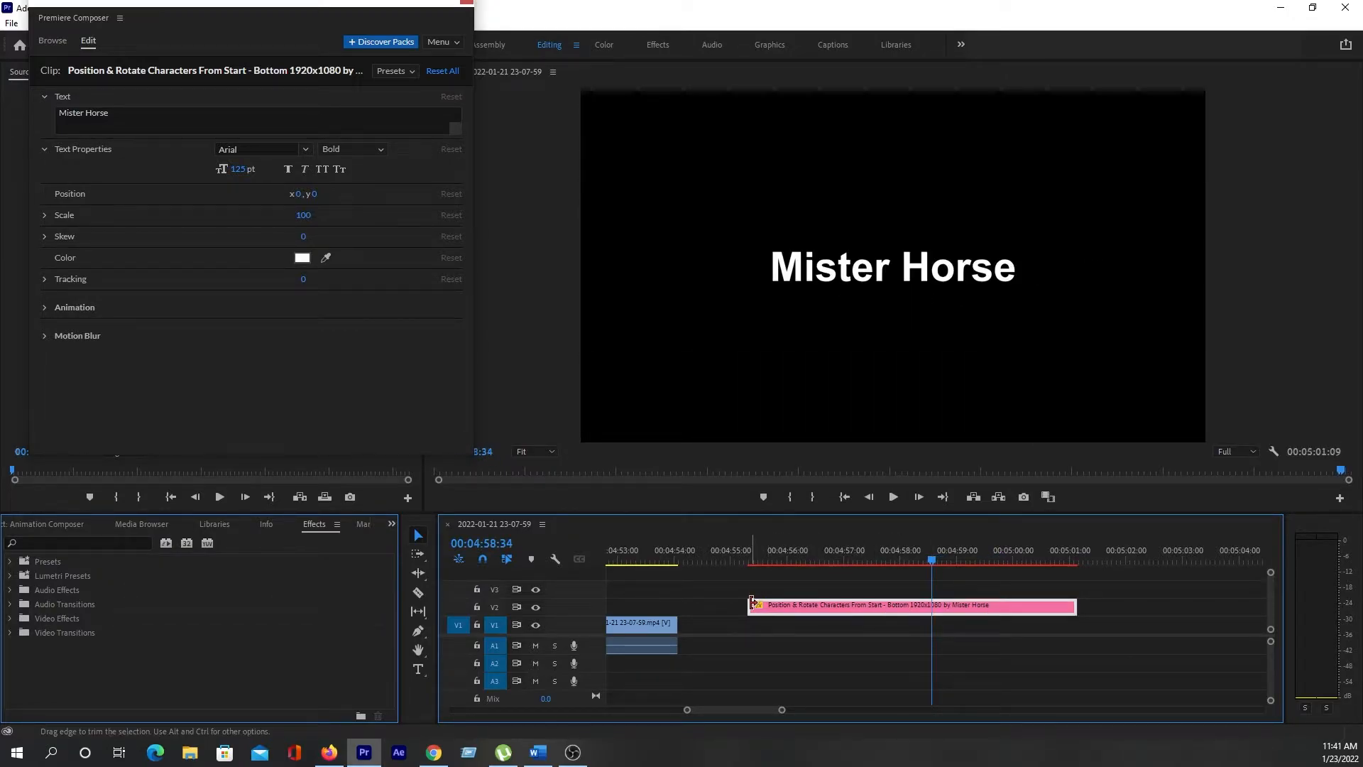
left_click(749, 560)
left_click_drag(749, 561, 954, 622)
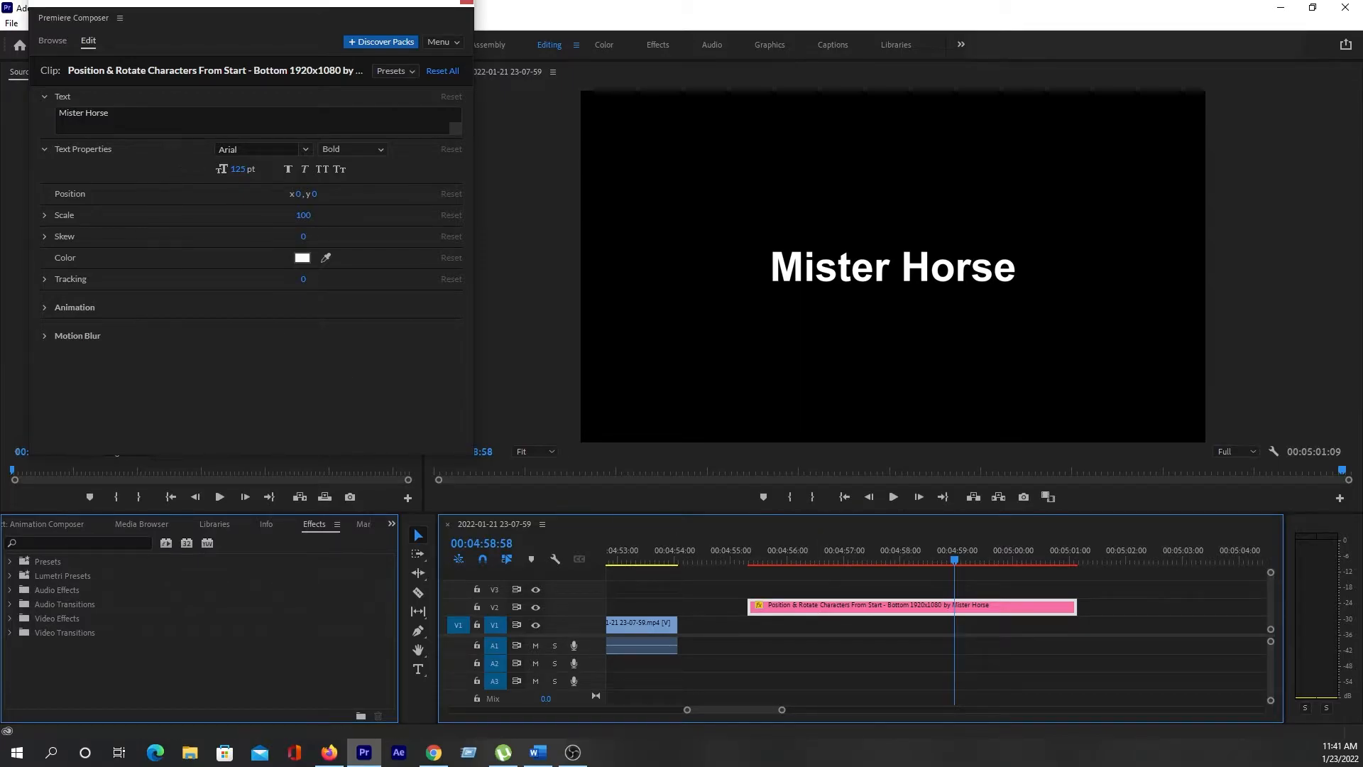
- Open the title clip's graphic properties and replace its text with "Naim VFX"
double_click(855, 609)
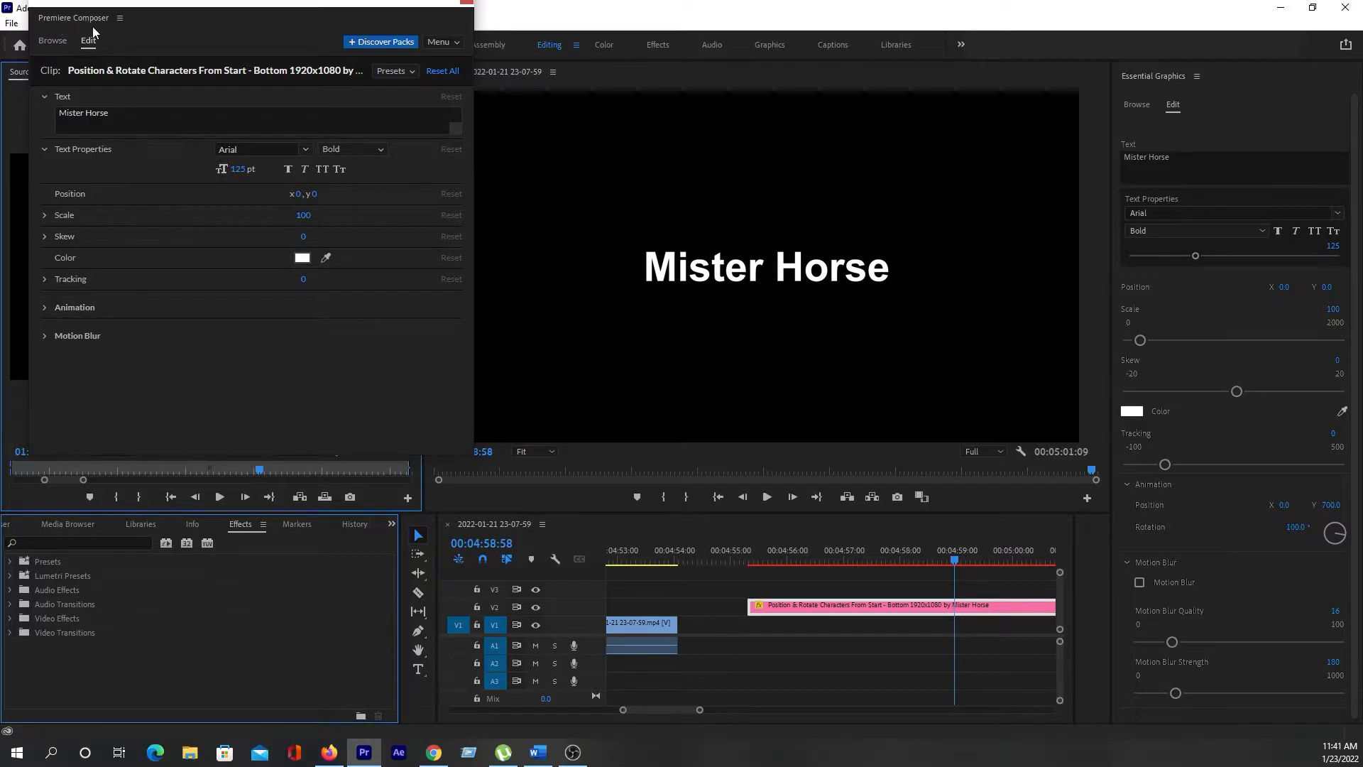
left_click_drag(114, 111, 23, 121)
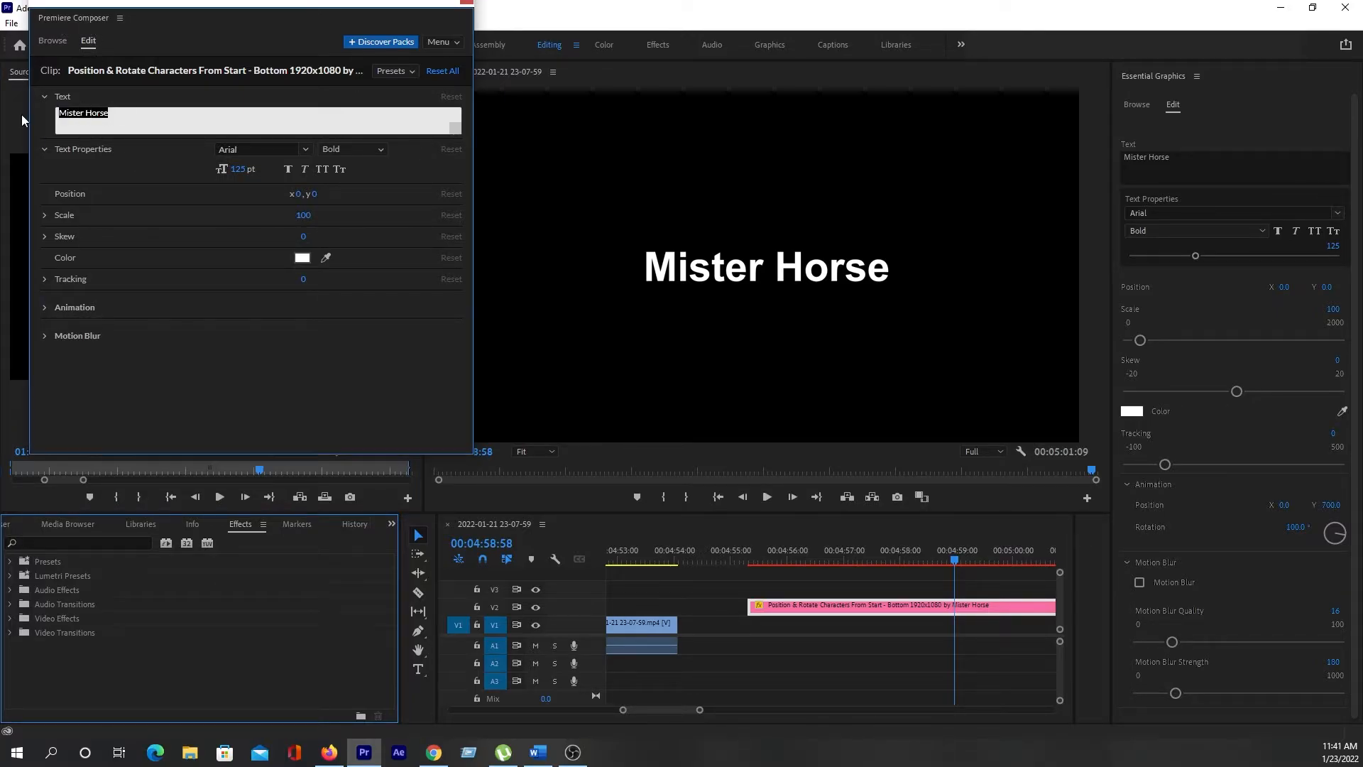
type("Naim VFX")
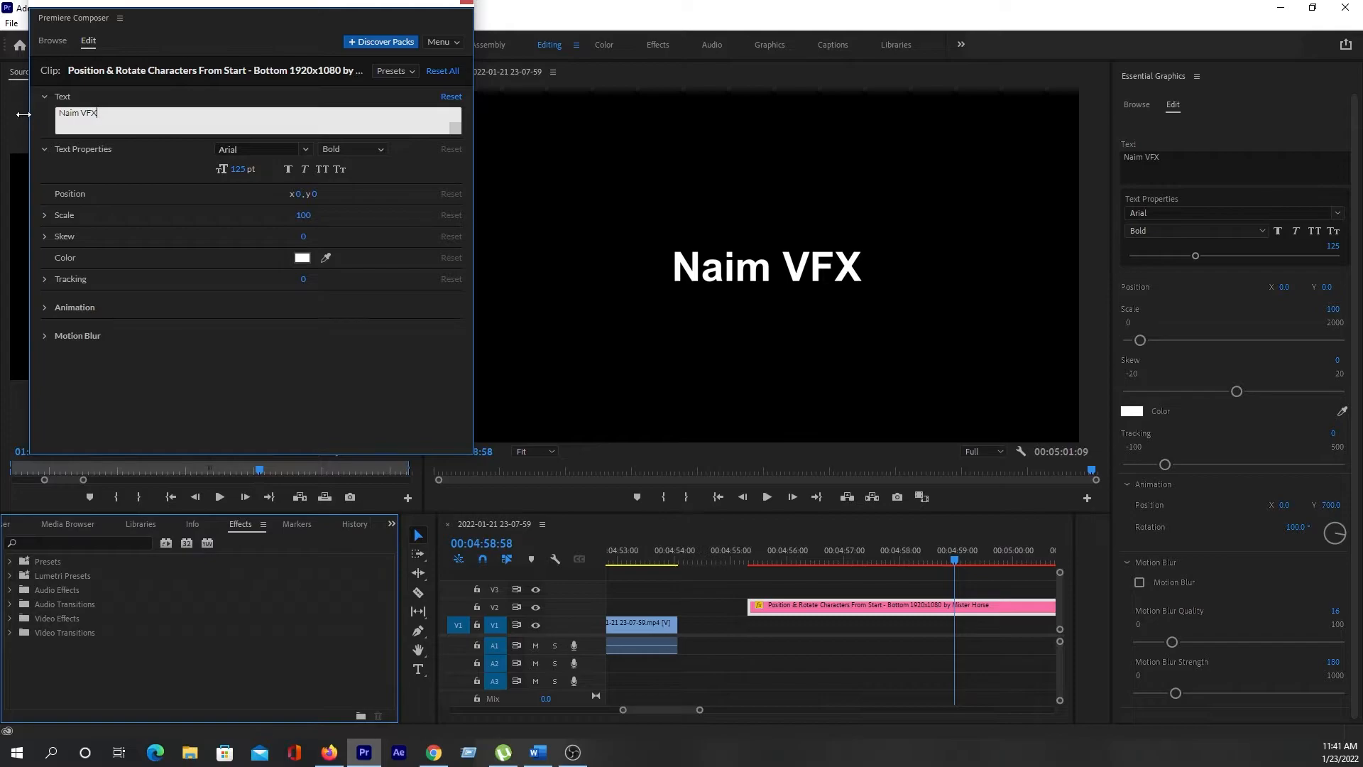
- Set the font of the "Naim VFX" title to Bernard MT Condensed
left_click(240, 152)
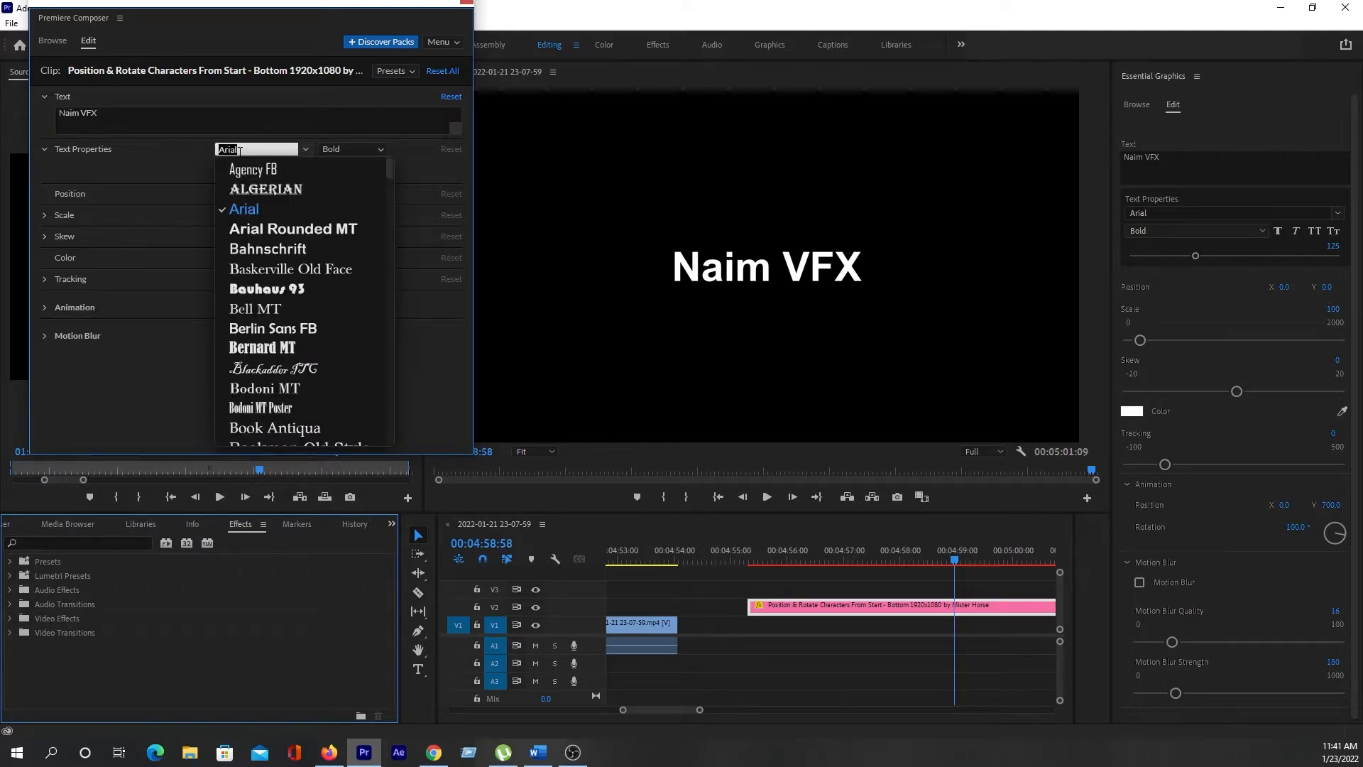
left_click(277, 348)
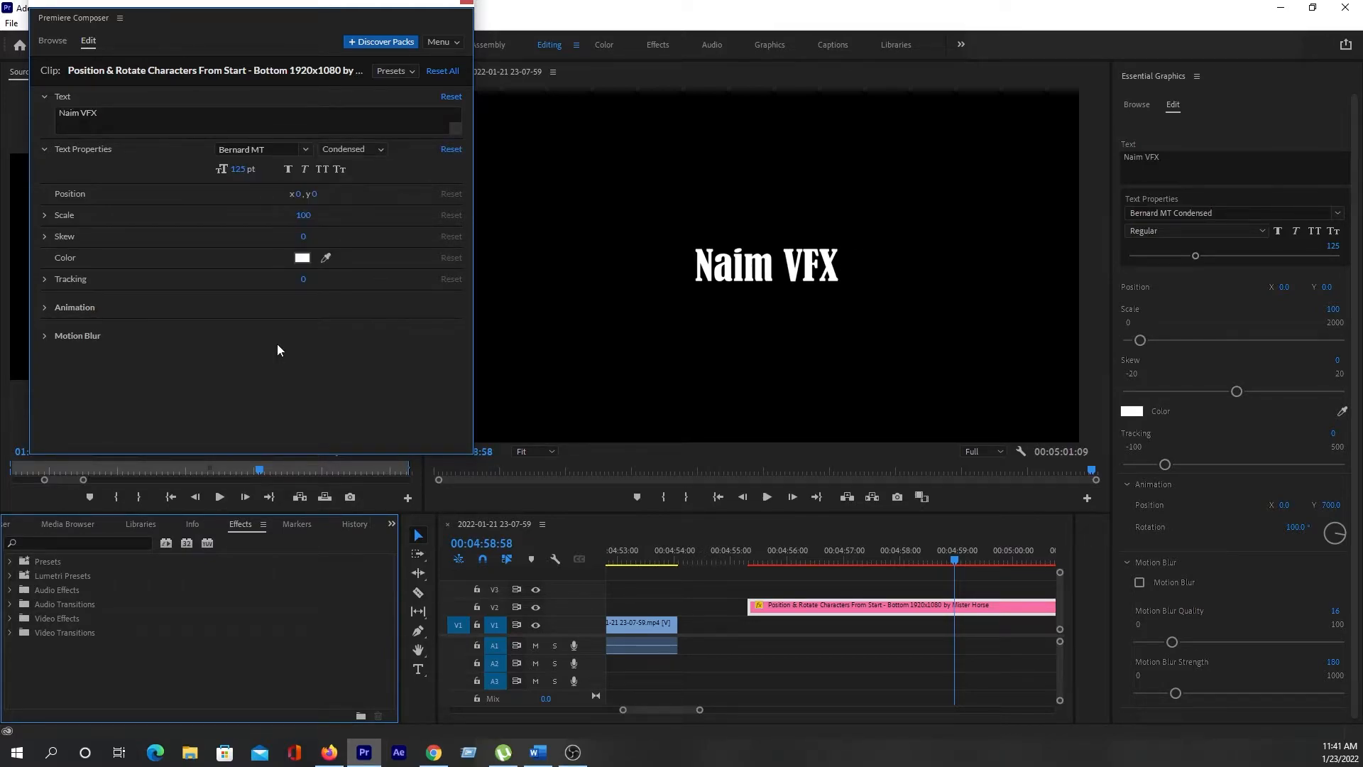
left_click(338, 152)
left_click(338, 153)
- Try a 195 pt font size, an x position of 99 and a scale of 184 on the title, undoing each change
left_click_drag(239, 169, 276, 168)
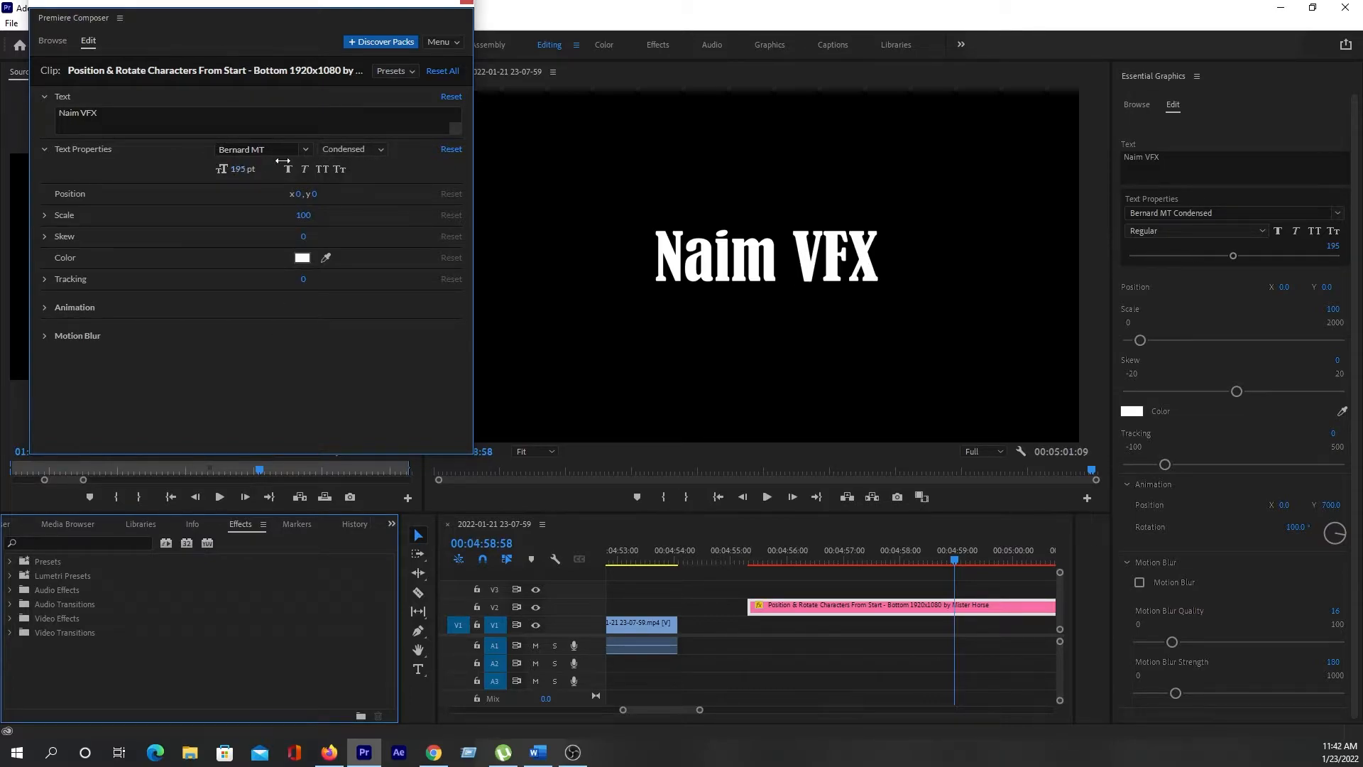
key("ctrl+z")
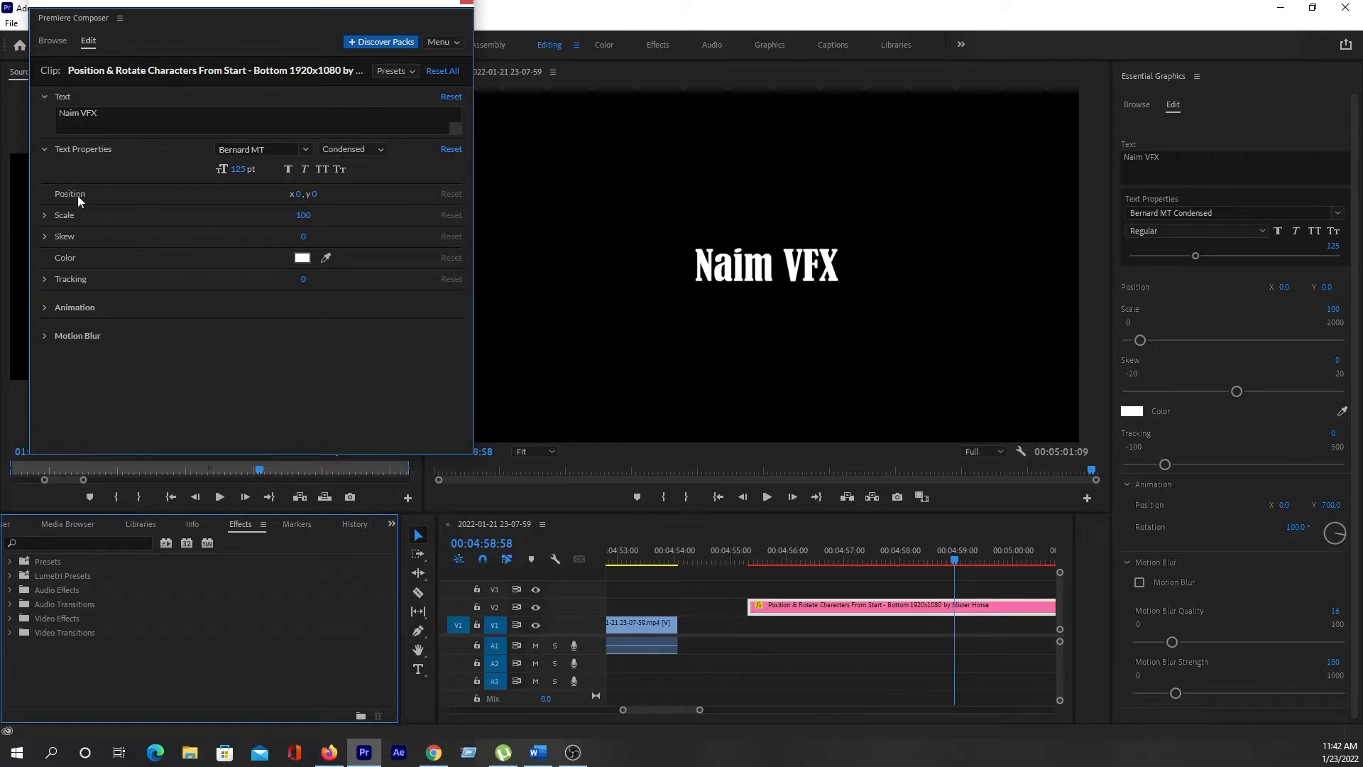
left_click_drag(299, 194, 376, 200)
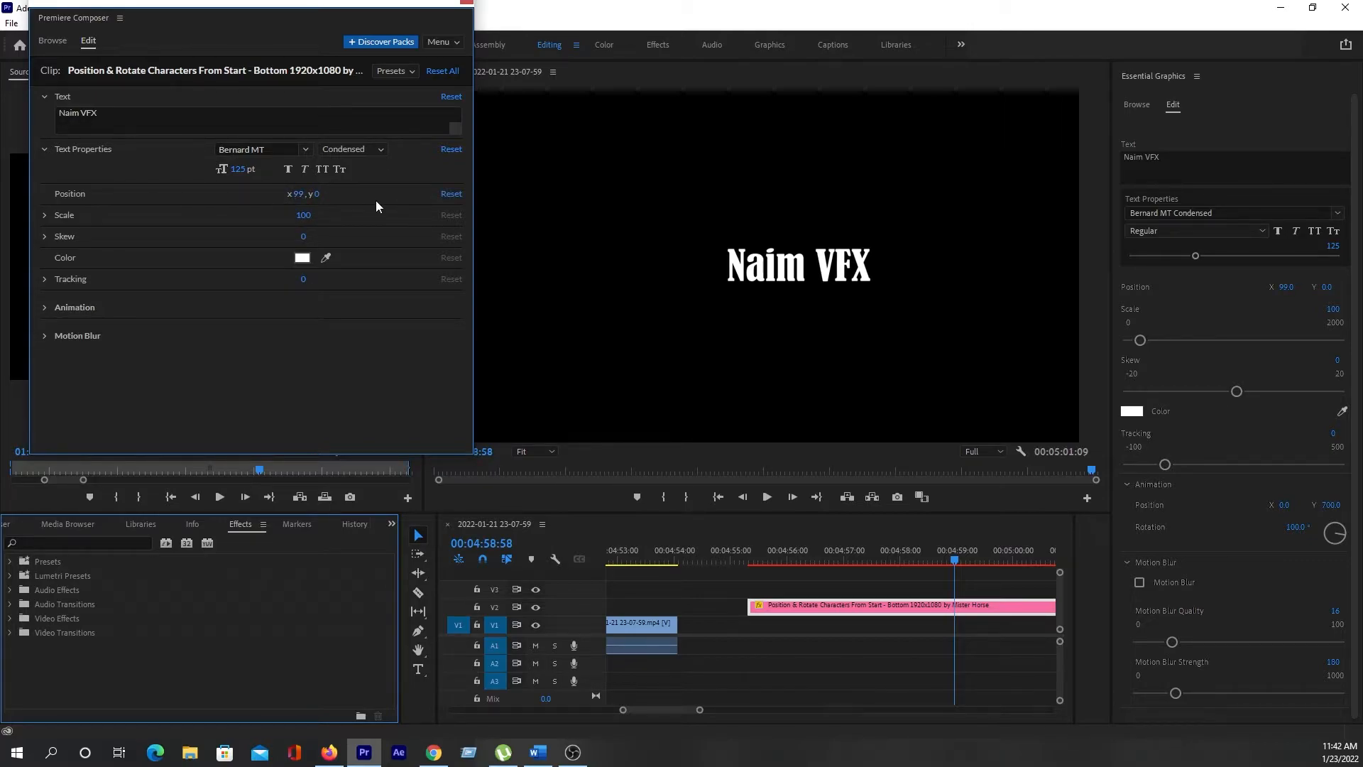
key("ctrl+z")
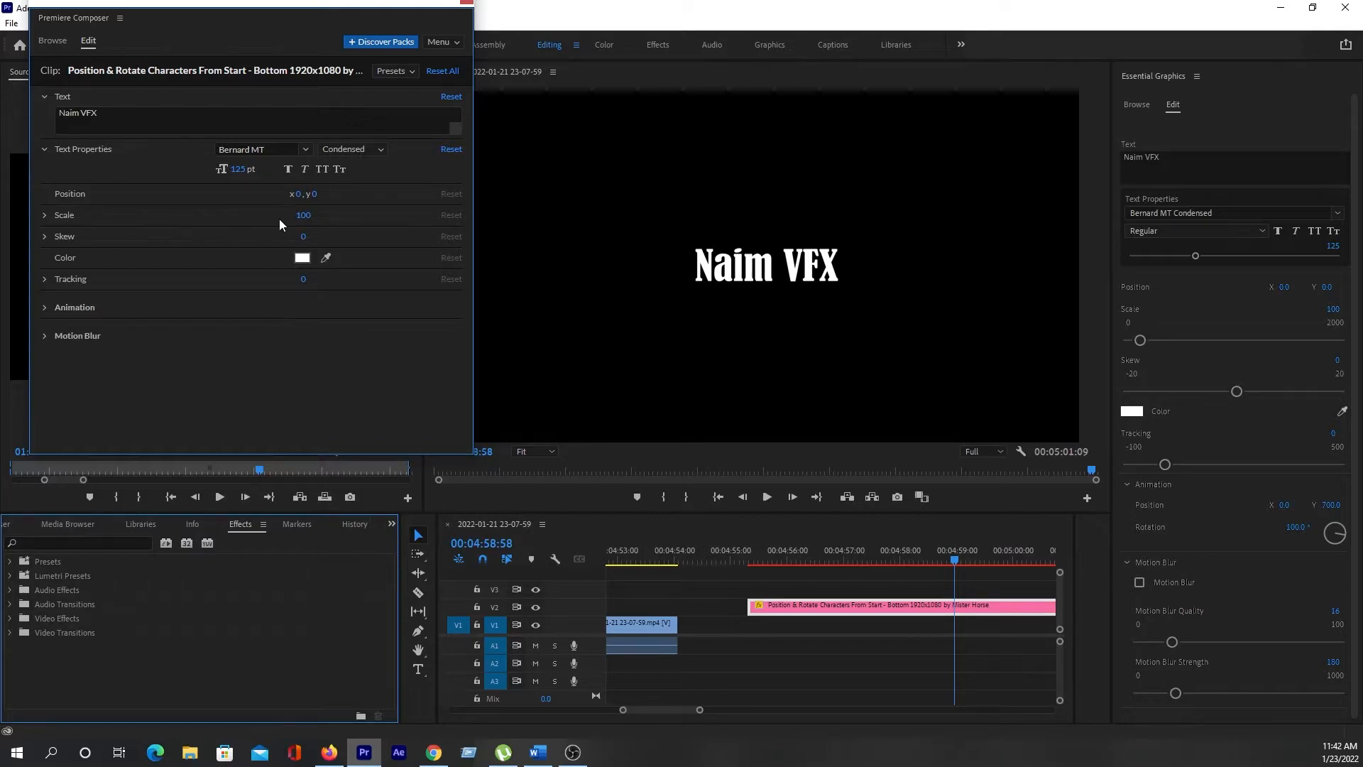
left_click_drag(303, 215, 356, 211)
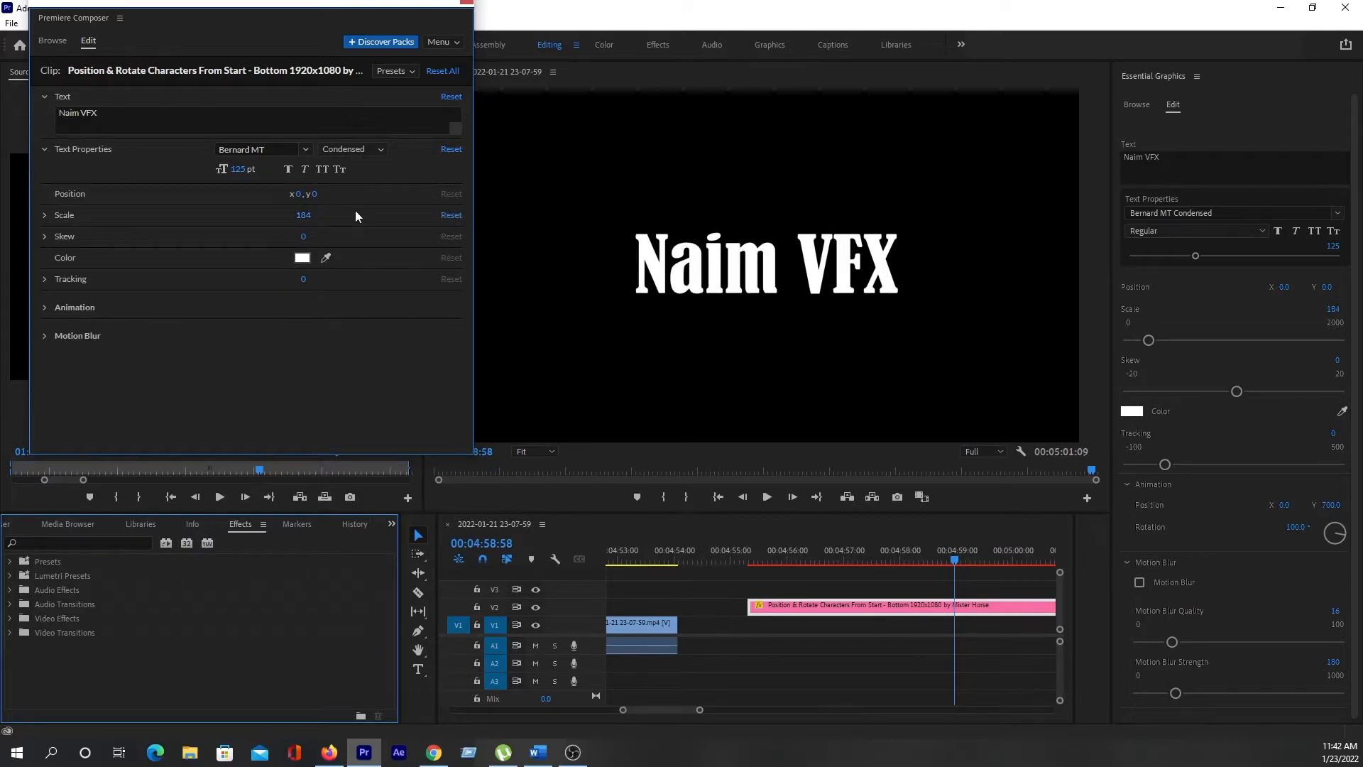
key("ctrl+z")
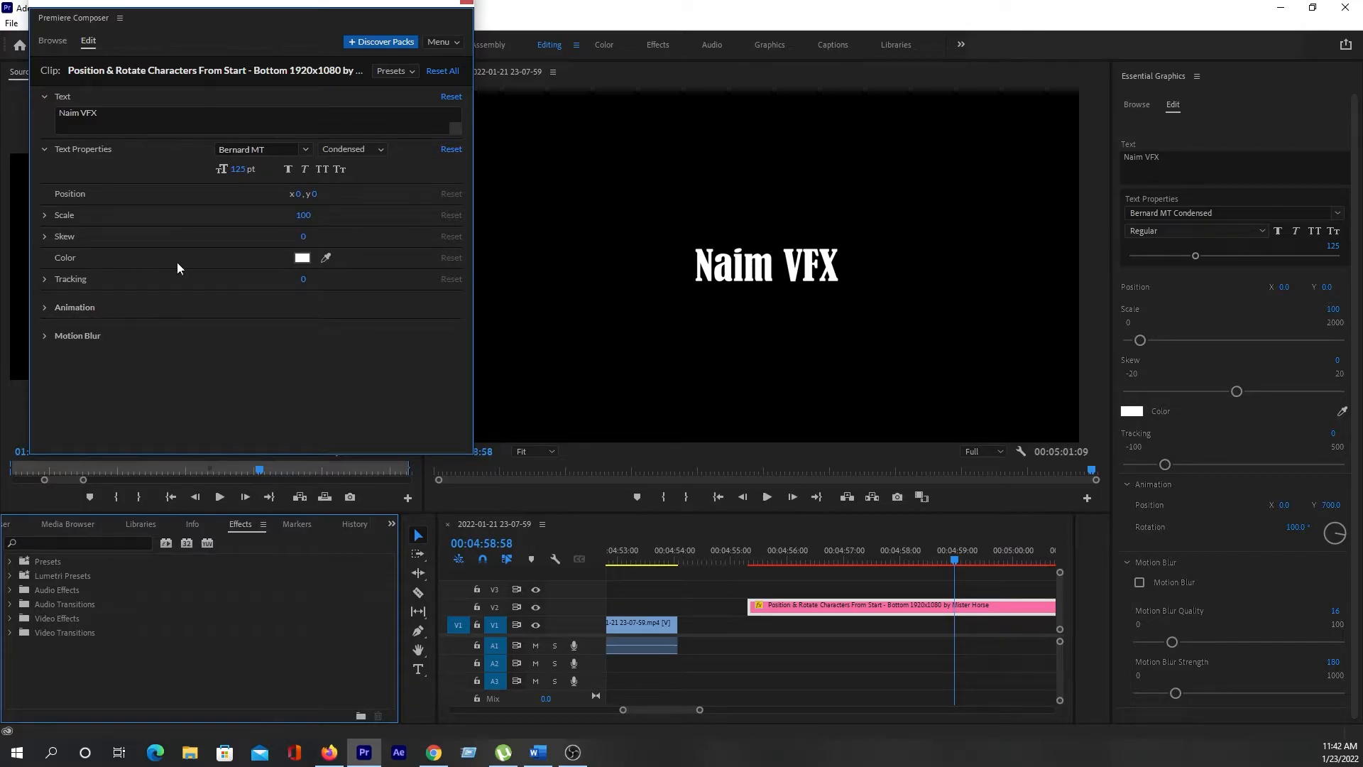
- Color the title text red (e44242) and try wider letter tracking, undoing the tracking change
left_click(302, 258)
left_click_drag(295, 243, 274, 280)
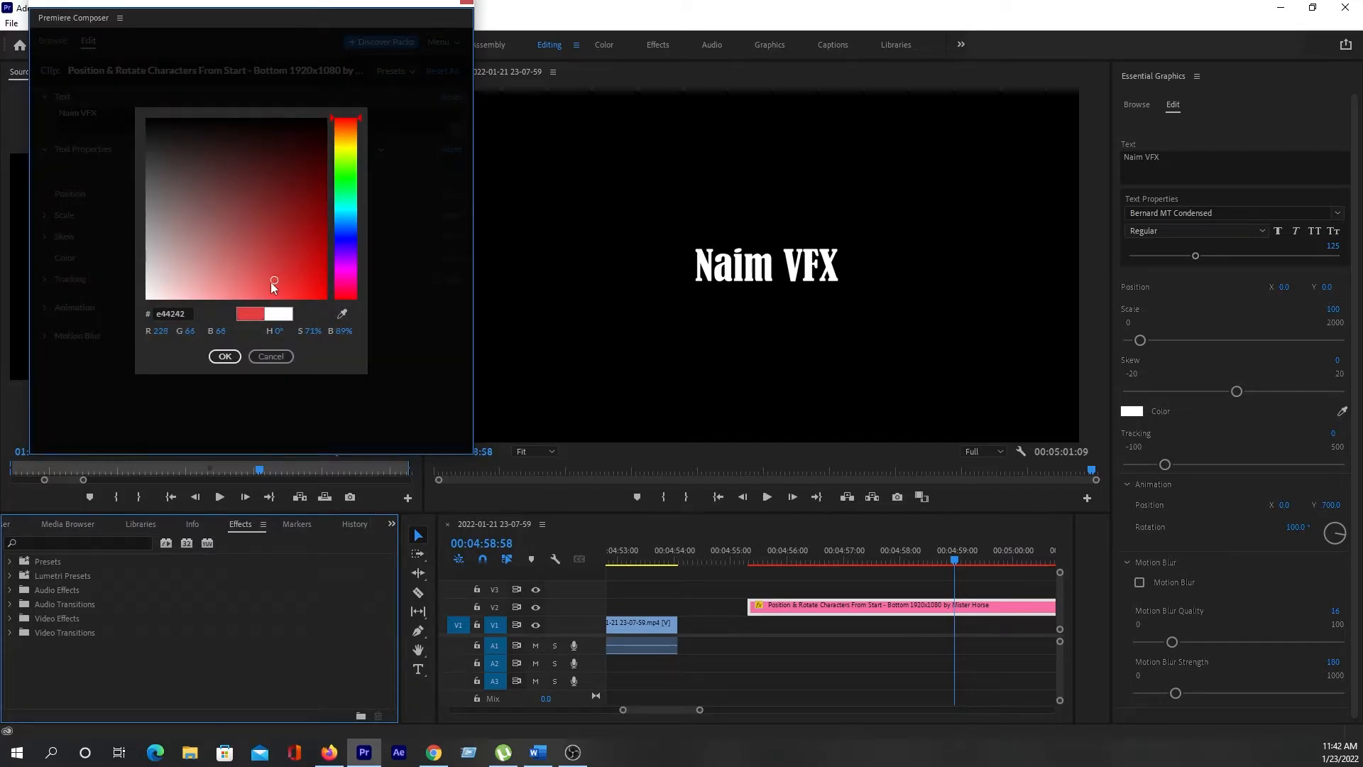
left_click(225, 357)
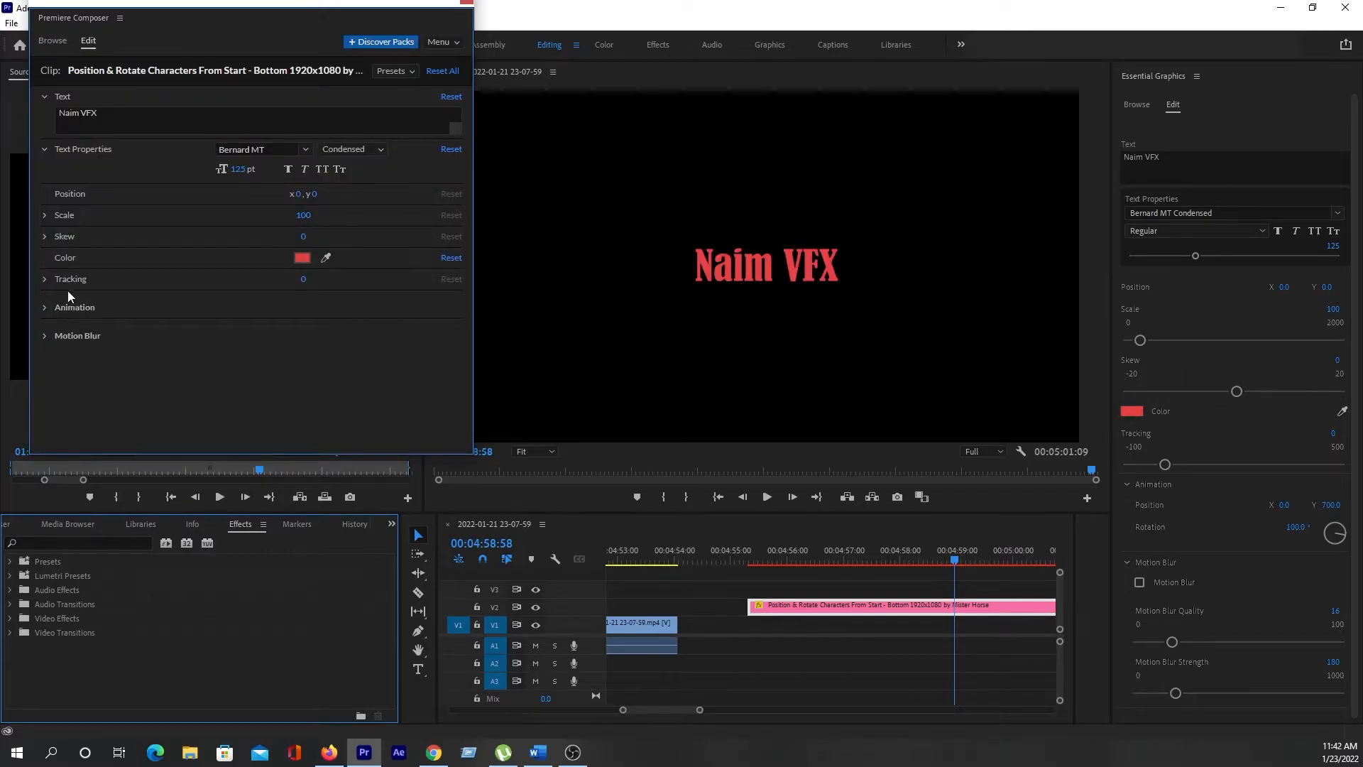
left_click_drag(301, 279, 624, 271)
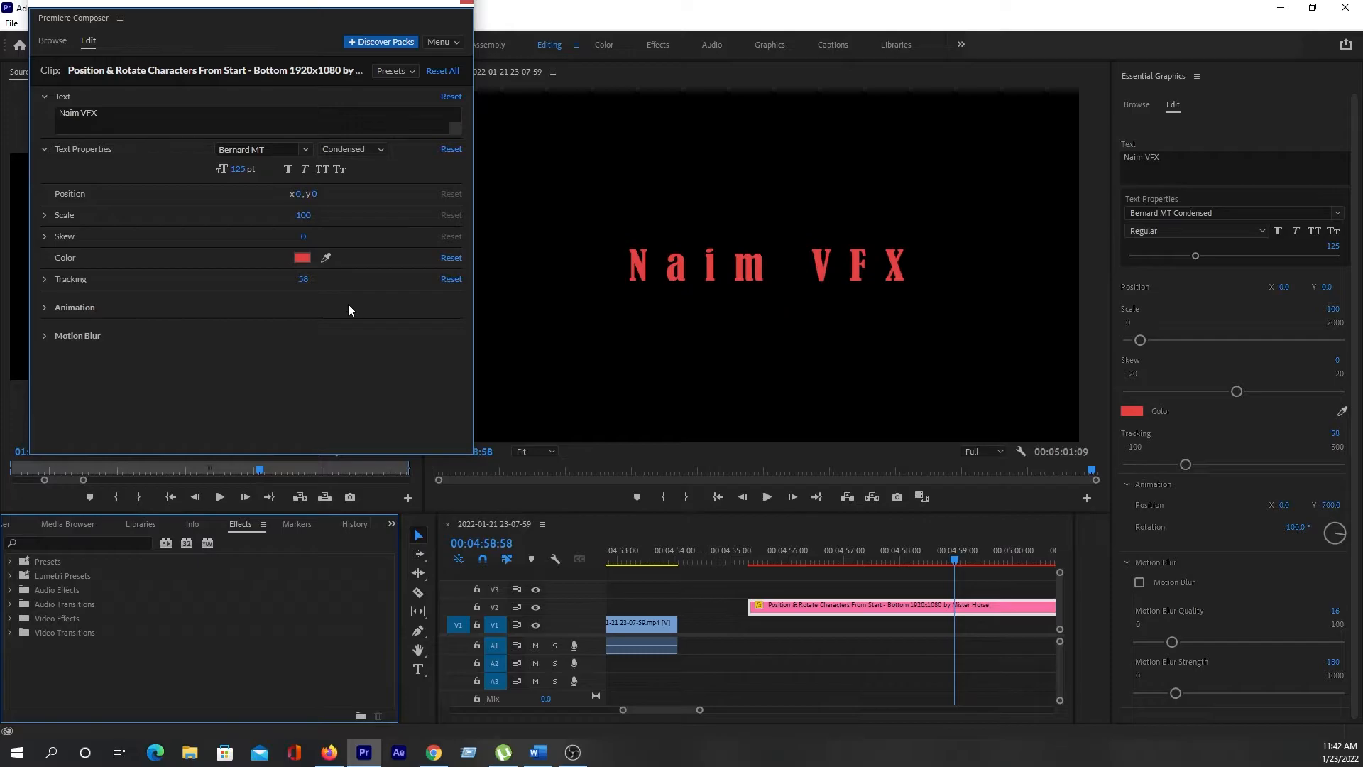
key("ctrl+z")
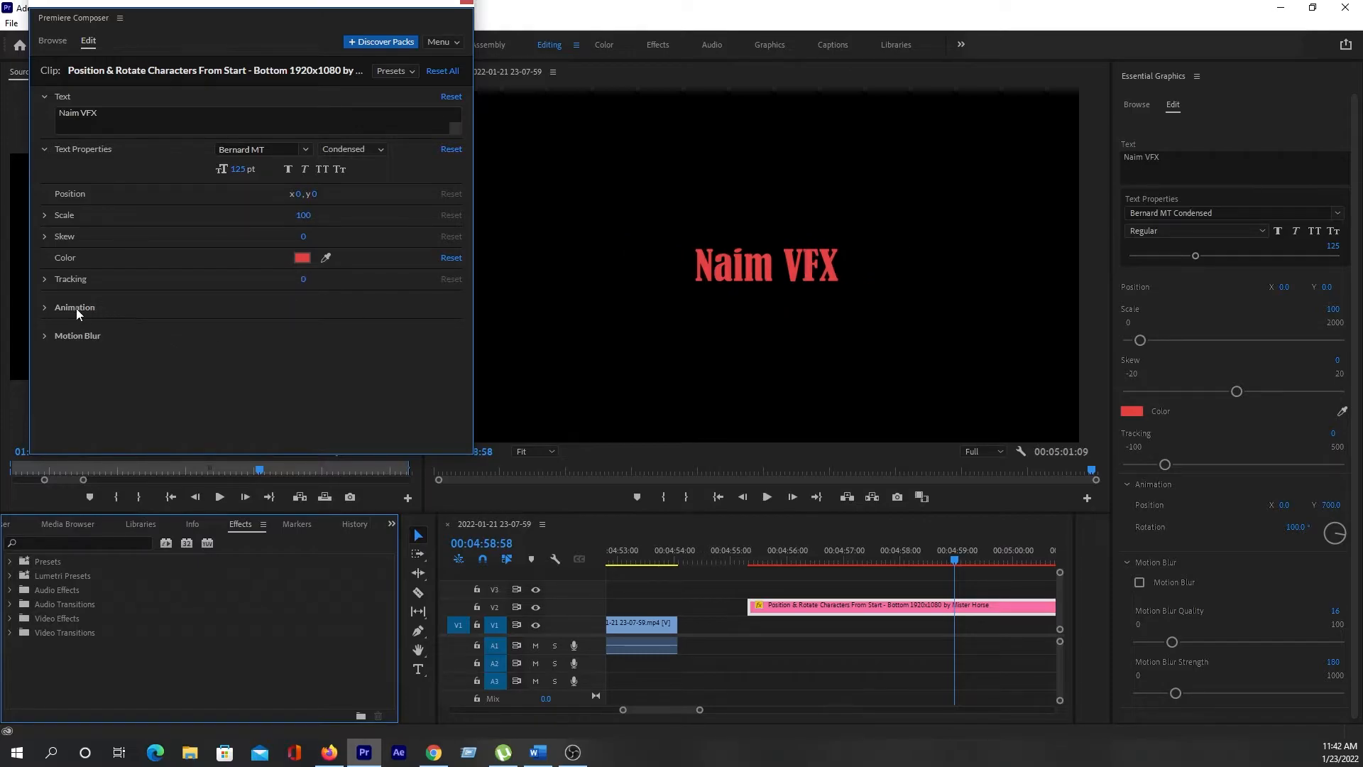
- Expand the title's Animation and Motion Blur settings and enable Motion Blur
left_click(45, 307)
left_click(45, 382)
scroll(190, 372, "down", 1)
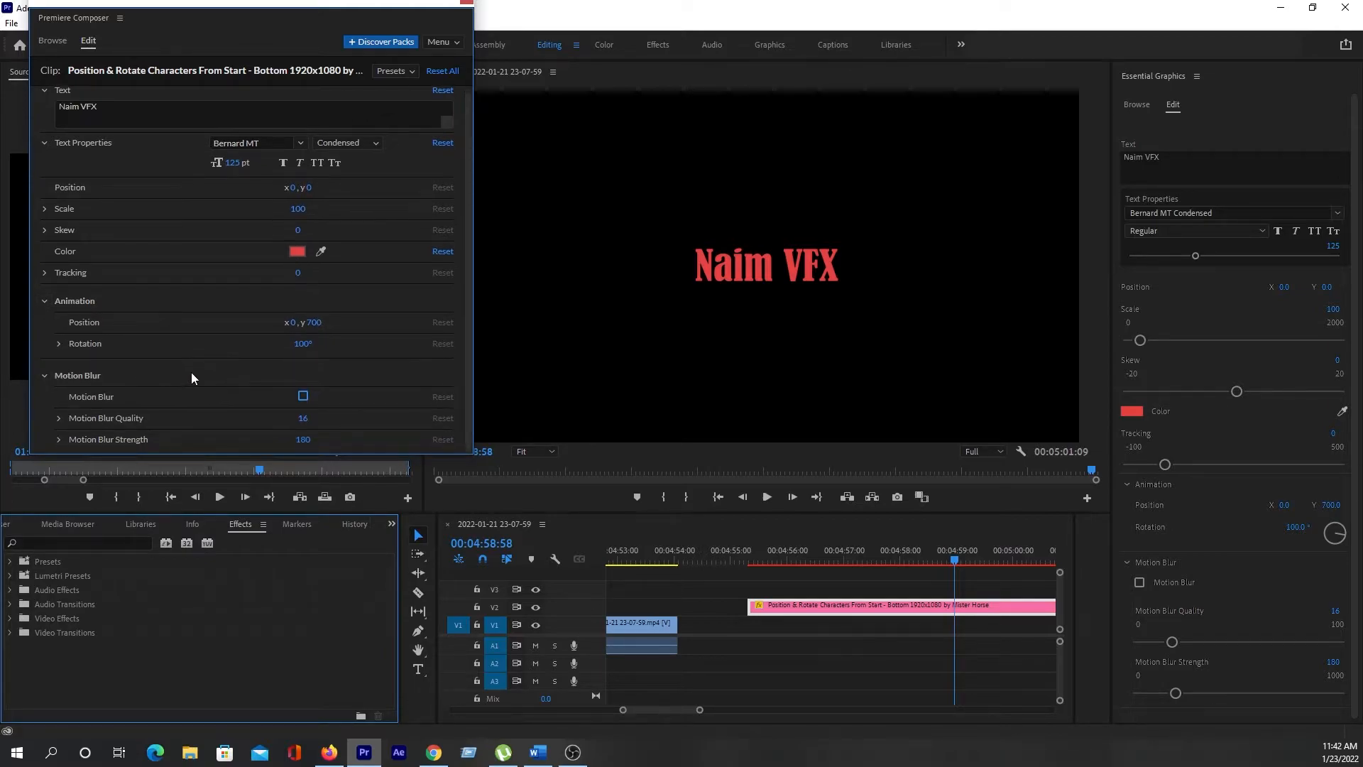
left_click(303, 396)
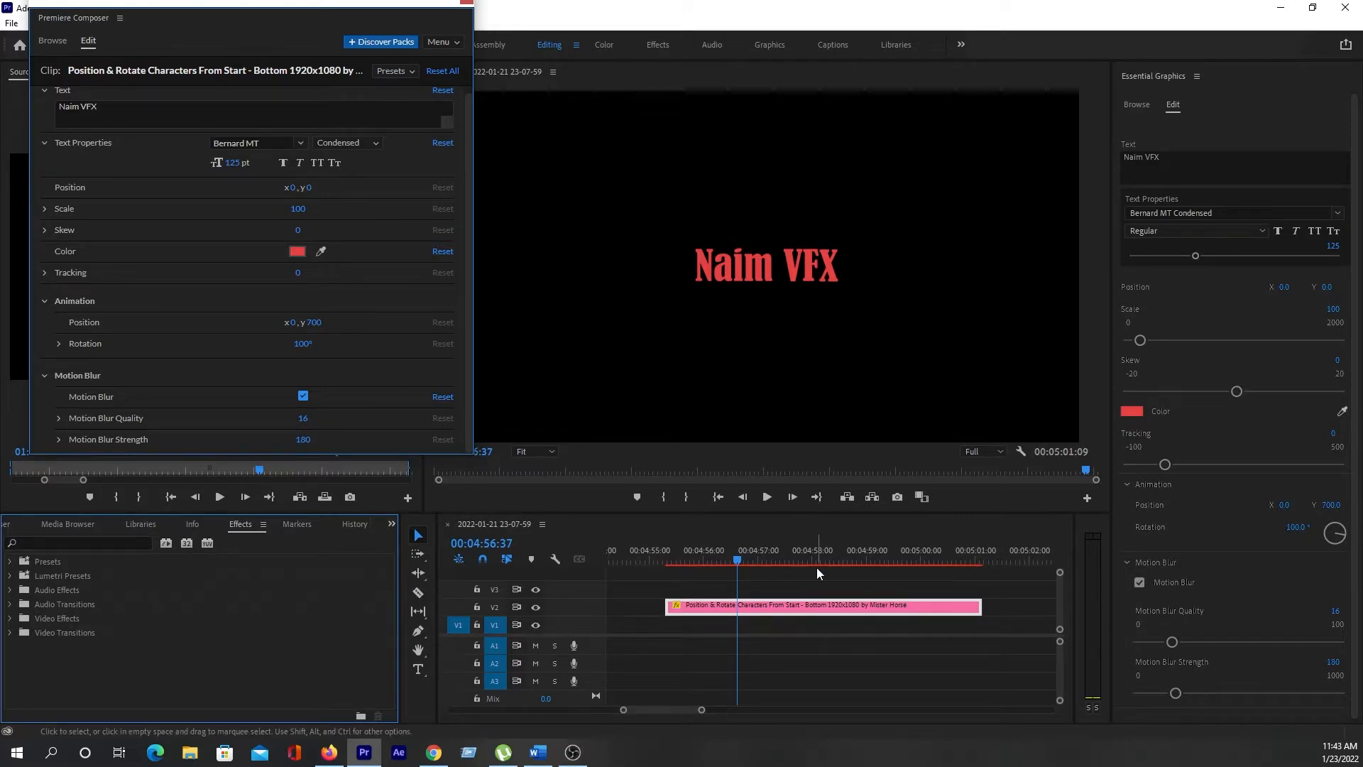
- Render the title's preview and play back its animation from the start of the clip
key("Return")
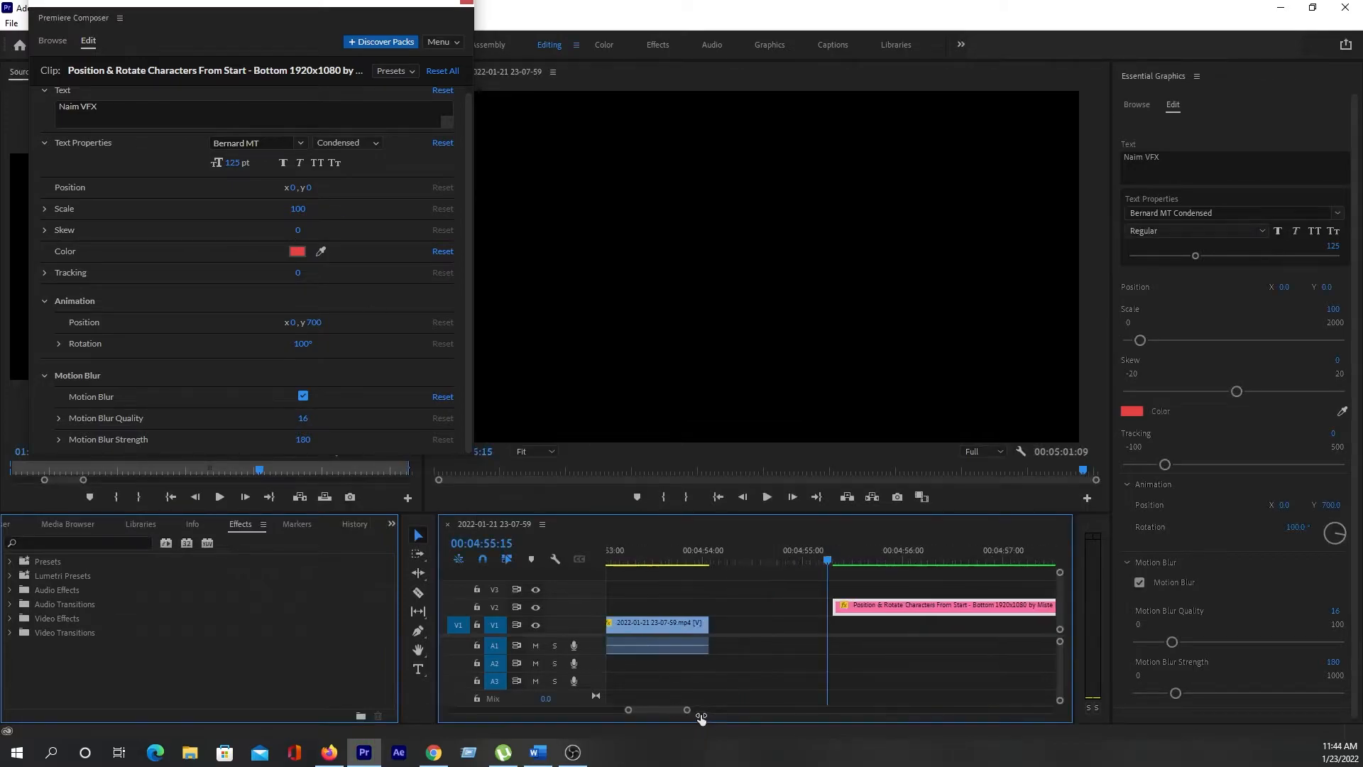
left_click_drag(699, 711, 733, 709)
key("space")
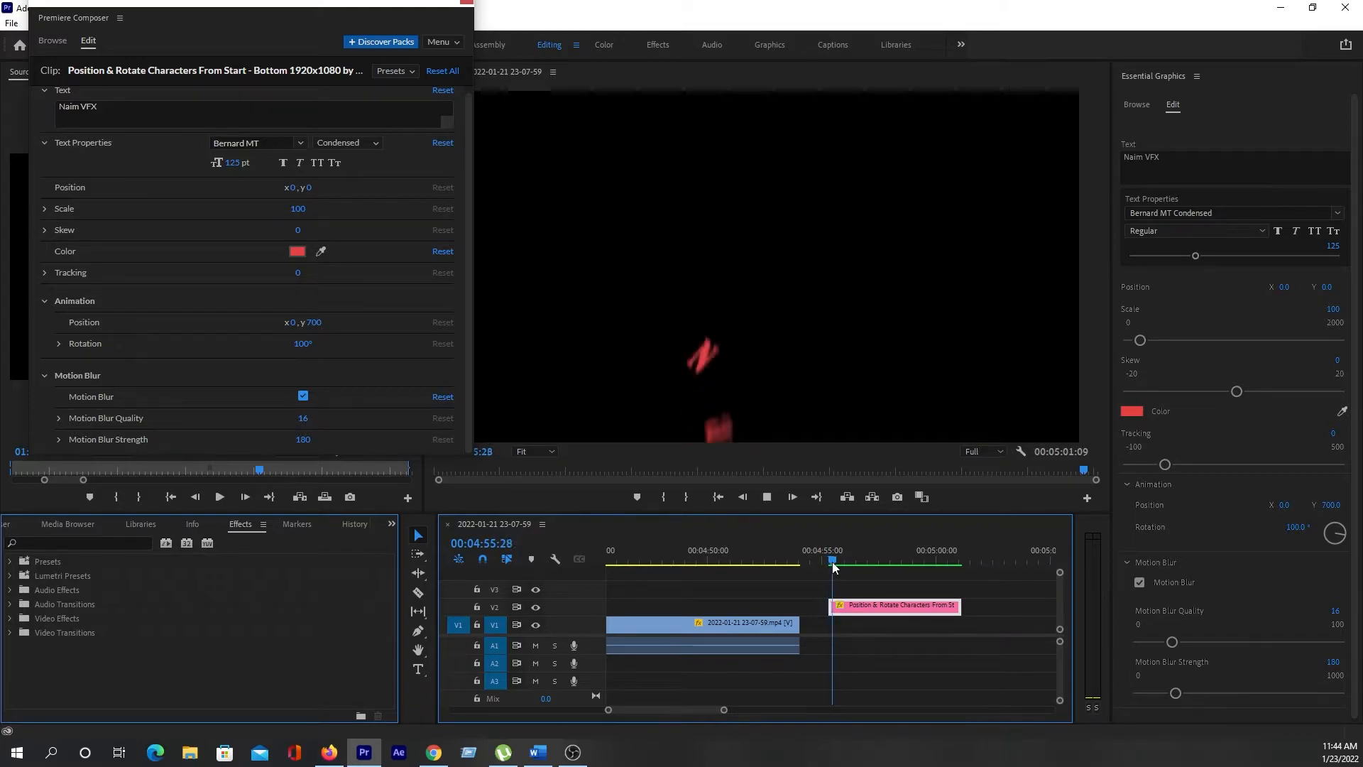
left_click(829, 563)
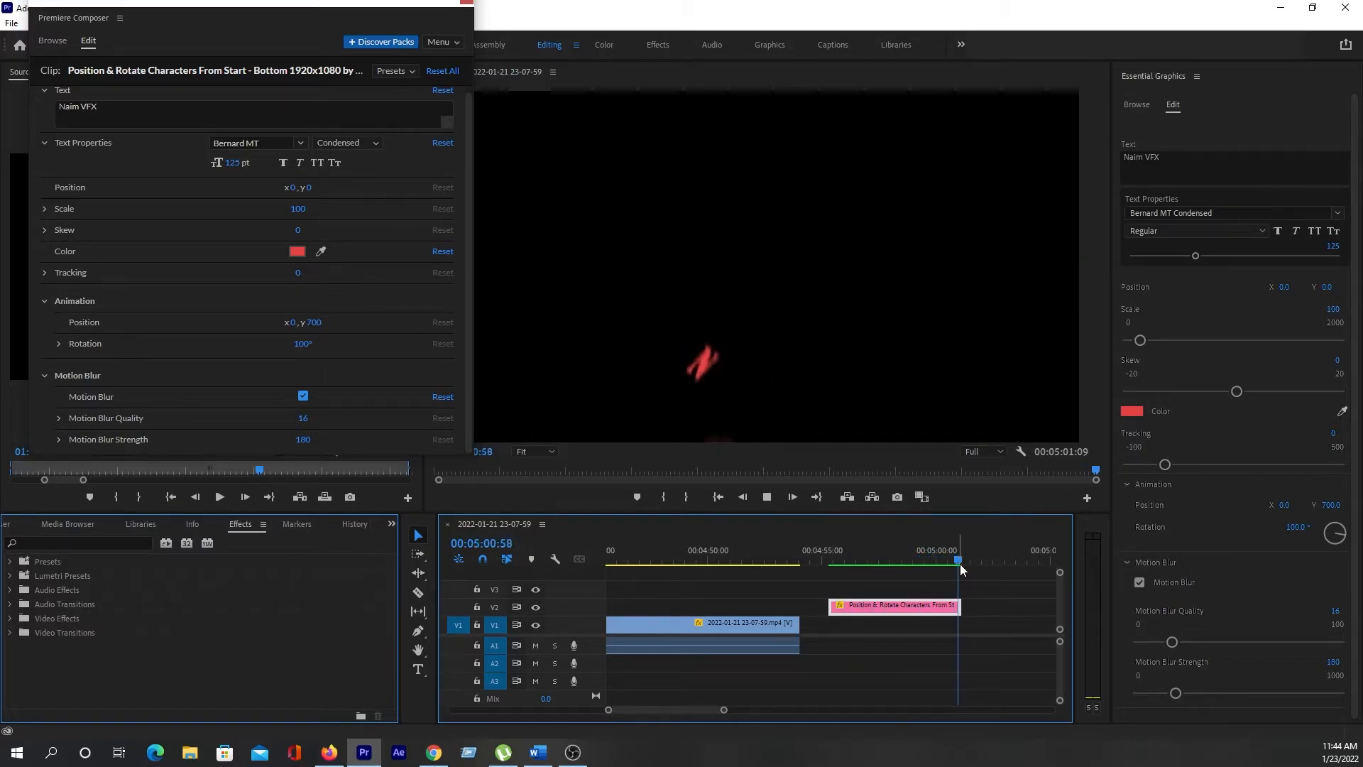
left_click_drag(847, 558, 907, 558)
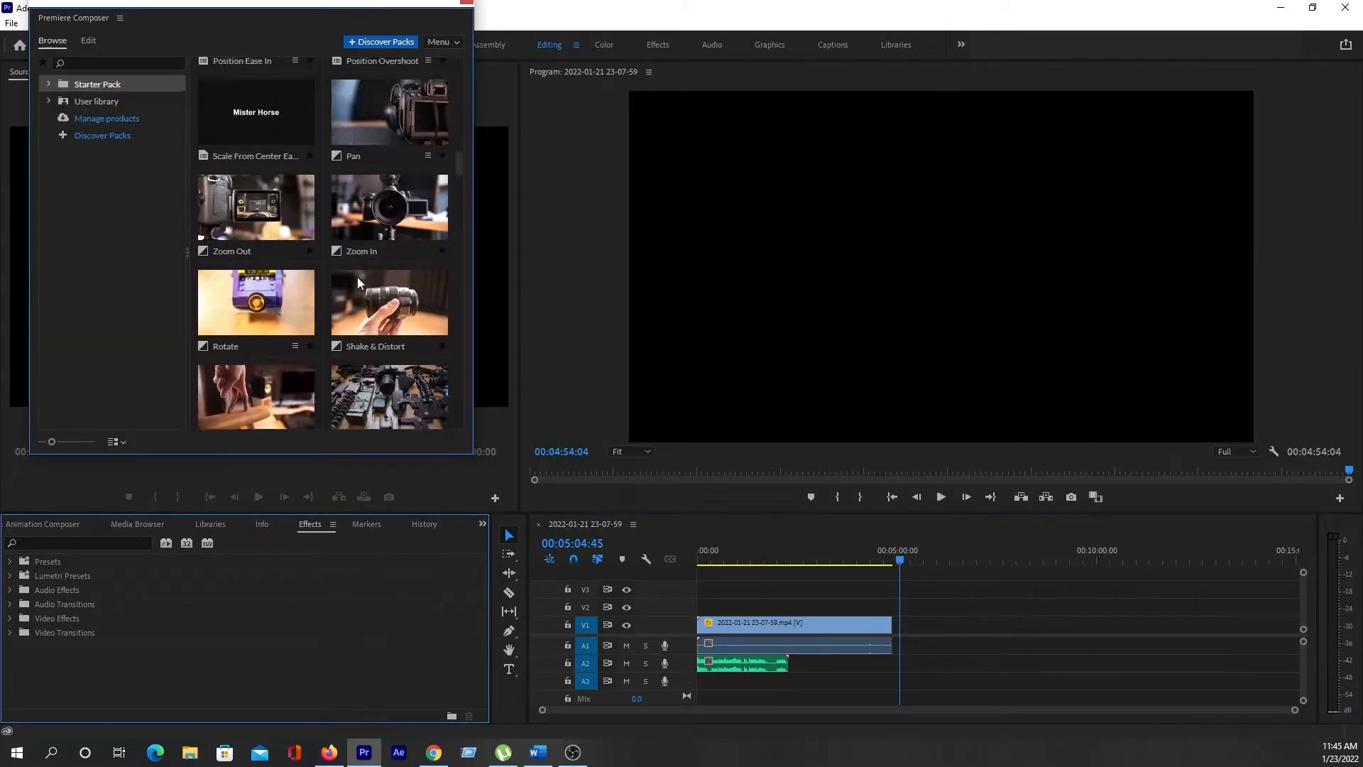
- Browse the Starter Pack transitions and place Shake & Distort on the cut between intro (1).mp4 and kuakata (5).mp4
scroll(357, 277, "up", 1)
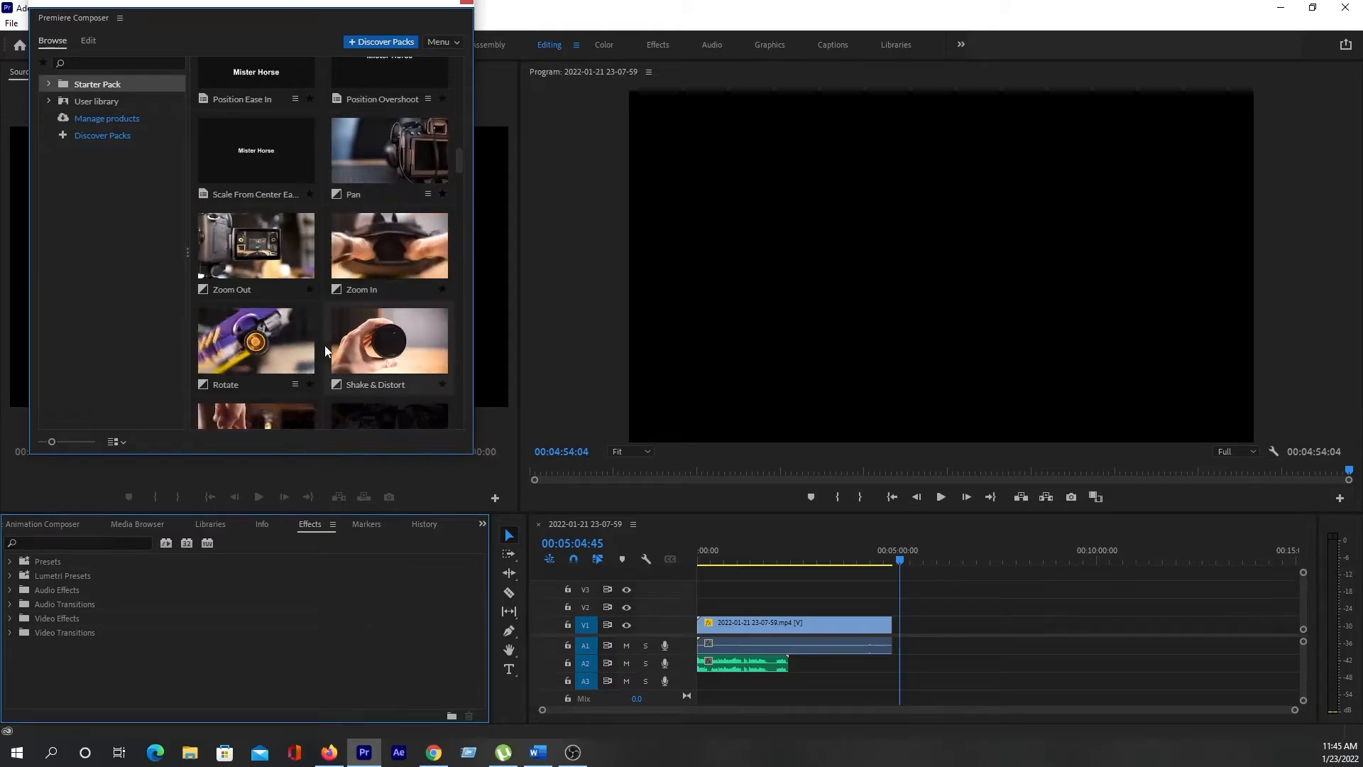
scroll(346, 329, "down", 1)
scroll(335, 325, "down", 1)
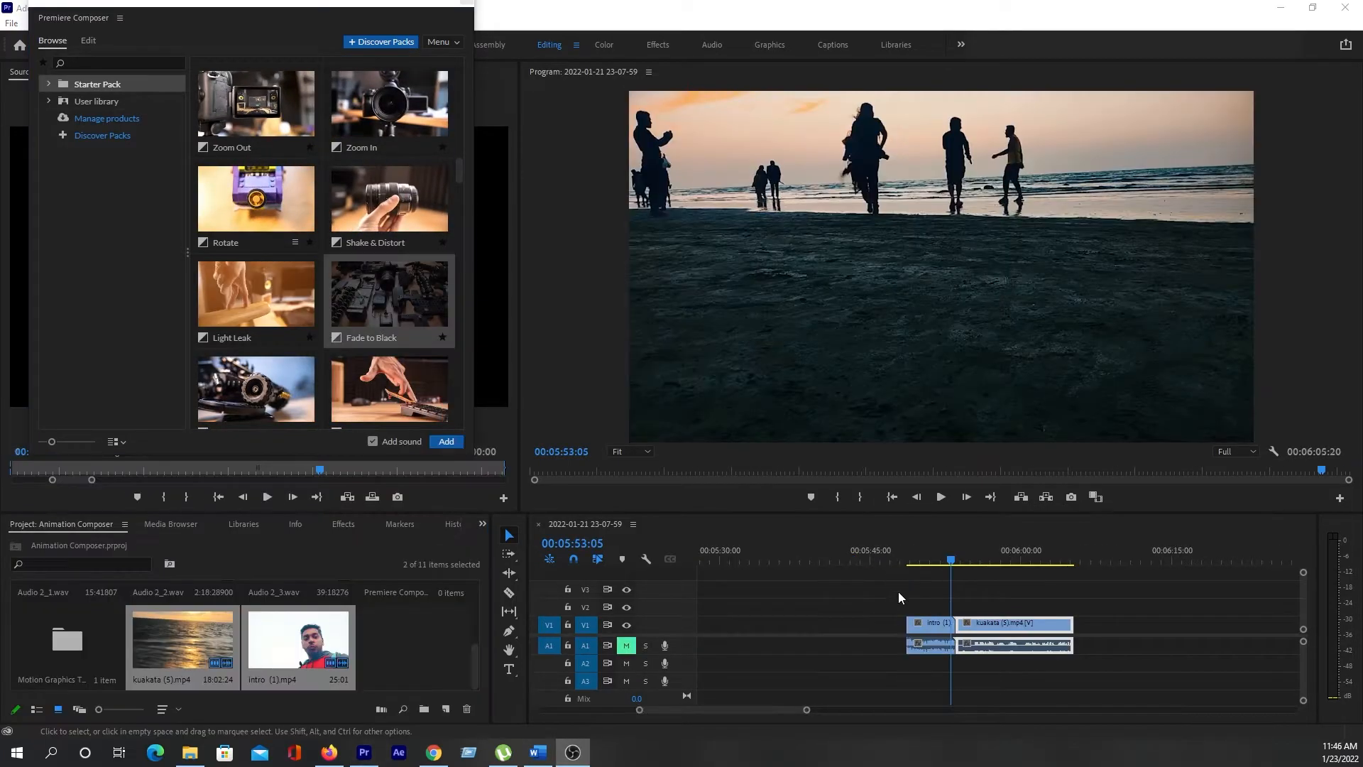
left_click_drag(807, 710, 728, 710)
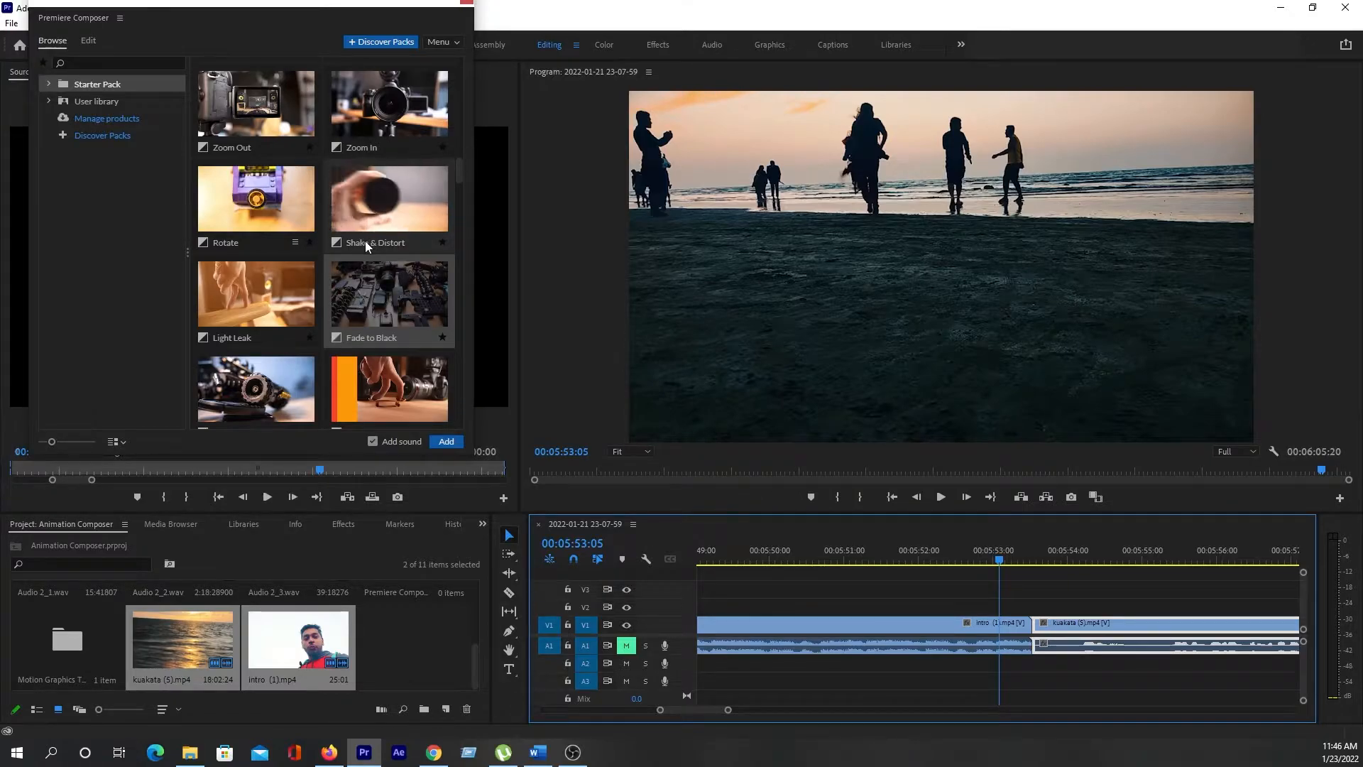
left_click_drag(377, 198, 1035, 608)
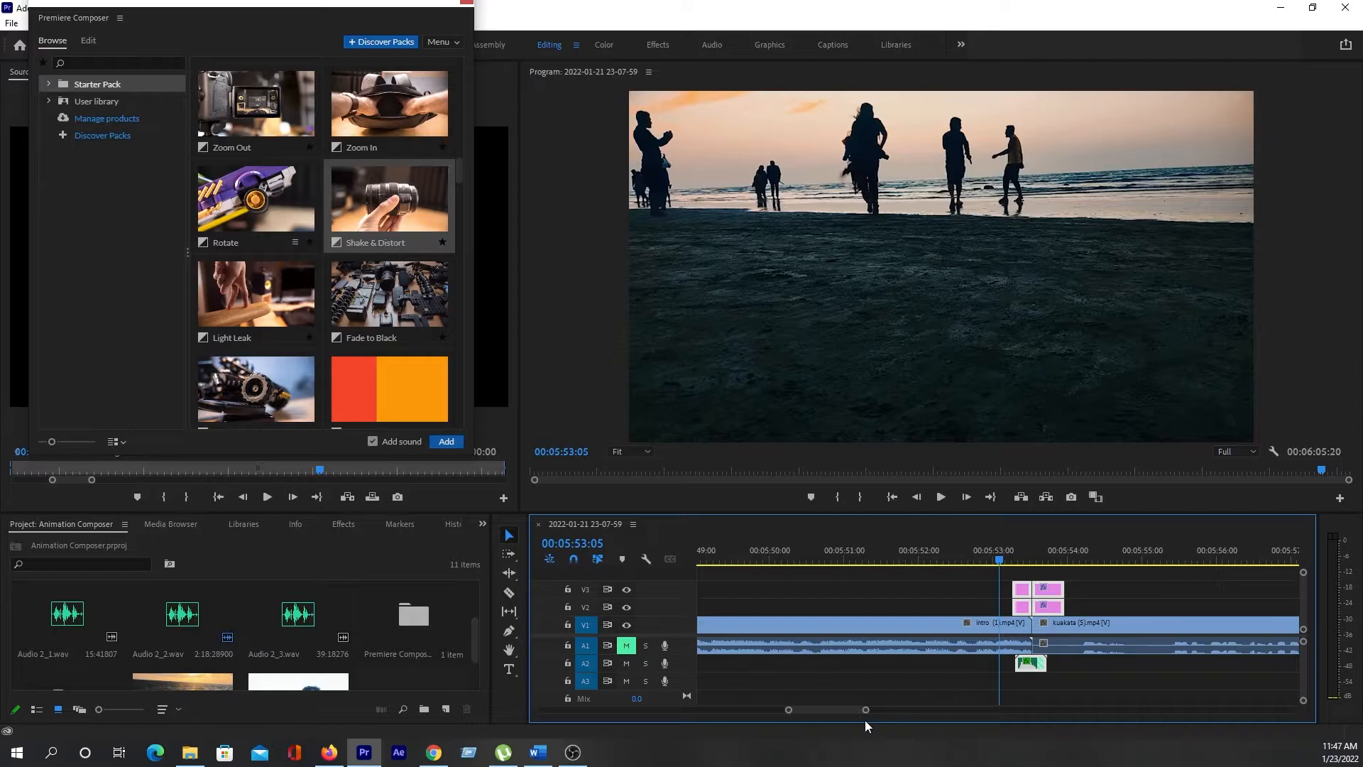
- Play back the Shake & Distort transition a few times from just before the cut
mouse_move(866, 710)
left_mouse_down()
mouse_move(833, 711)
mouse_move(852, 710)
left_mouse_up()
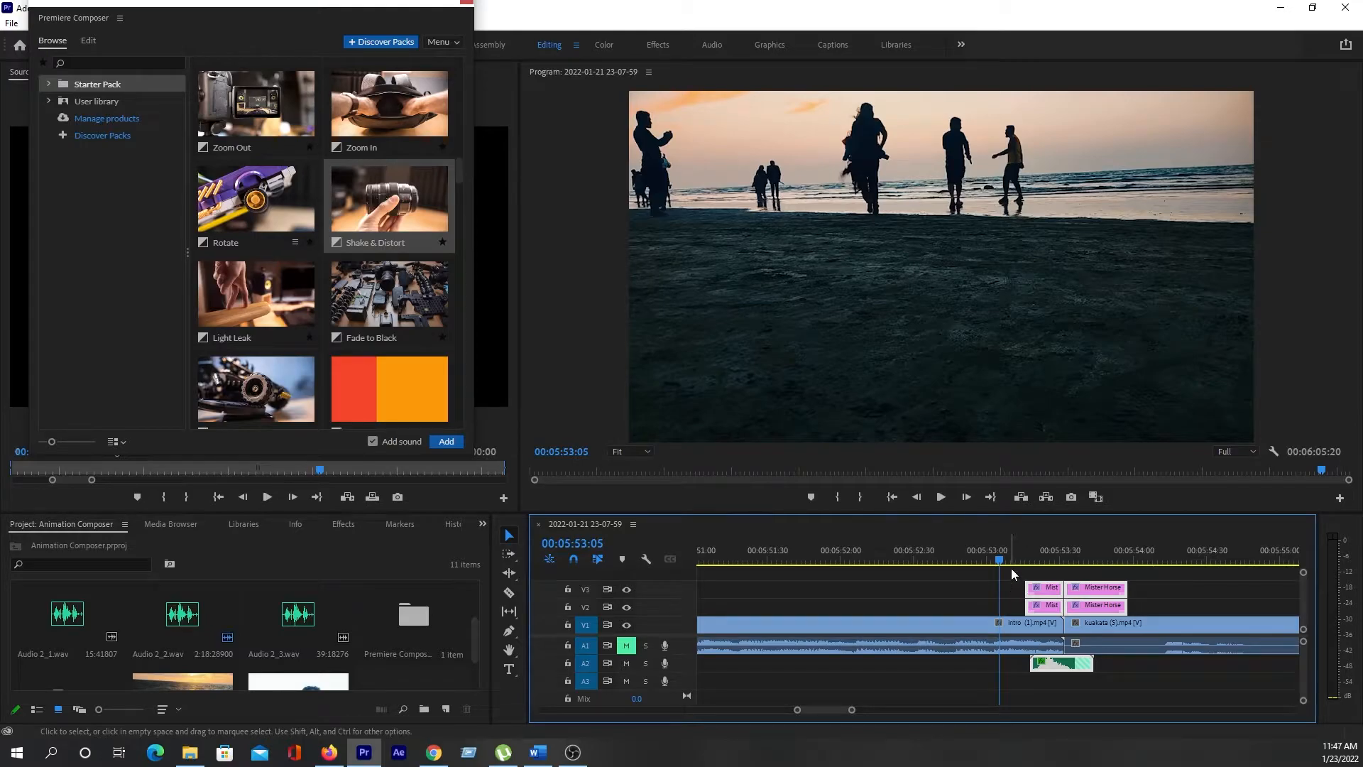
key("space")
key("space")
left_click(965, 555)
key("space")
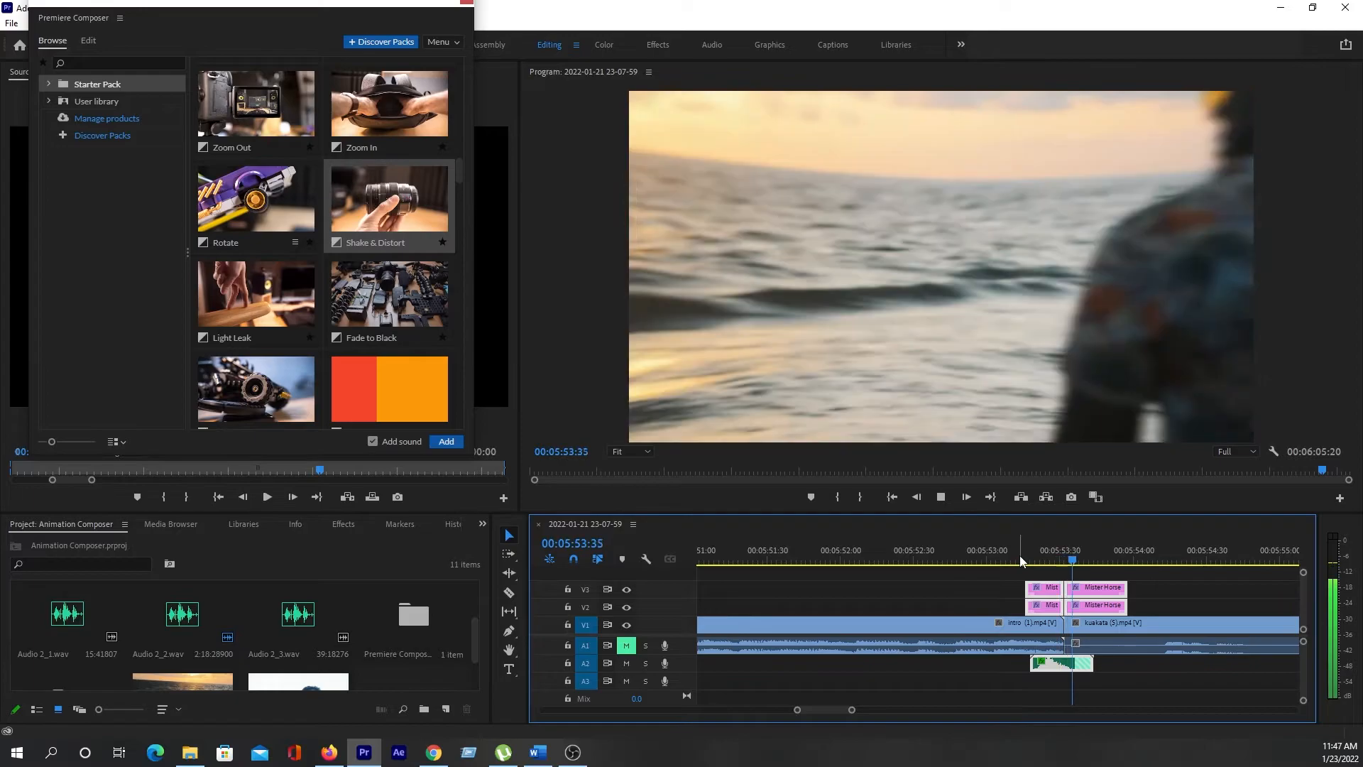
key("space")
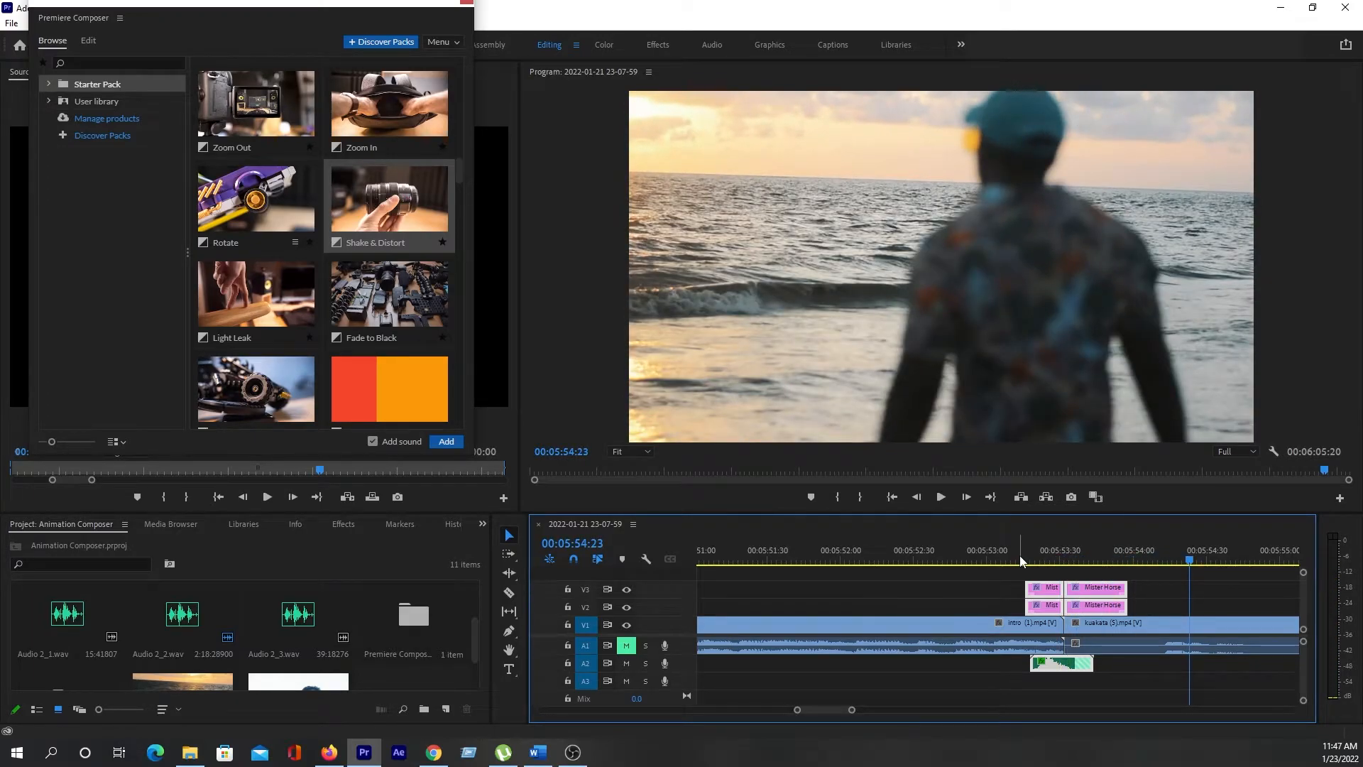
left_click(989, 555)
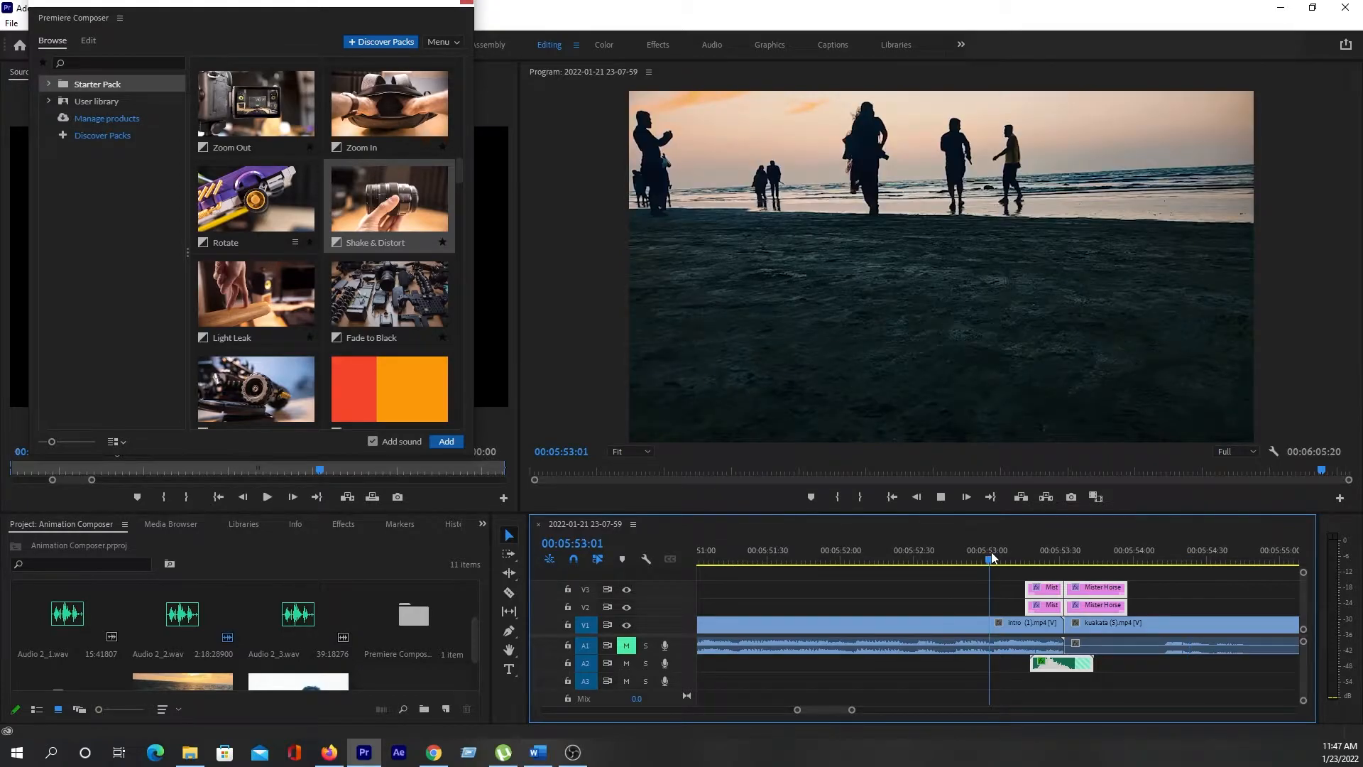
key("space")
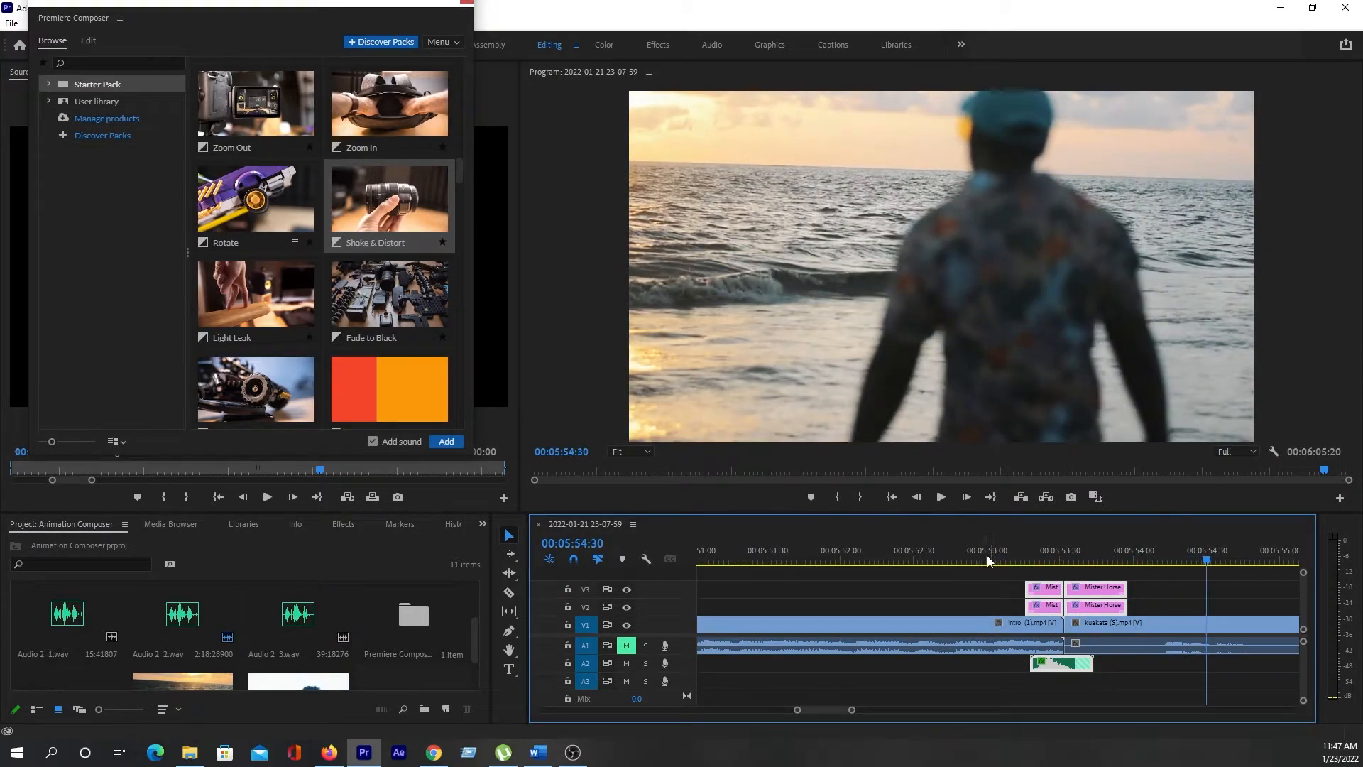
- Find the Facebook - Lower Third item in the Starter Pack and place it on track V2 right after the transition, at about 00:05:54:00
scroll(343, 323, "down", 1)
scroll(343, 322, "down", 4)
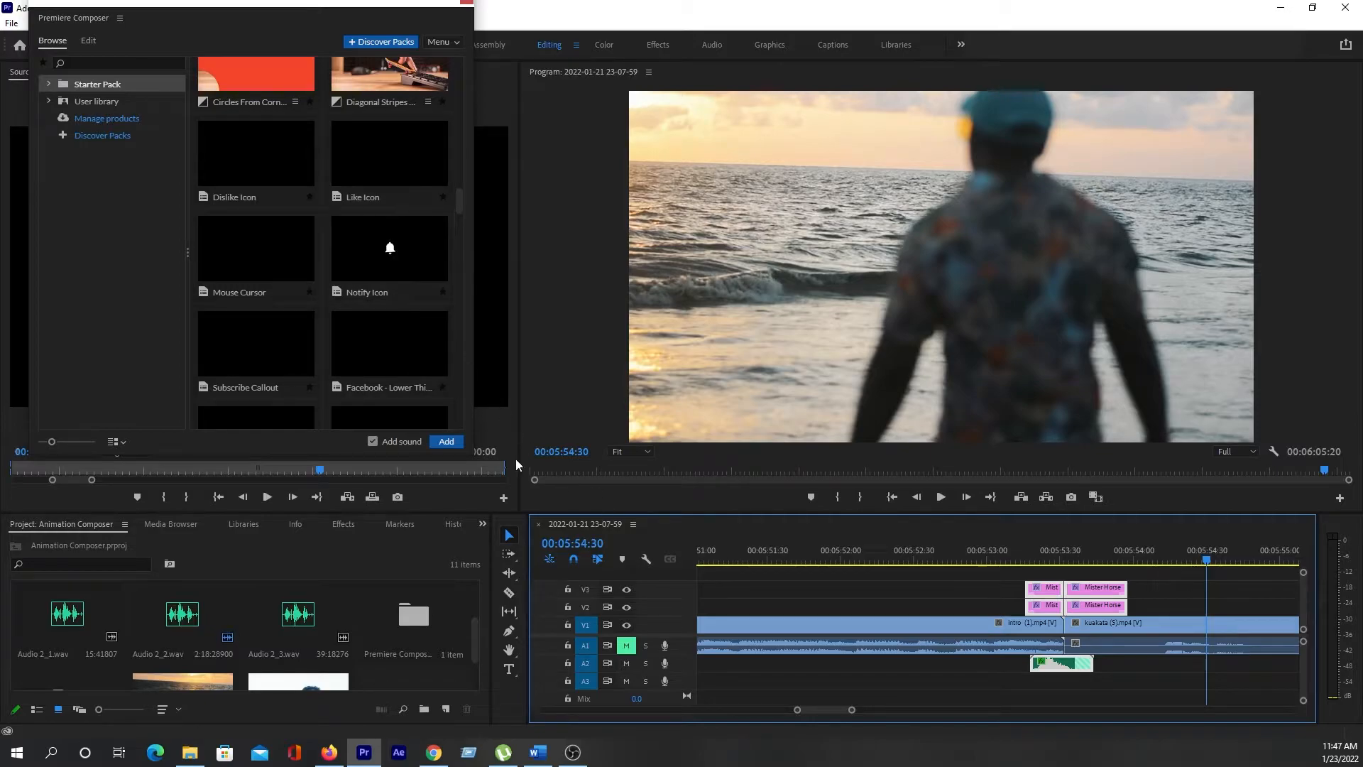
scroll(369, 298, "down", 2)
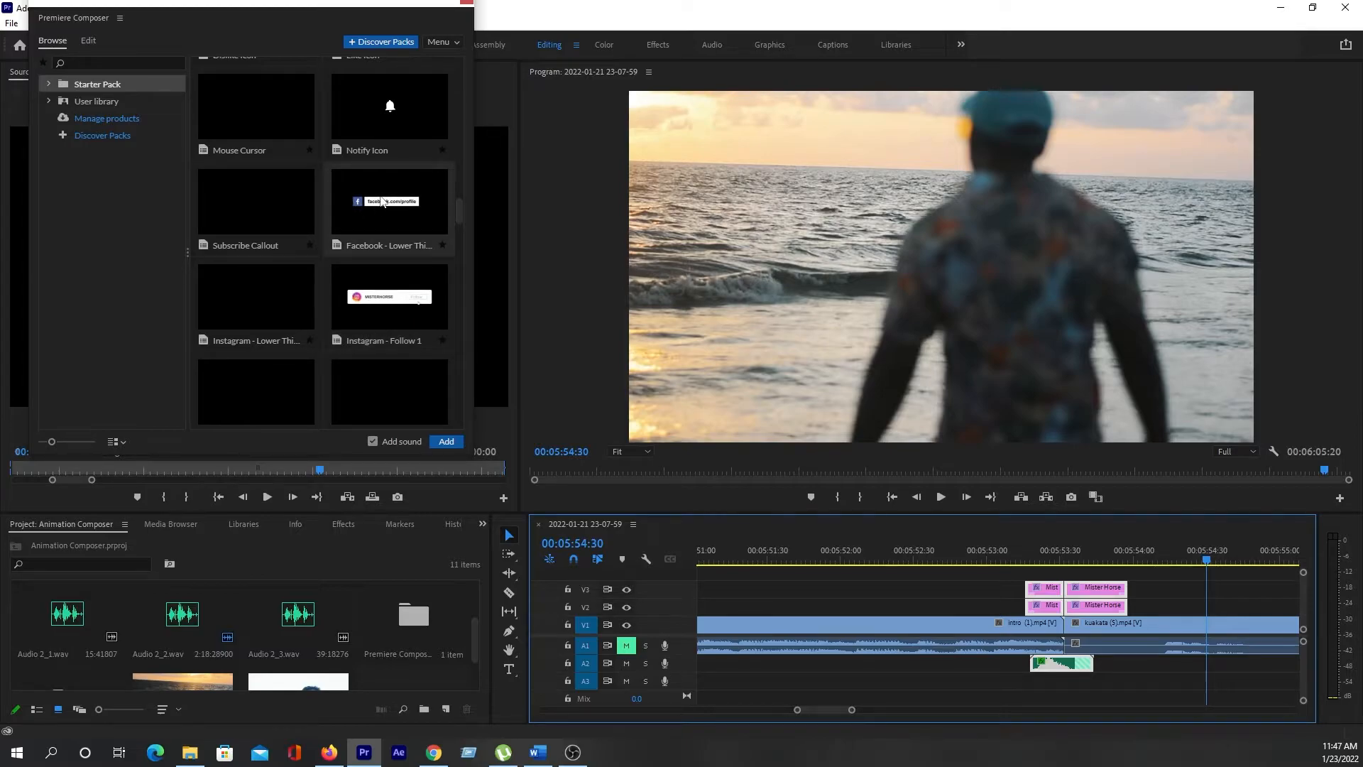
left_click_drag(386, 209, 1142, 609)
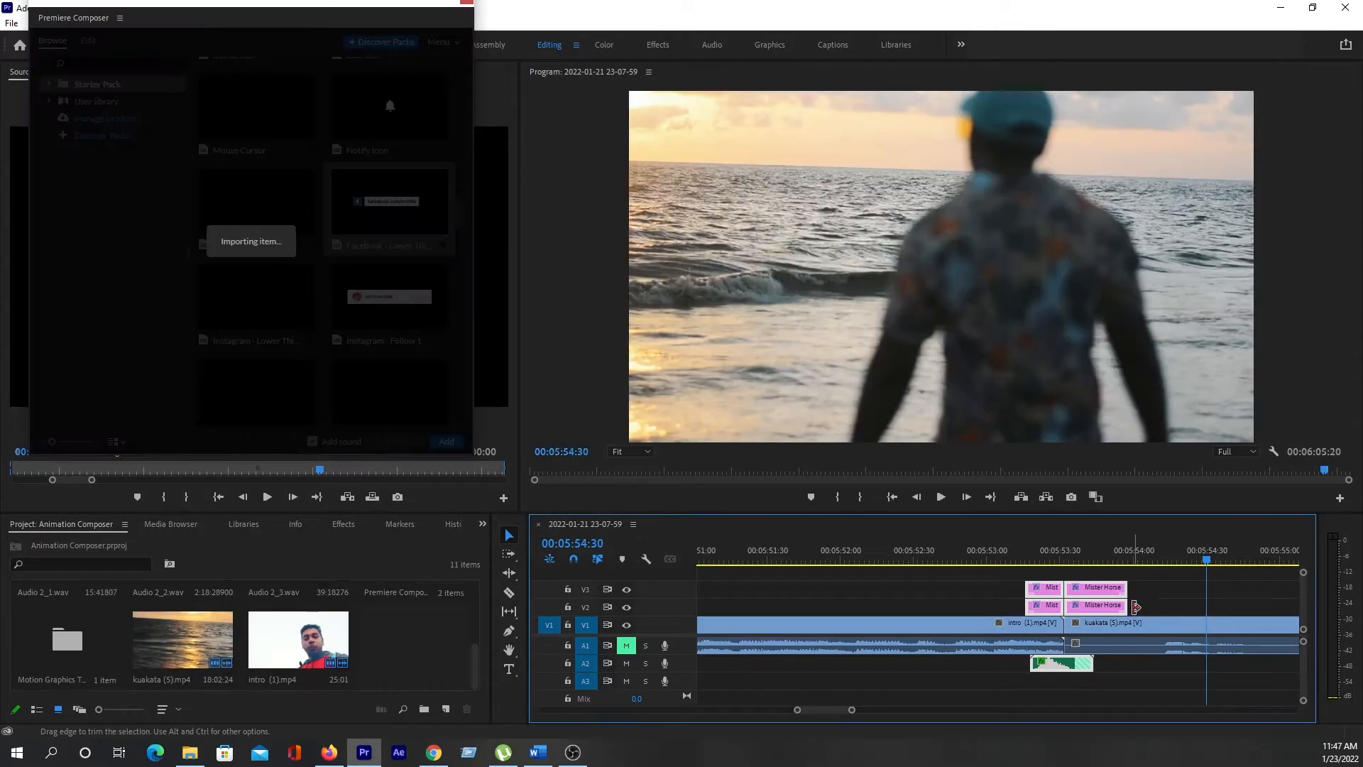
left_click_drag(851, 711, 860, 711)
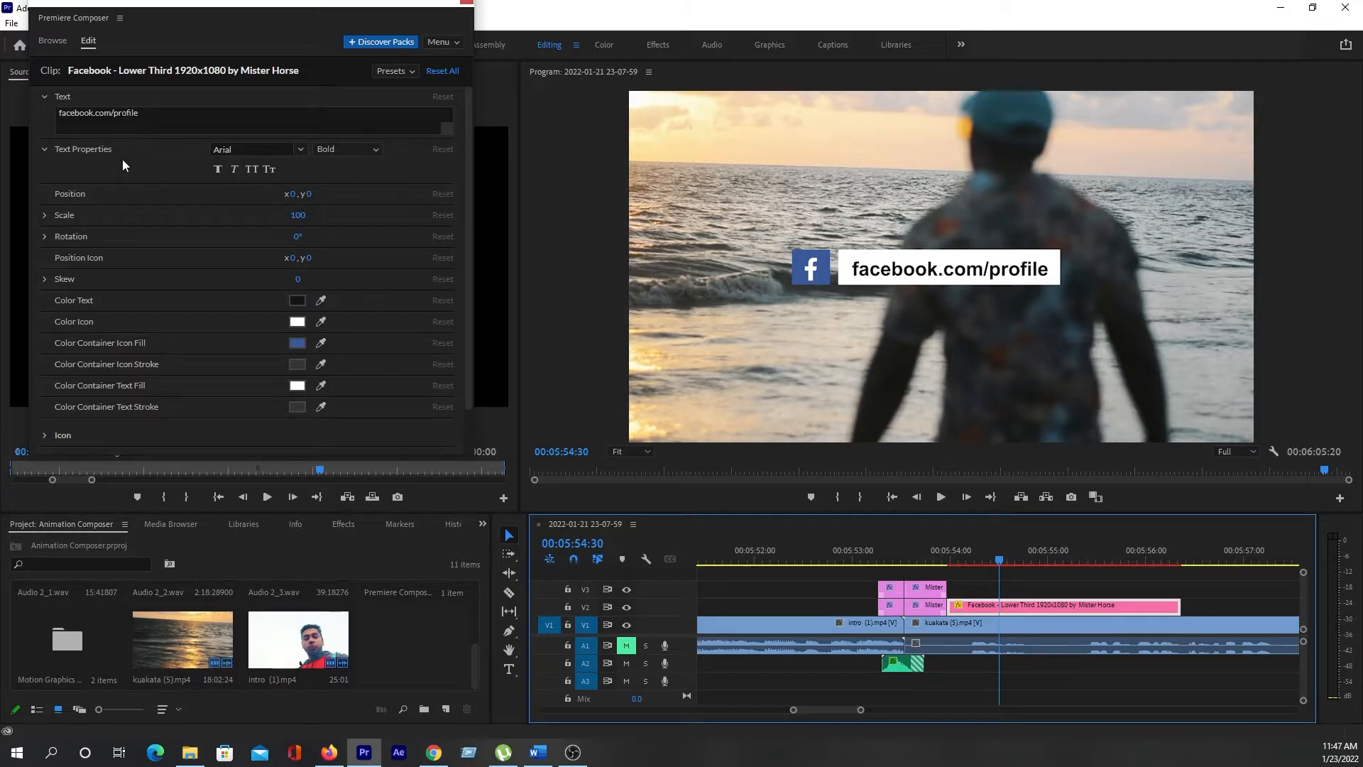
- Change the lower third's text to "facebook.com/naimvfx"
left_click(163, 119)
left_click_drag(163, 119, 115, 115)
type("na")
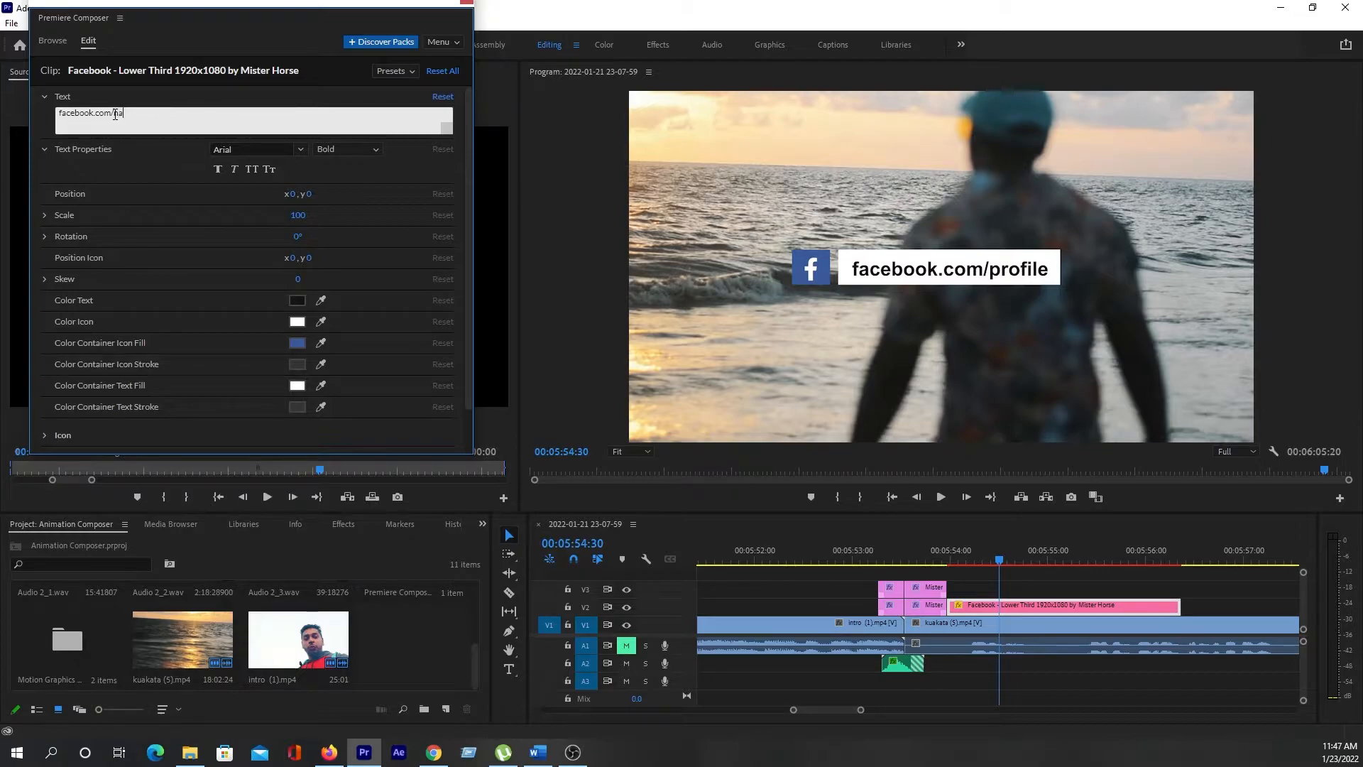
type("imvfx")
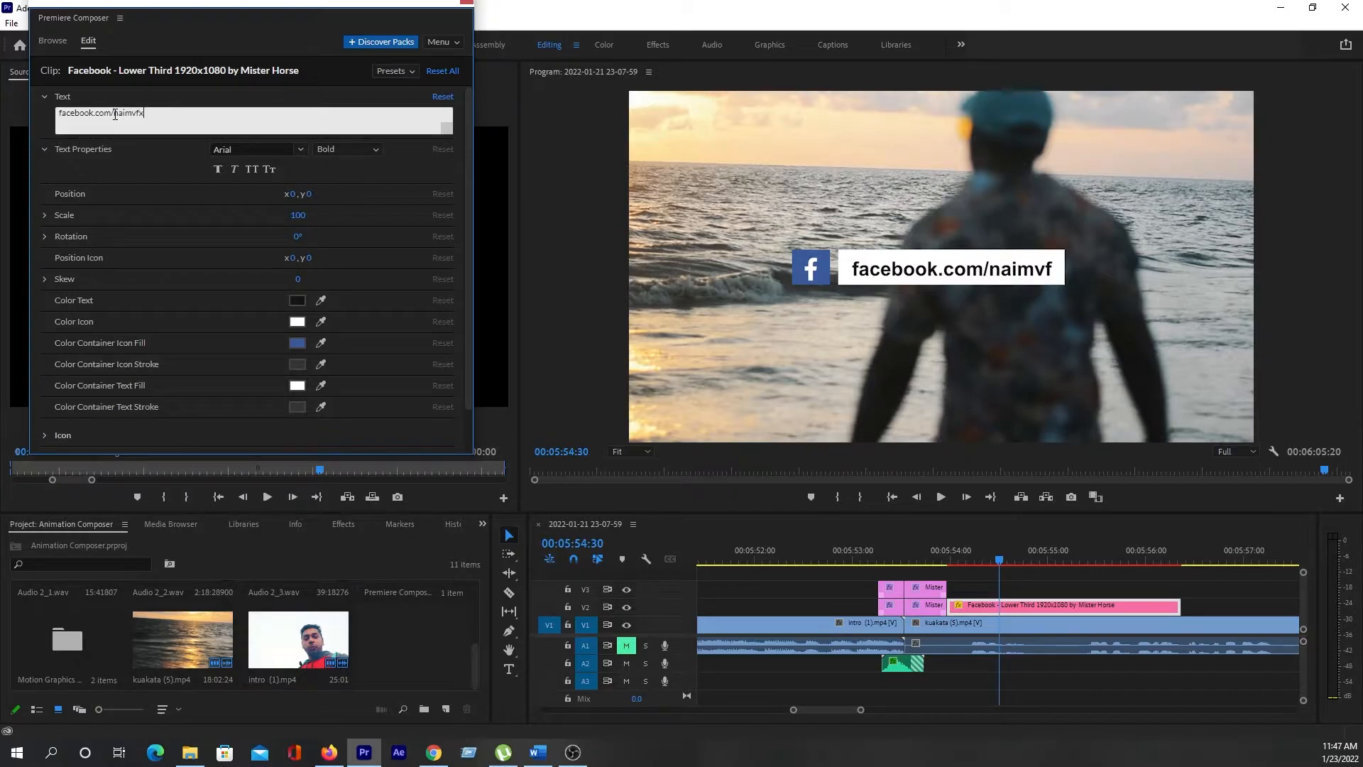
- Set the lower third's font to Berlin Sans FB and play it back from the start of its clip
left_click(248, 150)
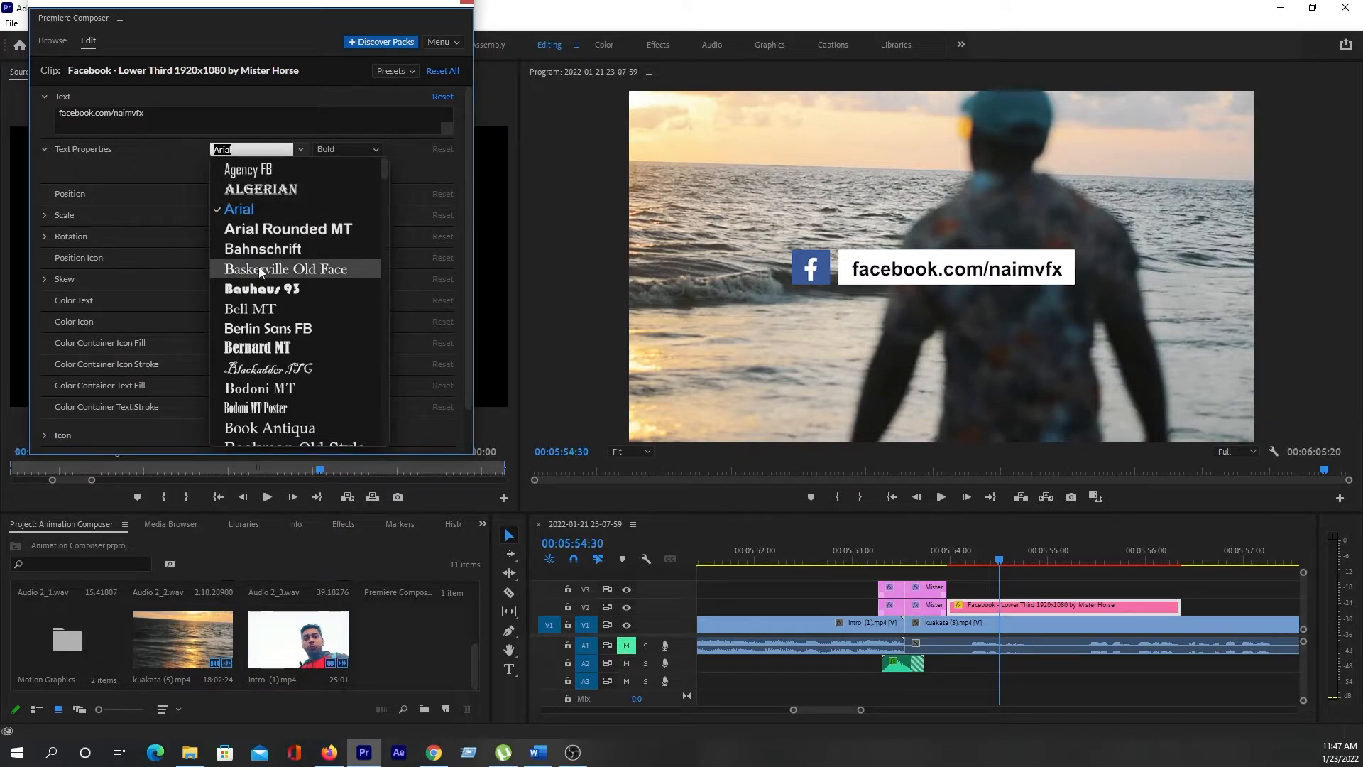
left_click(254, 329)
left_click(943, 554)
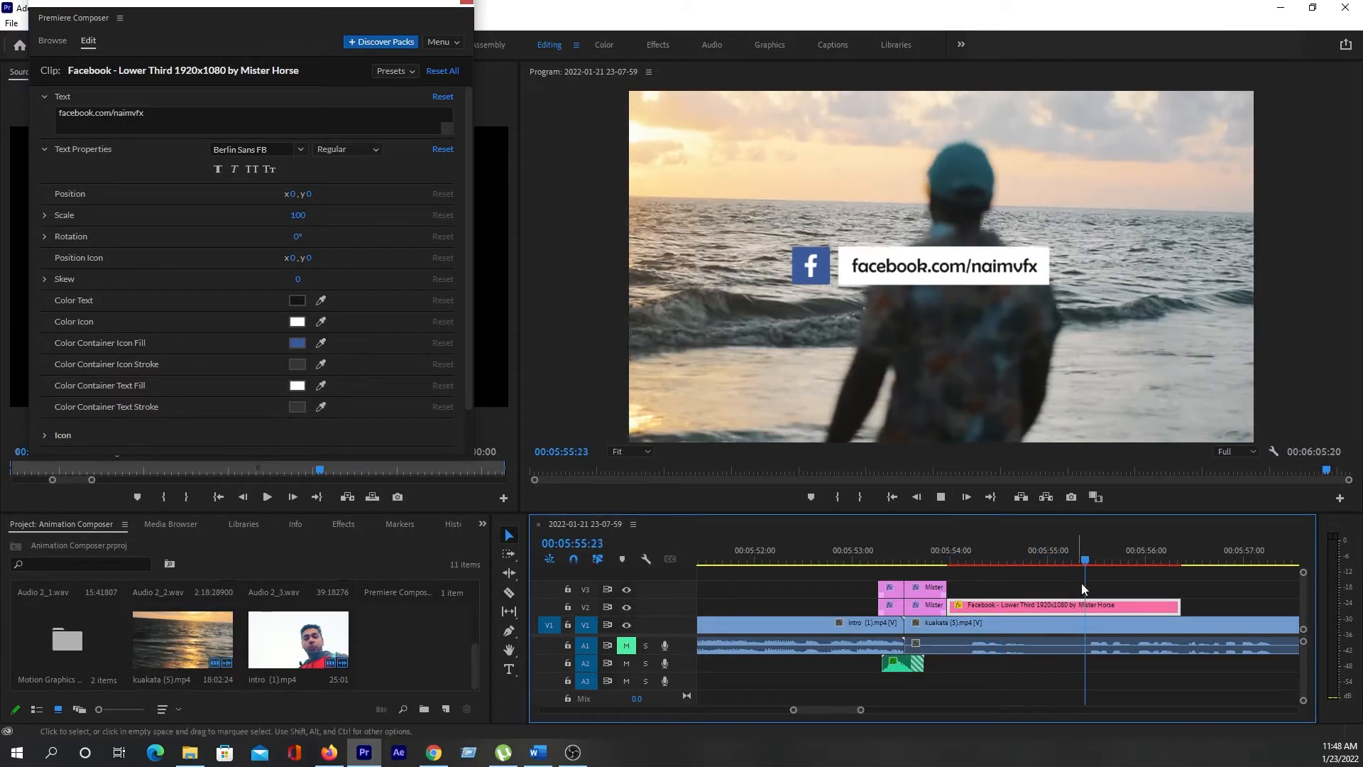
- Move the Facebook lower third to position x -327, y 330, checking it at the 00:05:55:24 frame
left_click(1076, 561)
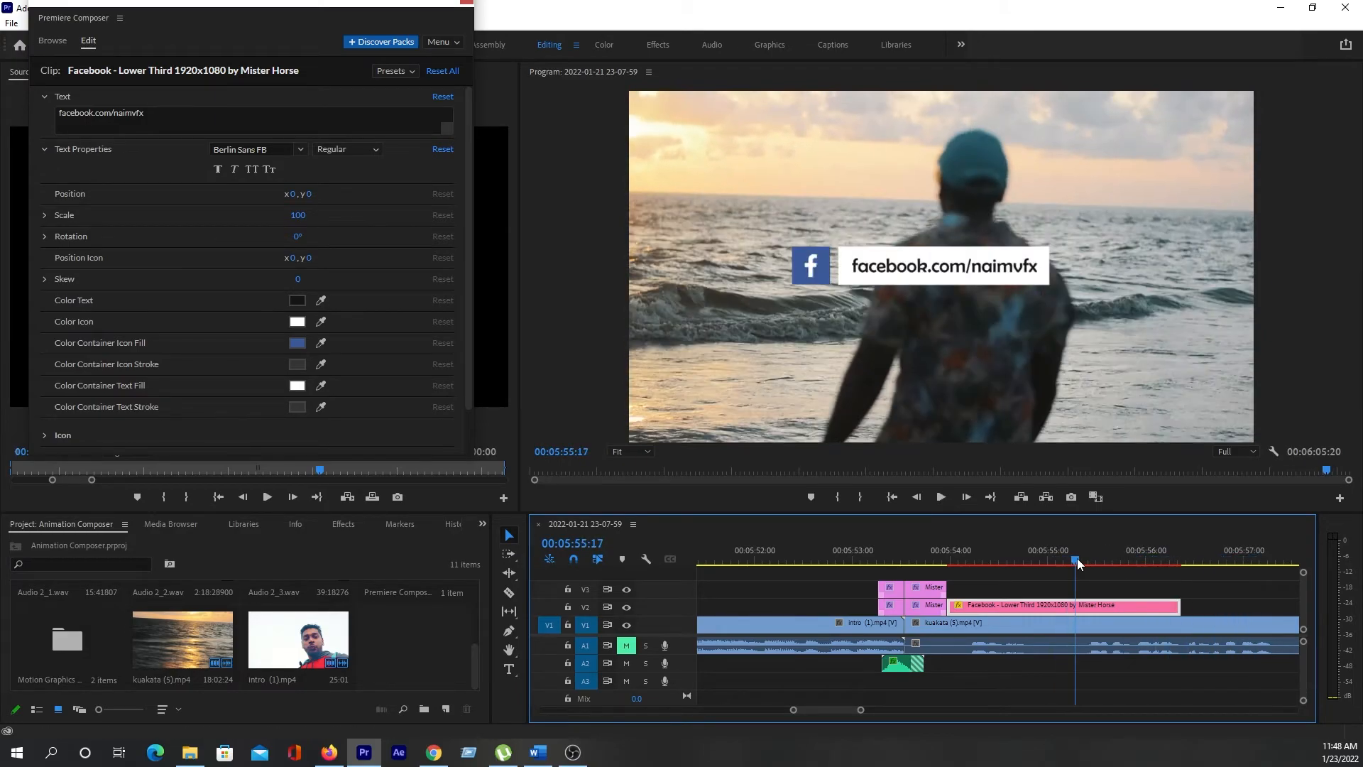
left_click_drag(1077, 563, 1086, 563)
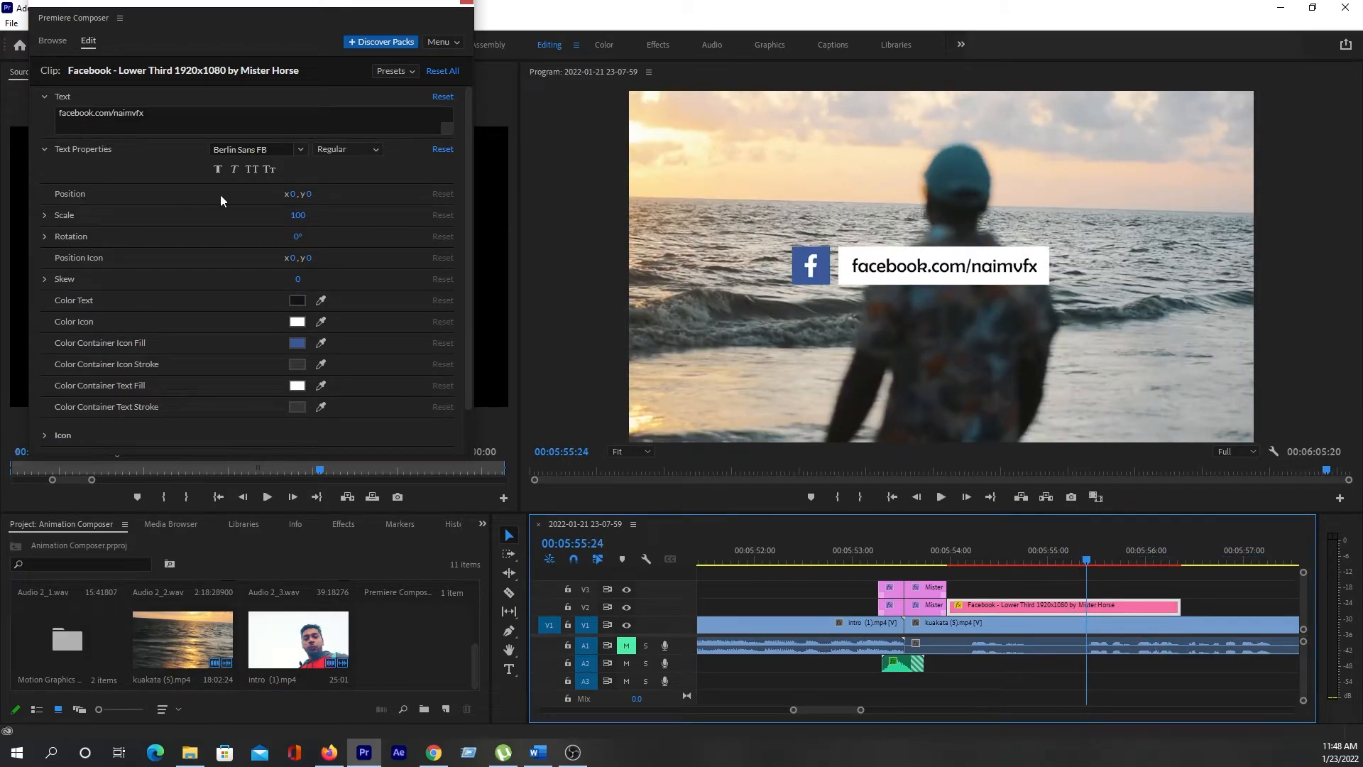
left_click_drag(308, 194, 533, 213)
left_click_drag(293, 200, 86, 222)
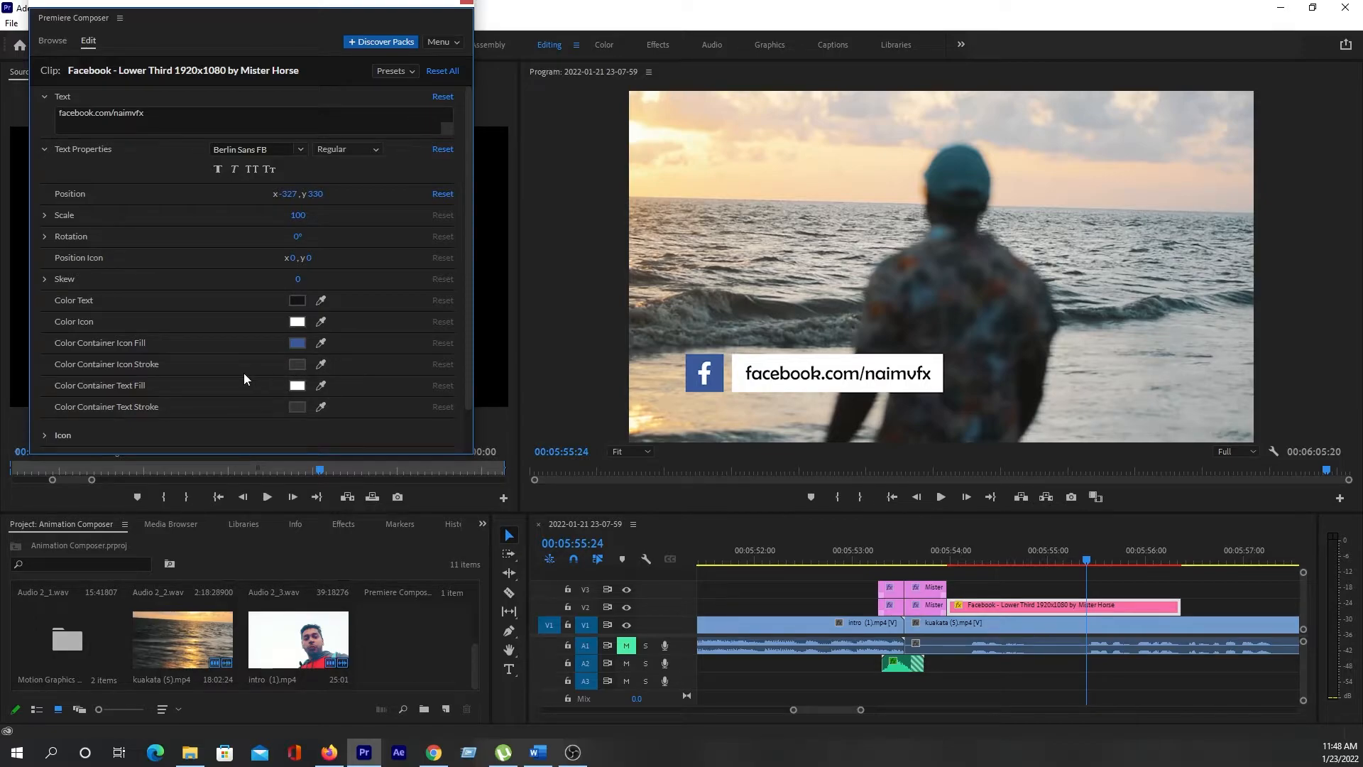
- Browse the remaining Starter Pack items in an enlarged Premiere Composer window, from the arrow and line shapes to the sound effects
left_click(53, 41)
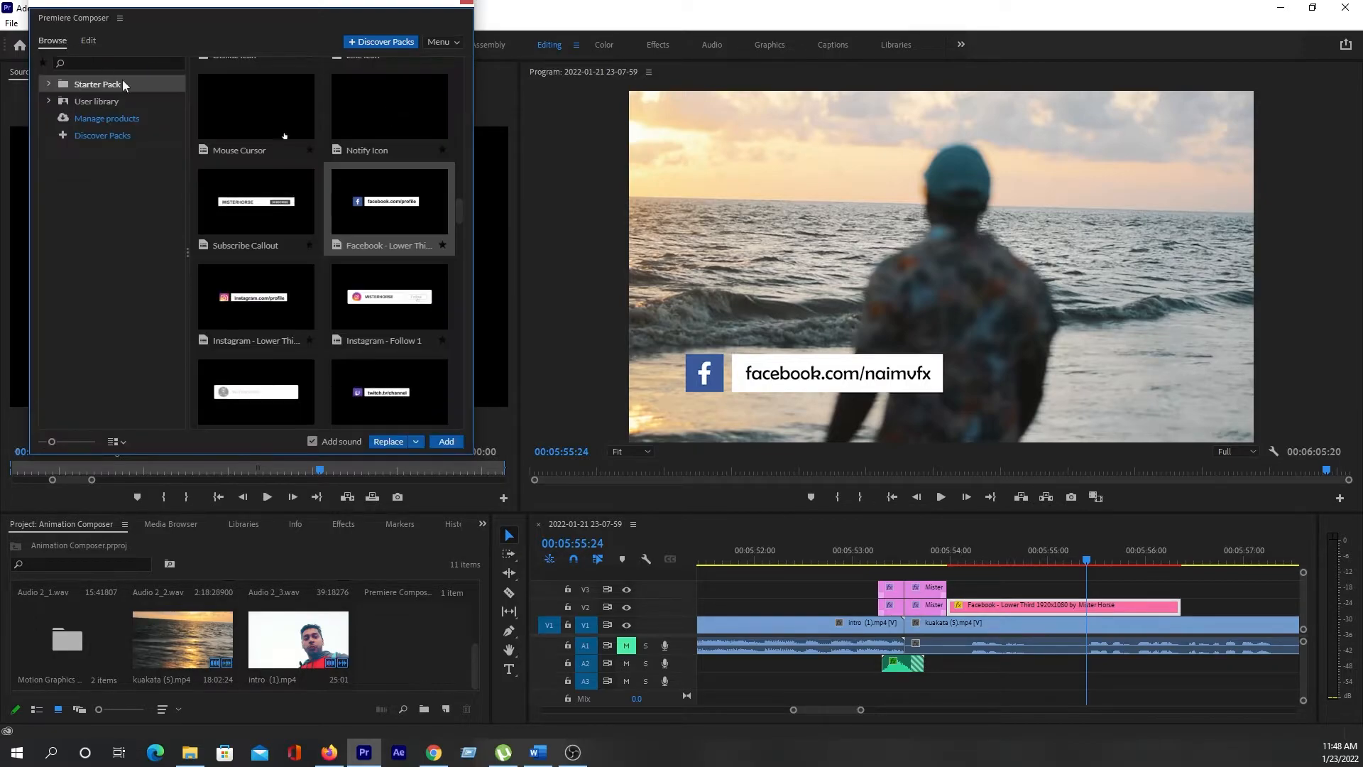
scroll(322, 232, "down", 15)
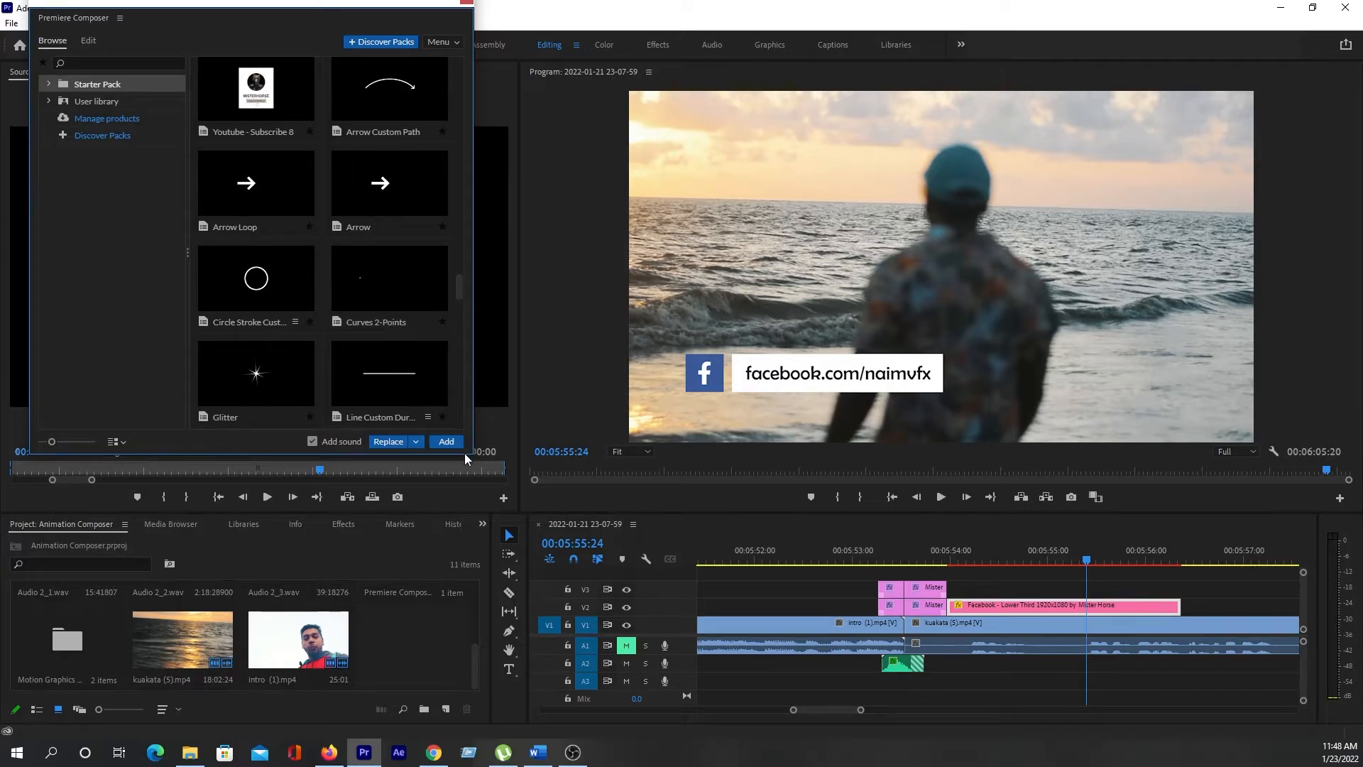
left_click_drag(473, 453, 727, 643)
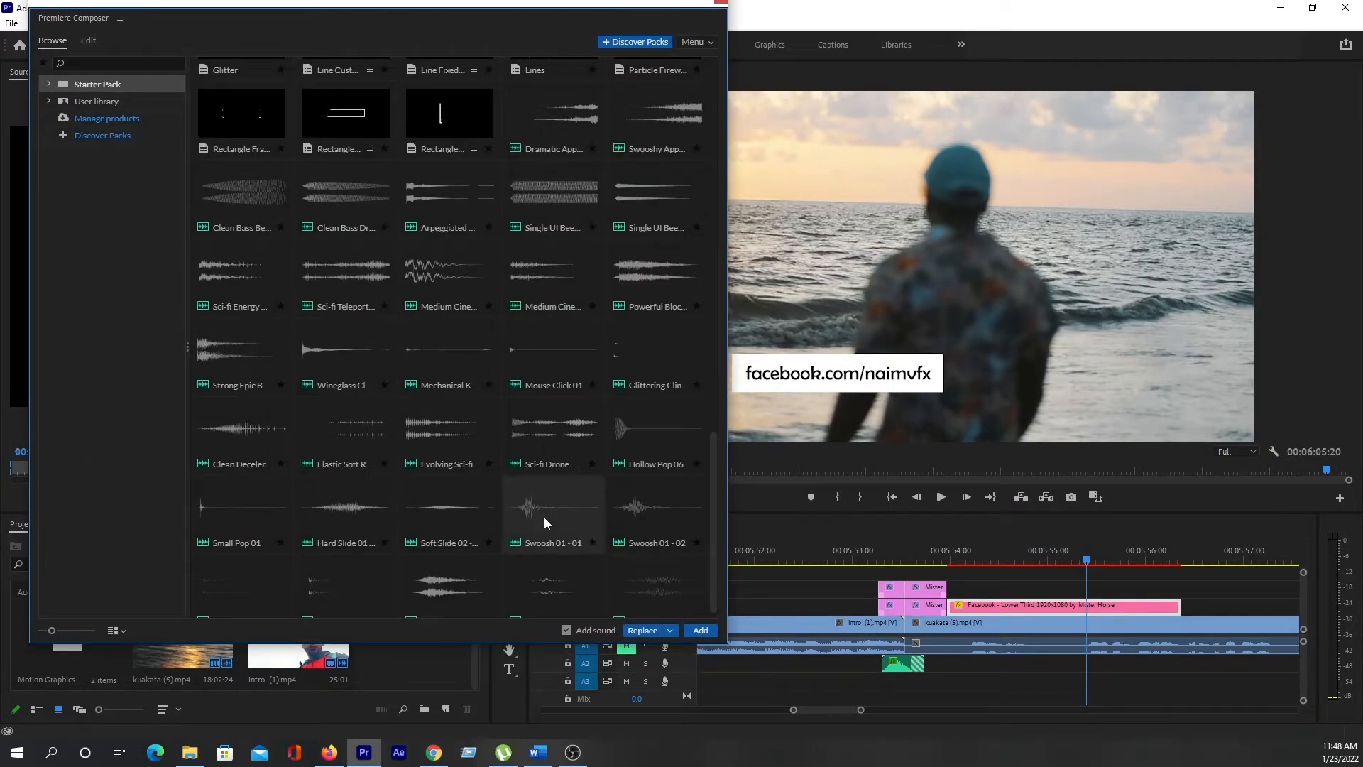
scroll(472, 377, "up", 1)
scroll(483, 305, "up", 1)
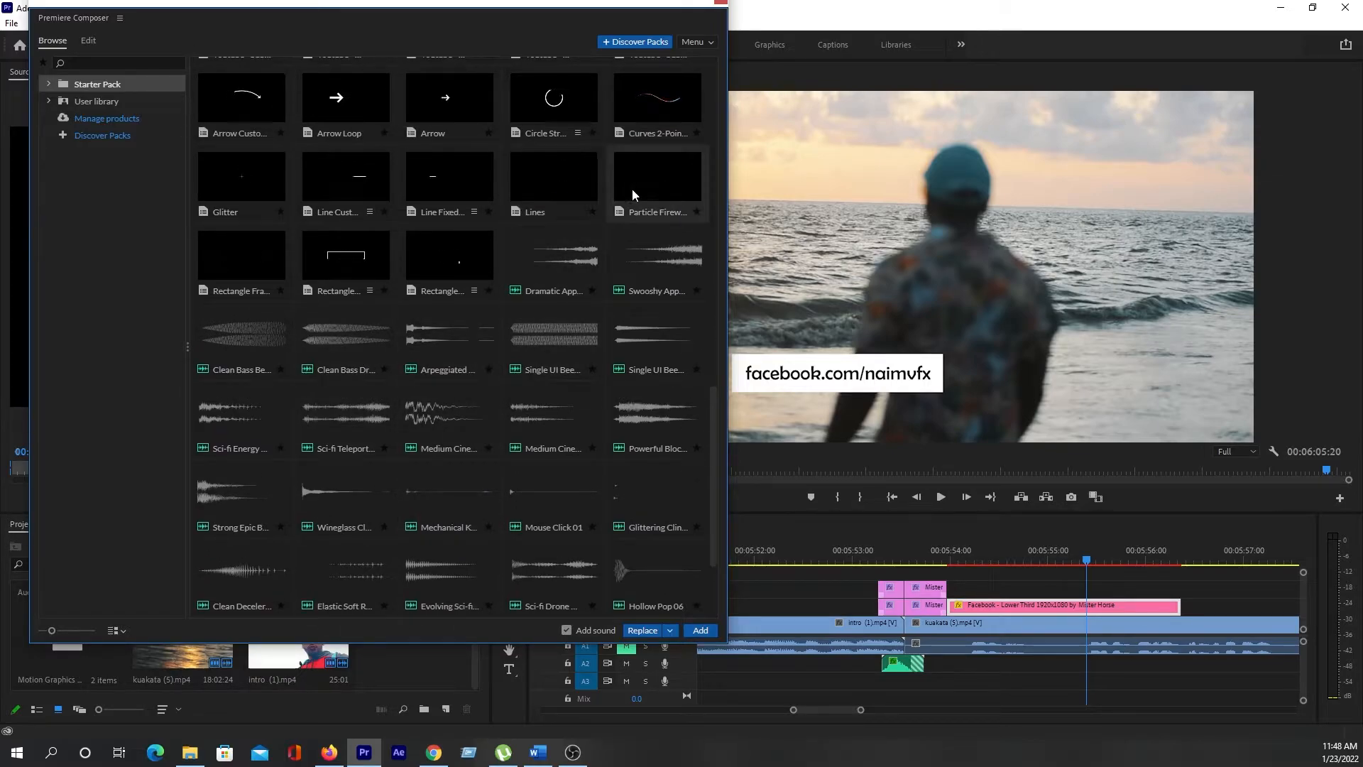
scroll(561, 390, "down", 2)
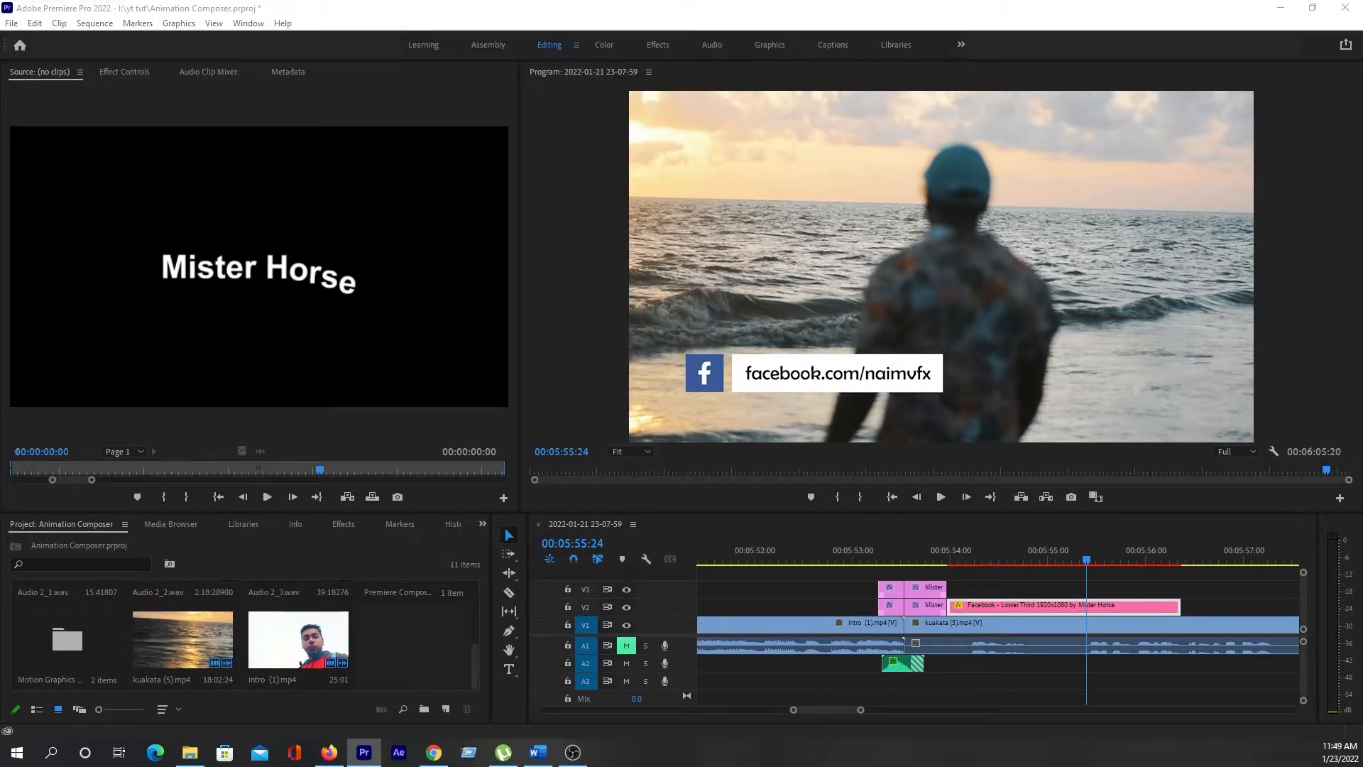
- Switch to After Effects and browse the Starter Presets in a widened Animation Composer 3 window
key("alt+Tab")
left_click(526, 545)
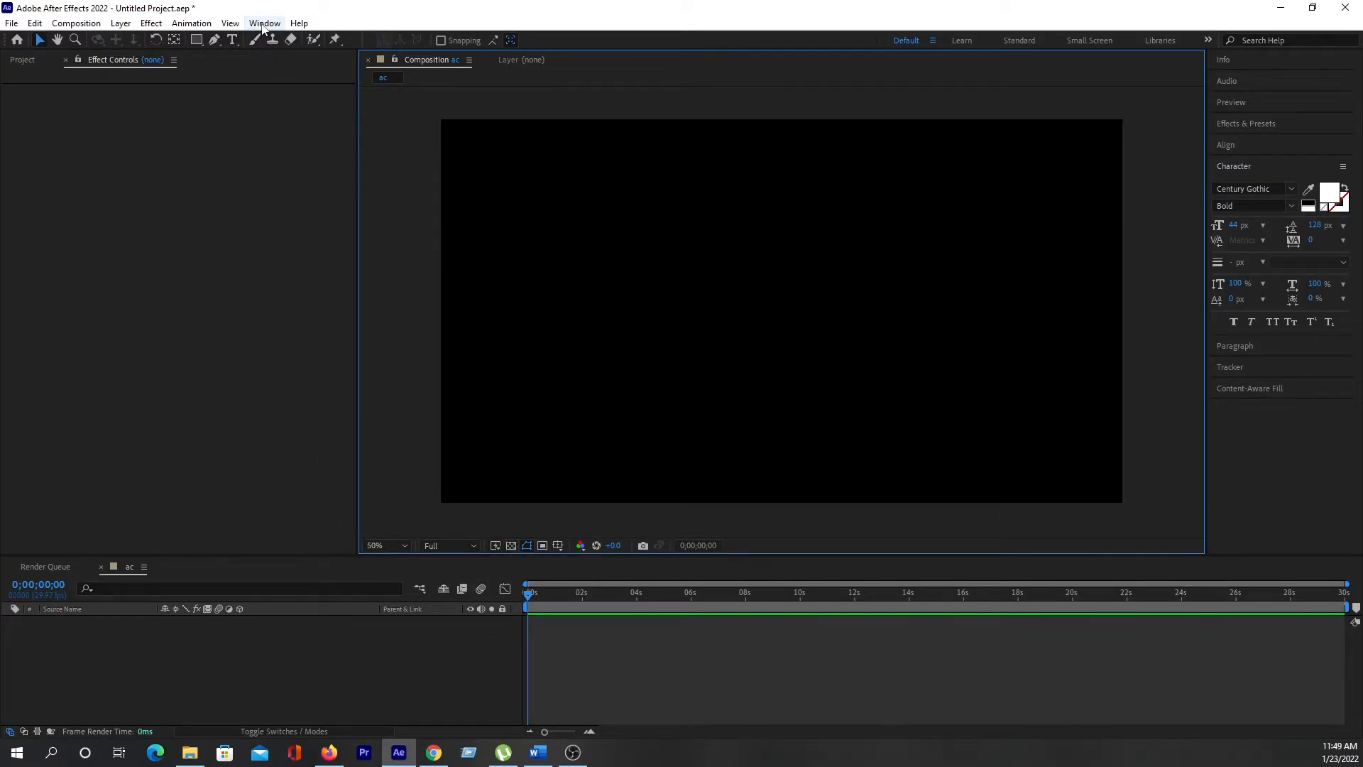
left_click(264, 22)
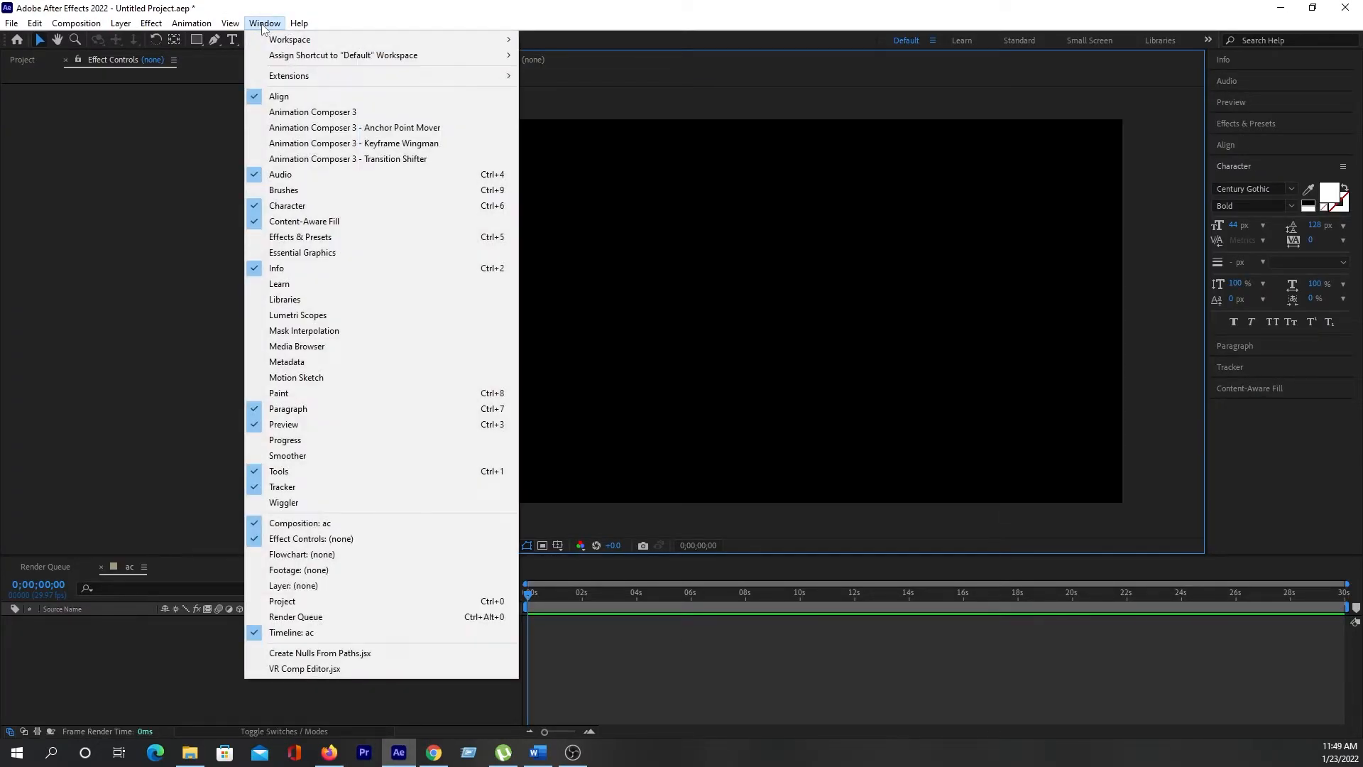
left_click(330, 114)
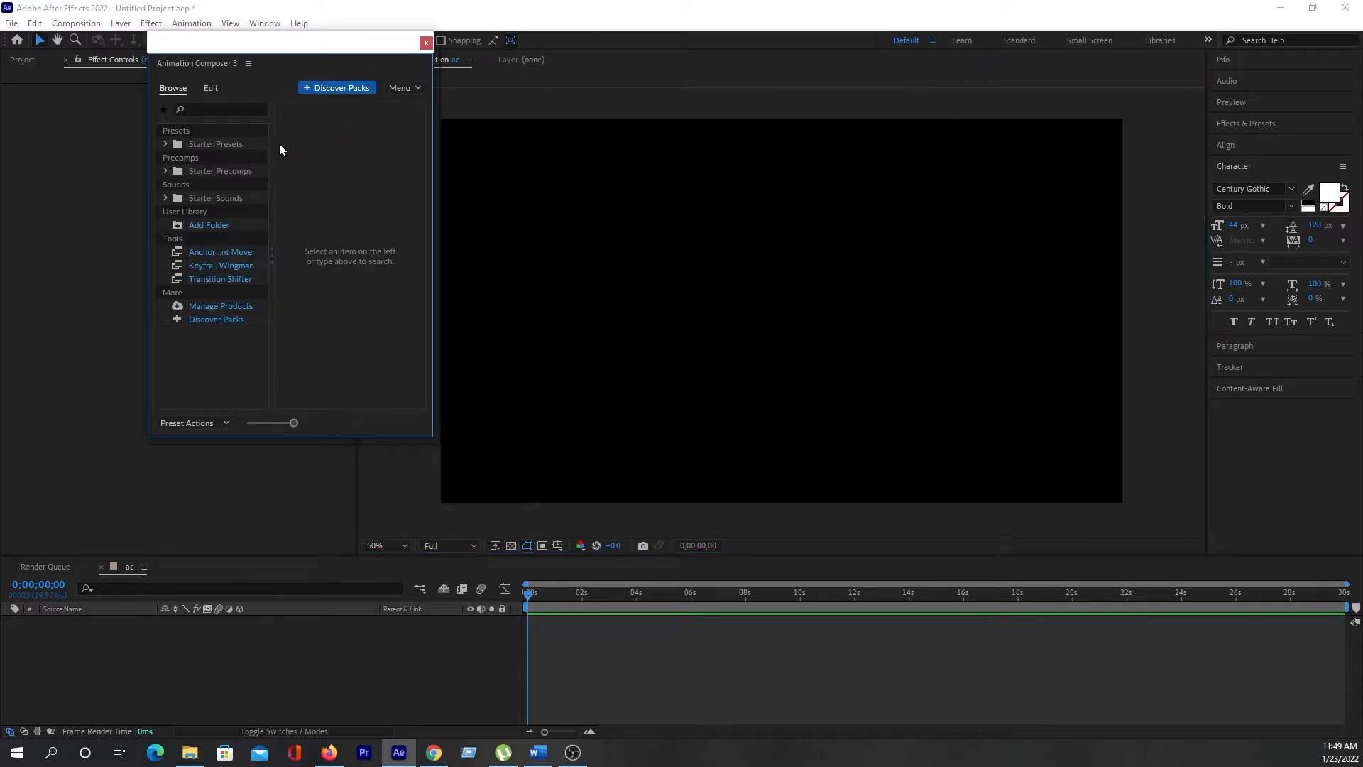
left_click_drag(435, 182, 480, 179)
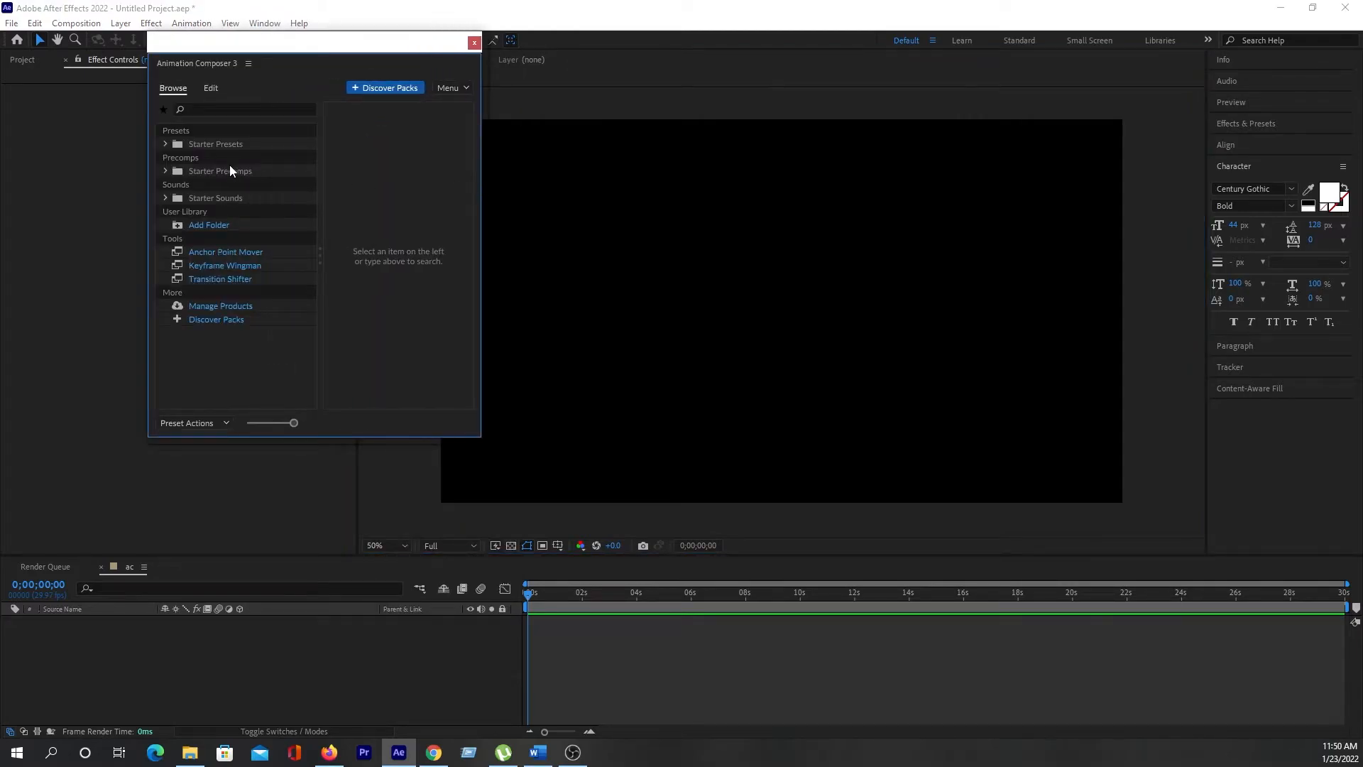
left_click(218, 147)
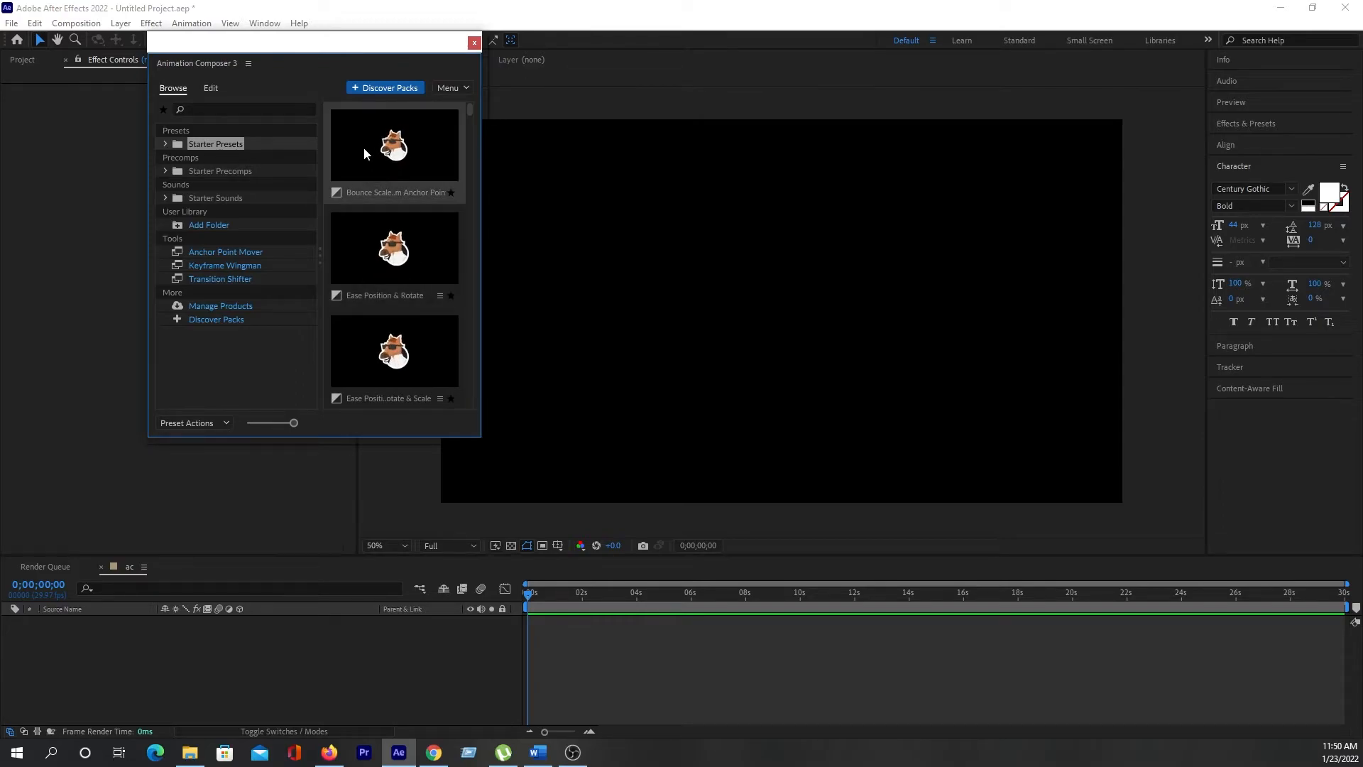
scroll(395, 245, "down", 2)
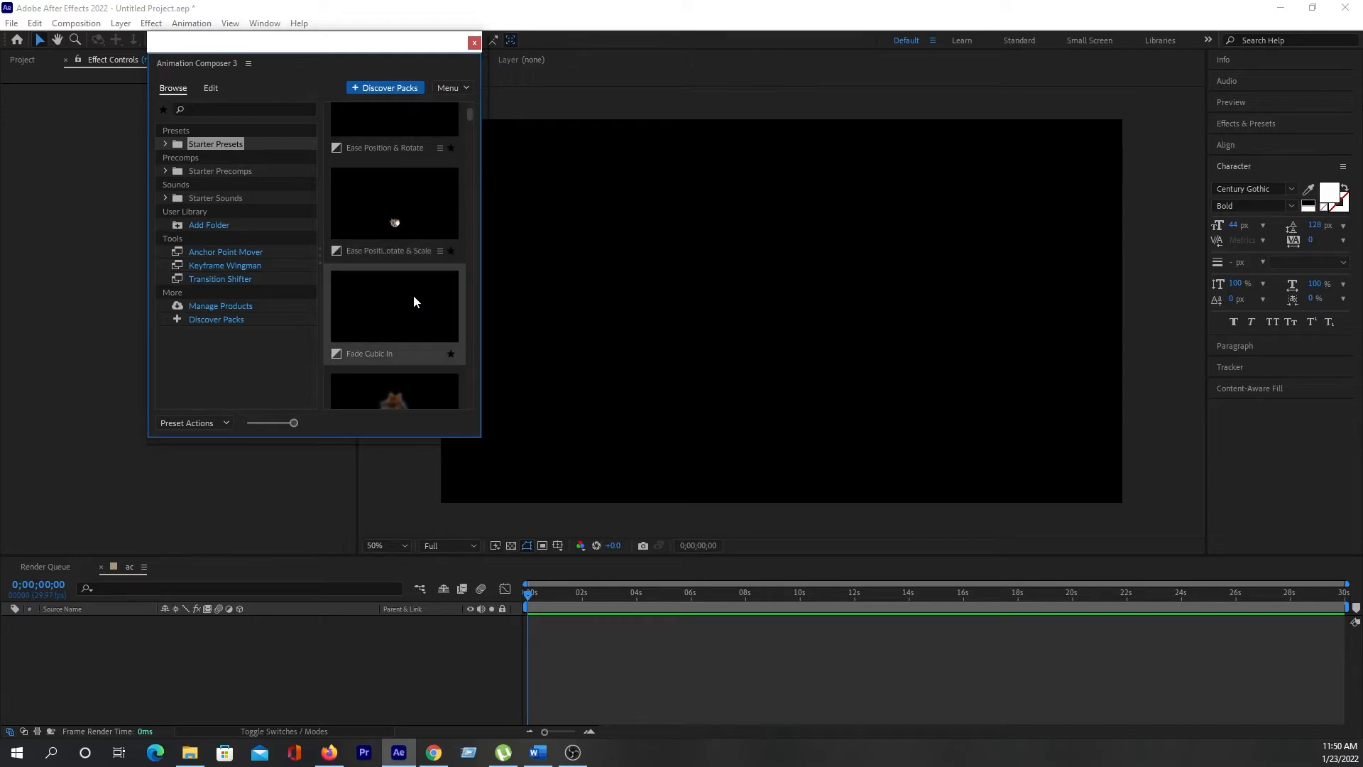
- Add fiverr.png to the ac composition and scale the layer down to 19%
left_click_drag(1, 469, 385, 695)
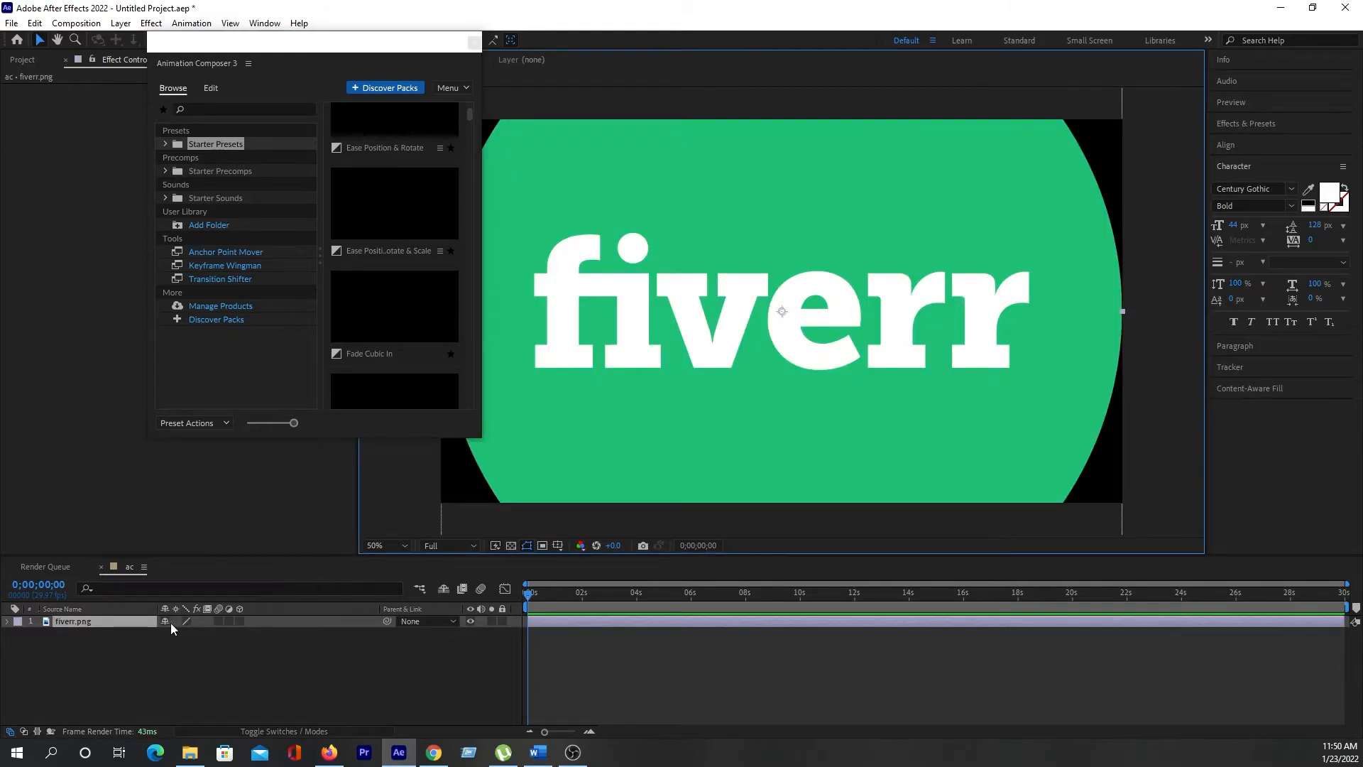
key("s")
left_click_drag(174, 633, 130, 644)
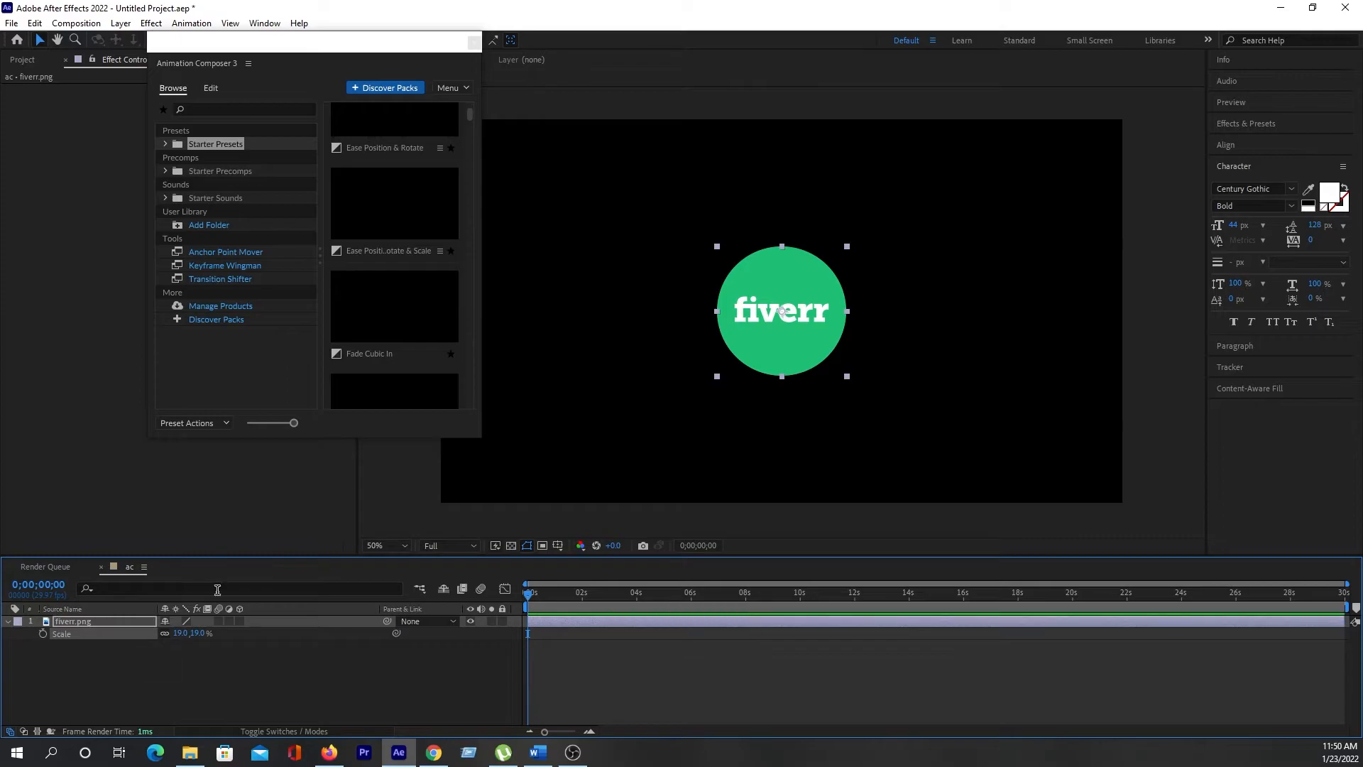
- Select the fiverr.png layer and the Bounce Scale From Anchor Point starter preset, and enlarge the Animation Composer window
scroll(382, 245, "up", 2)
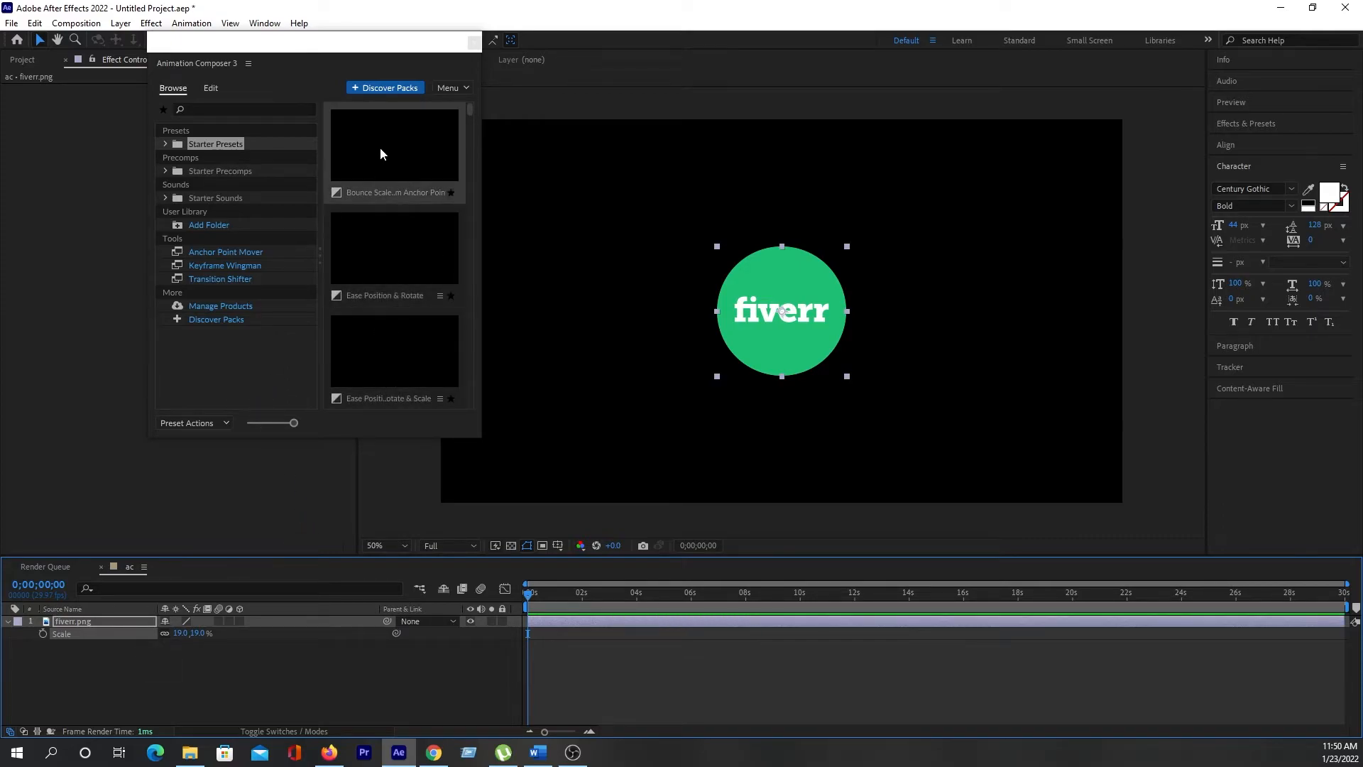
left_click(212, 150)
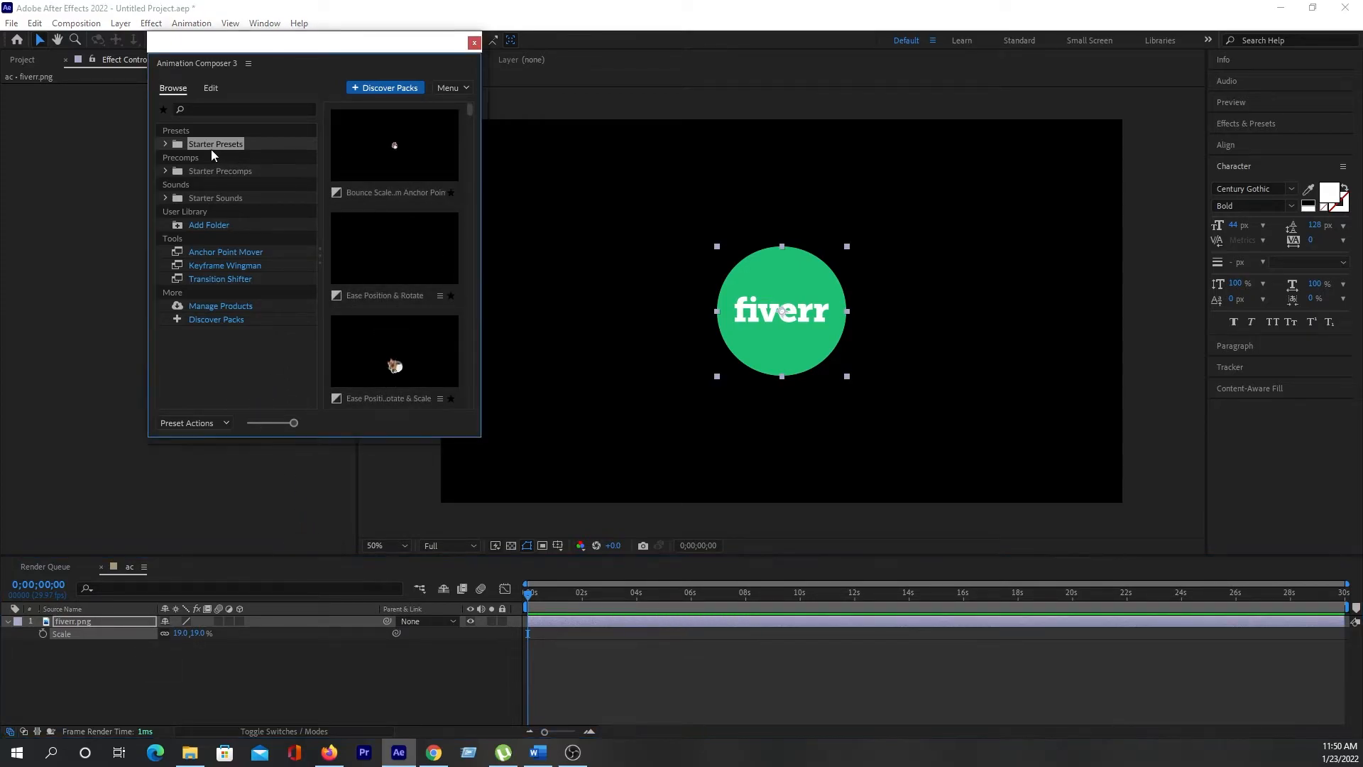
left_click(111, 621)
left_click(331, 202)
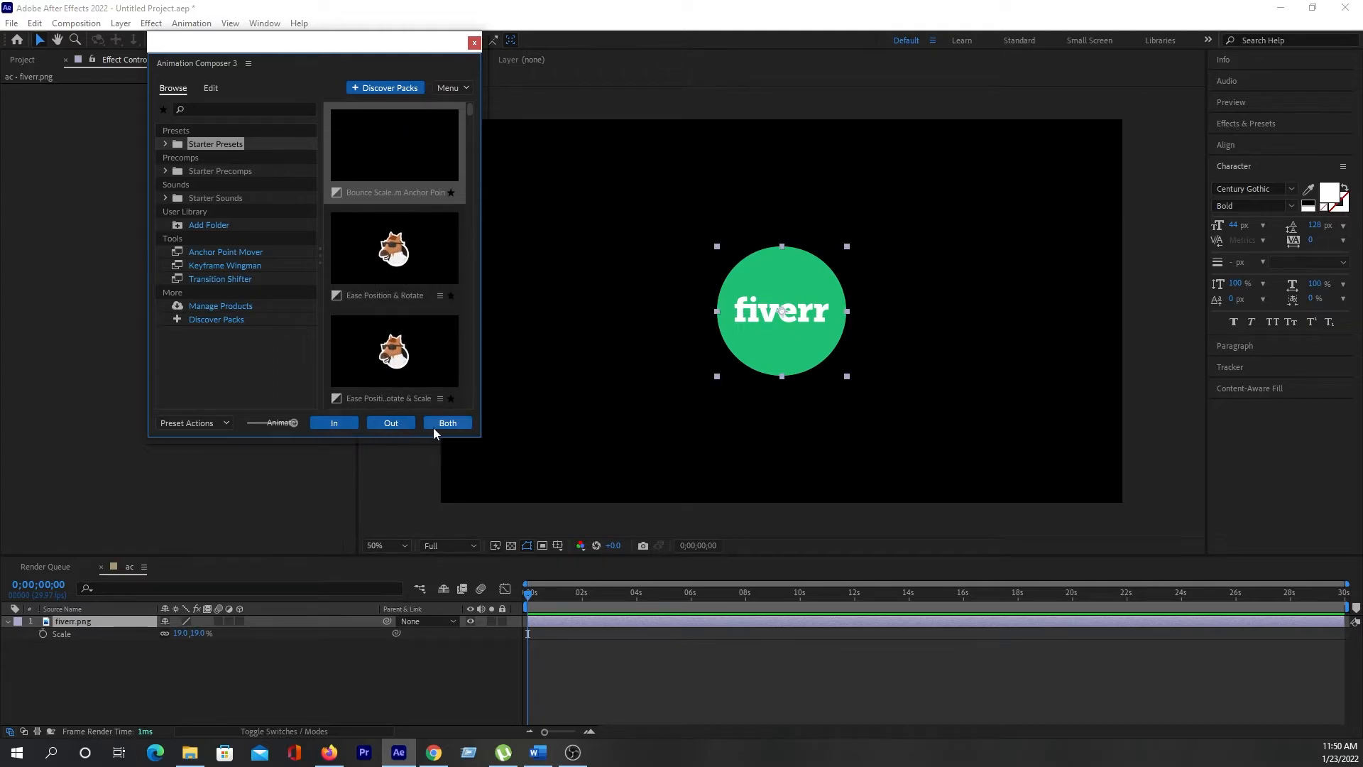
left_click_drag(425, 436, 422, 517)
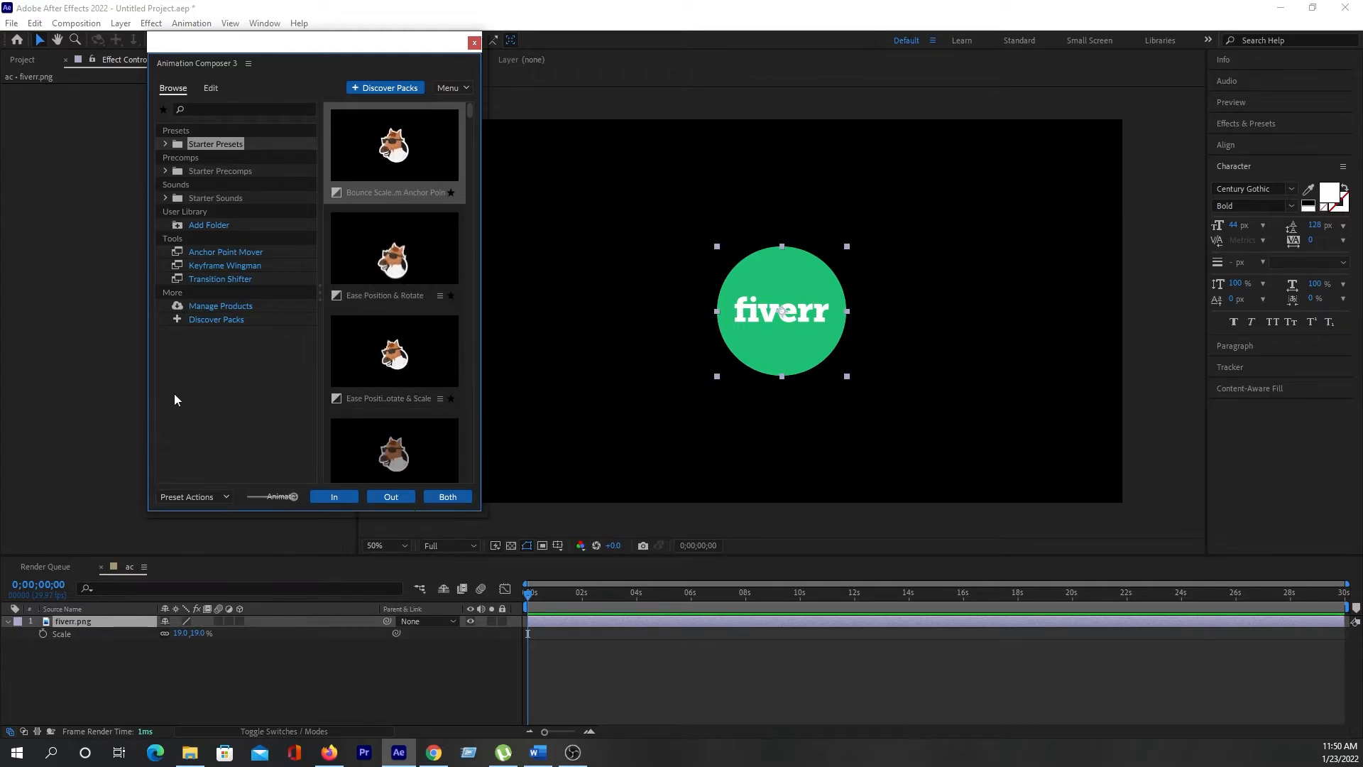
left_click_drag(144, 390, 13, 370)
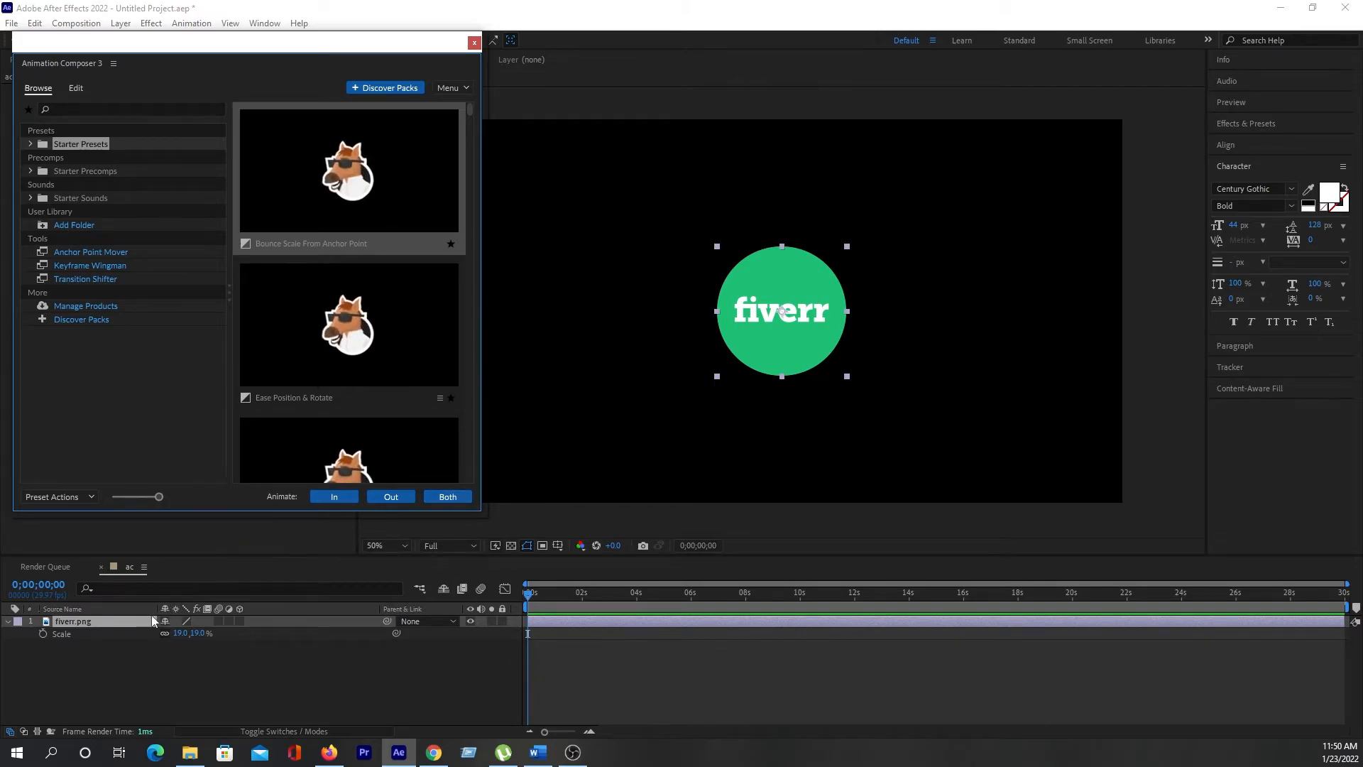
- Try Bounce Scale From Anchor Point as the In animation on fiverr.png, play it from the start, and undo it
left_click(330, 498)
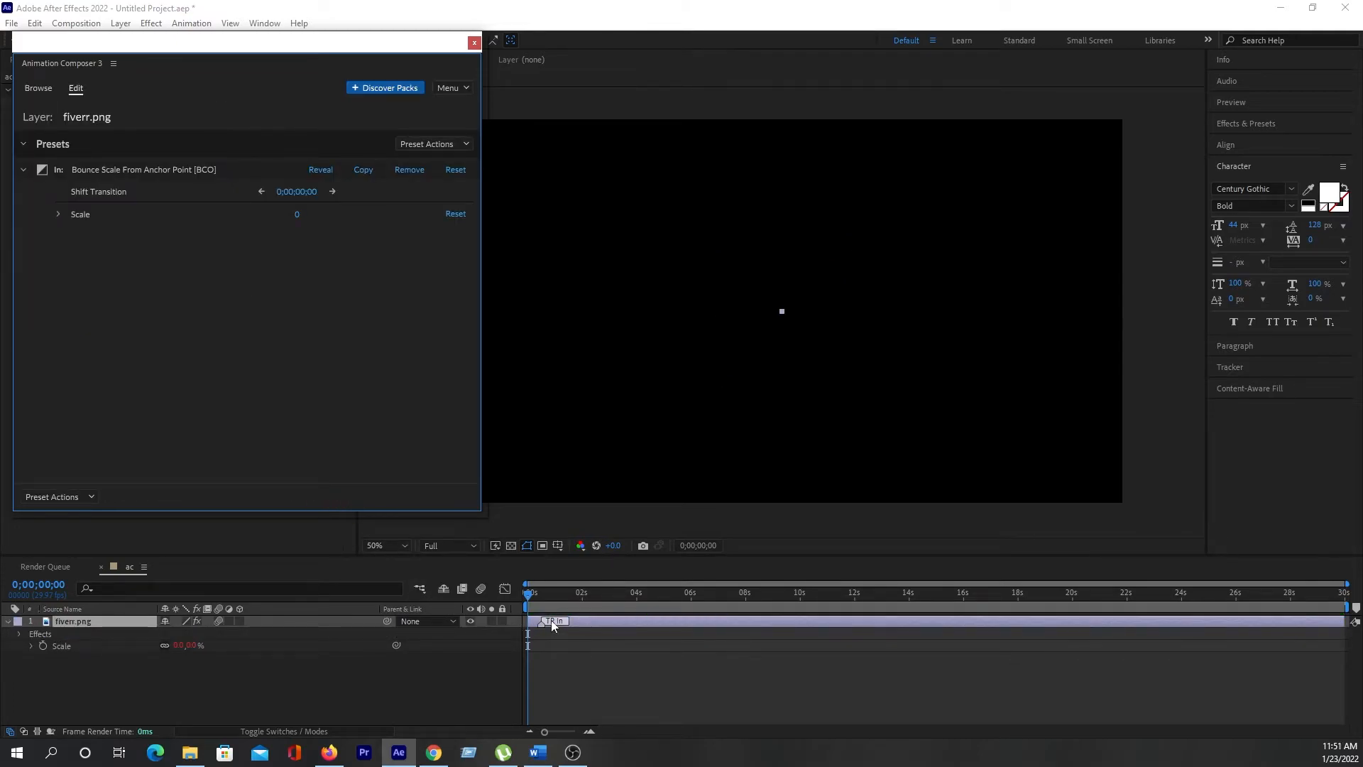
left_click(528, 592)
key("space")
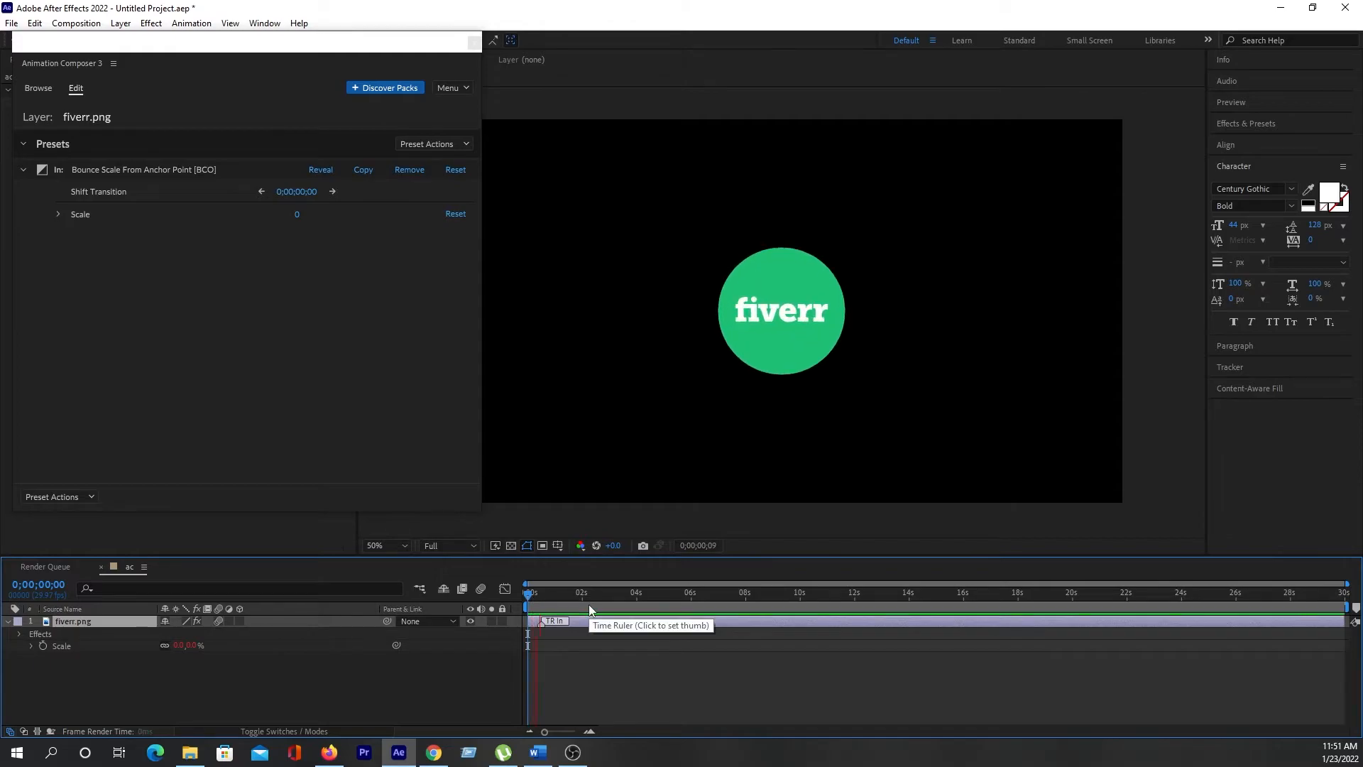
left_click_drag(566, 597, 528, 598)
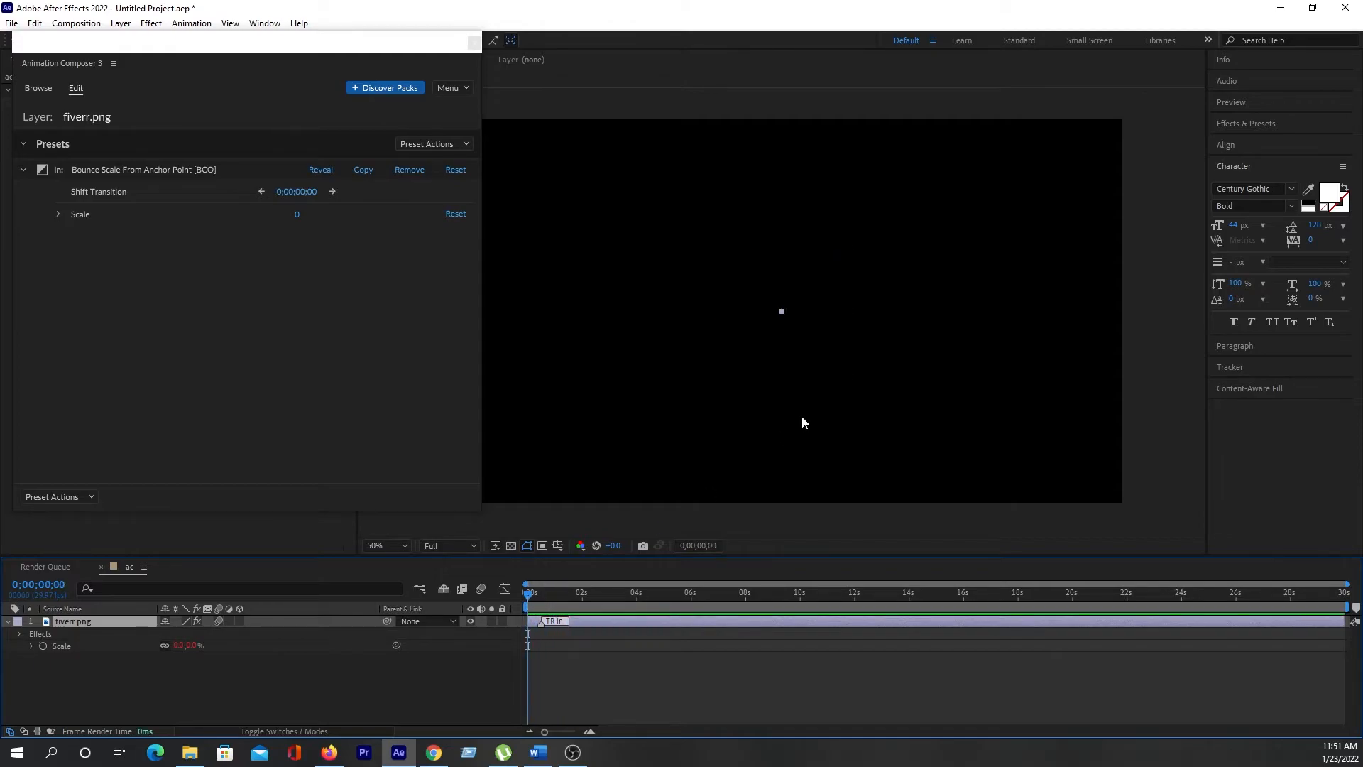
scroll(833, 399, "up", 1)
key("space")
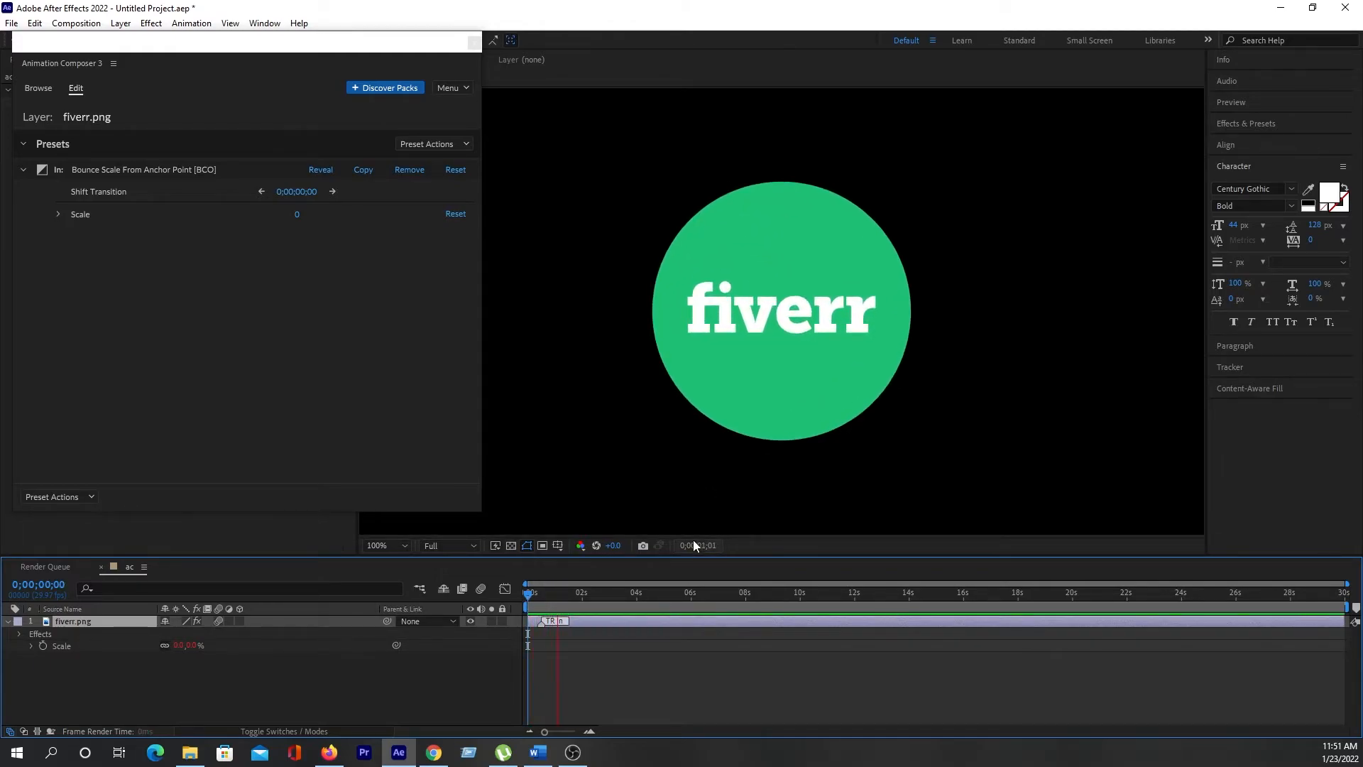
key("space")
key("ctrl+z")
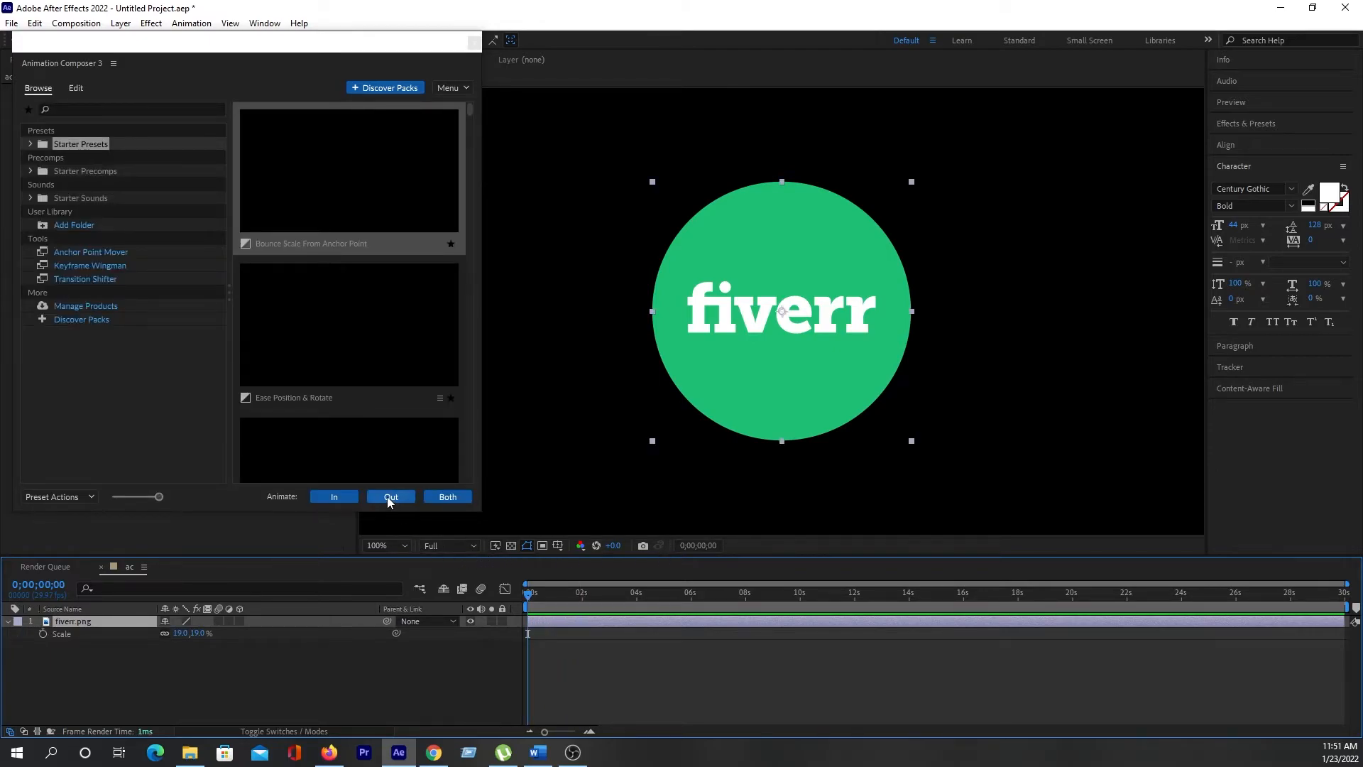
- Apply Bounce Scale From Anchor Point as the Out animation on fiverr.png and play it from 0;00;29;02
left_click(390, 497)
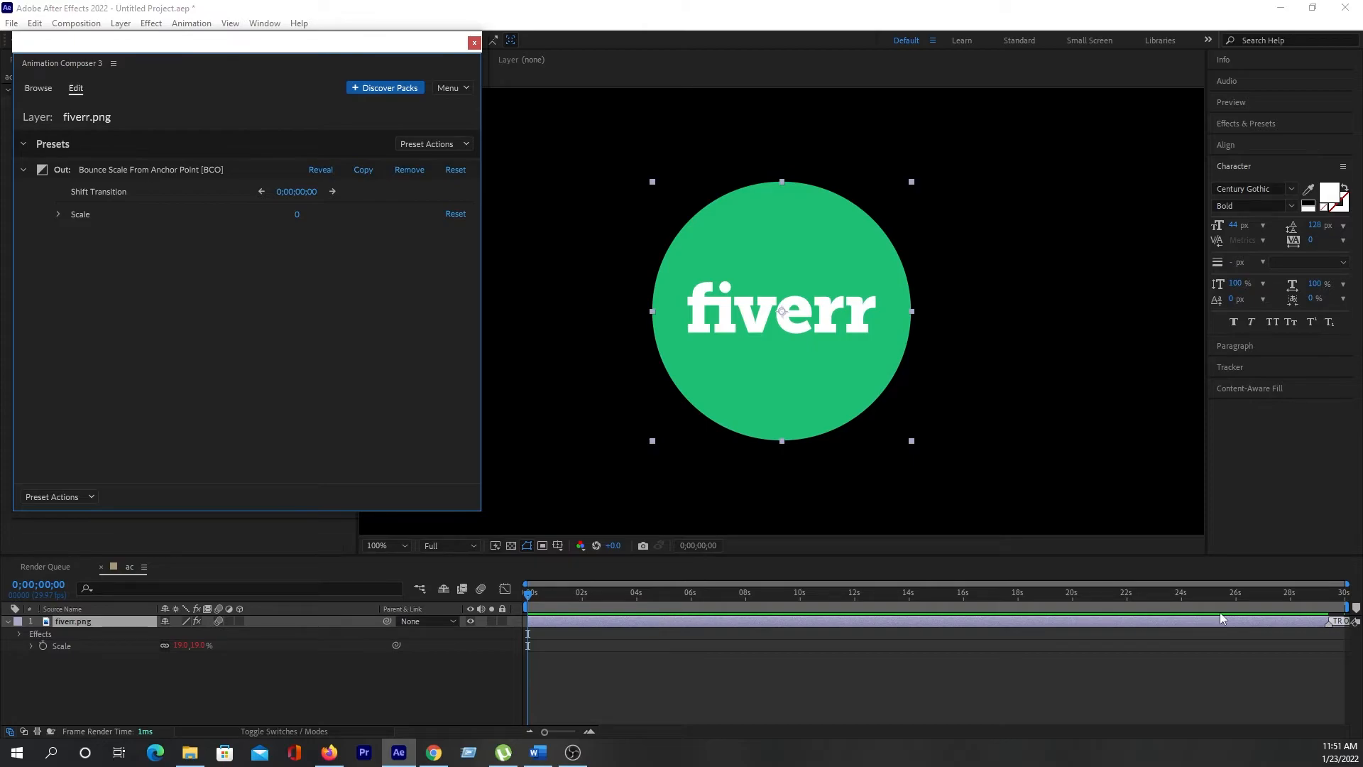
left_click(1319, 595)
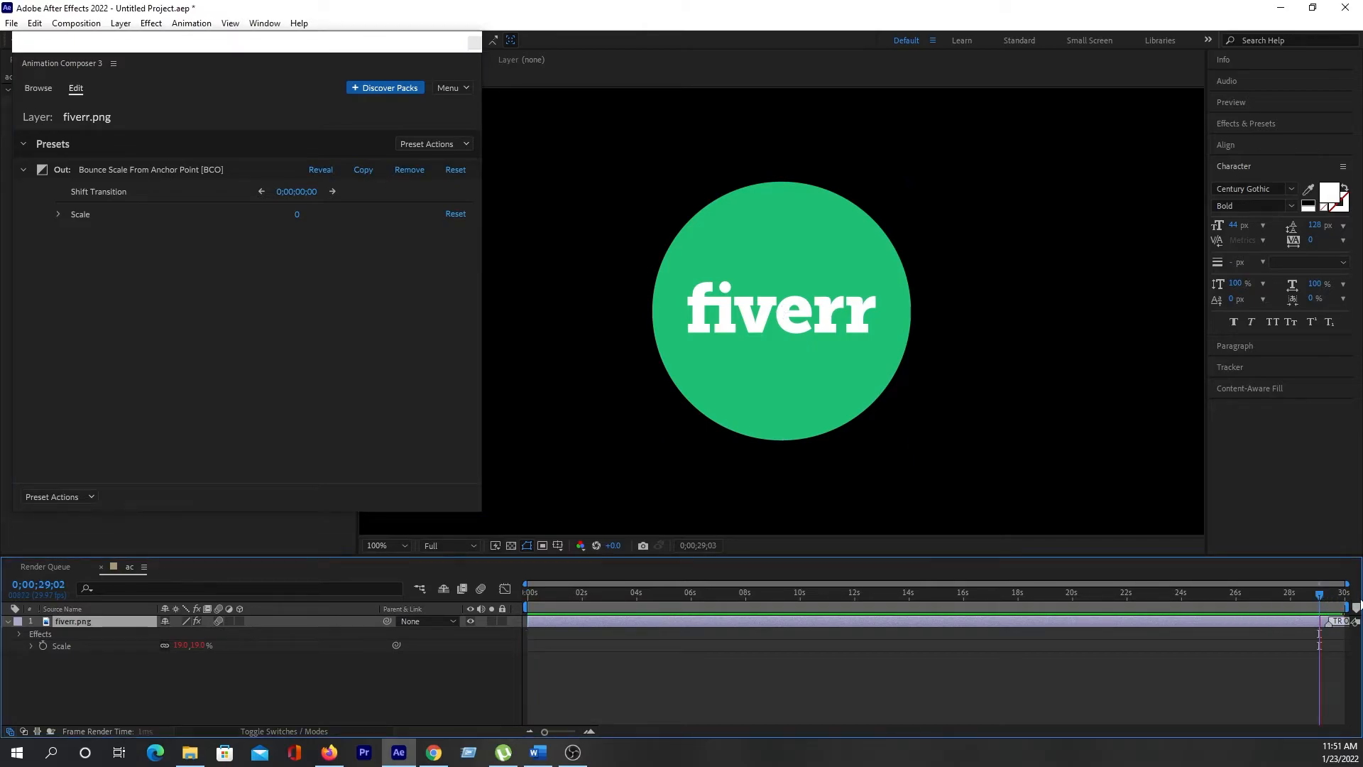
key("space")
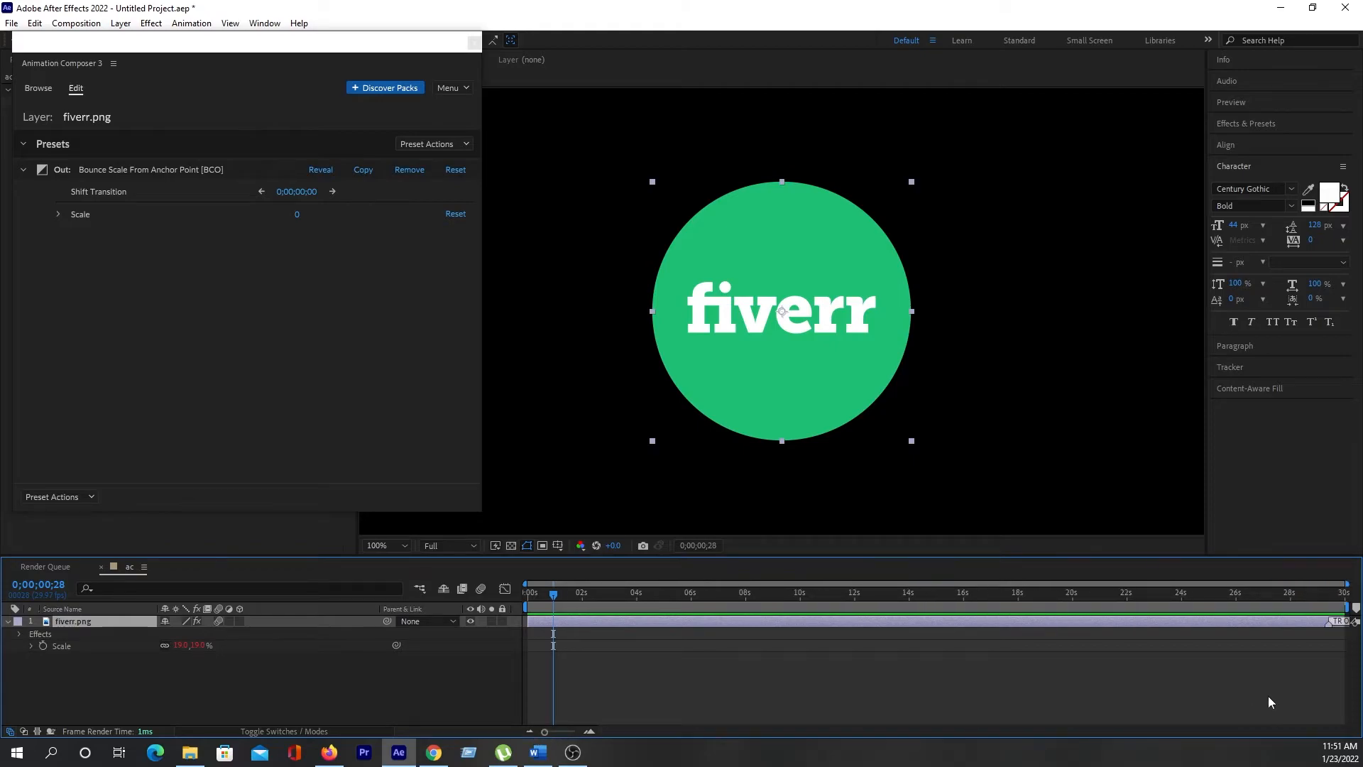
- Shift the fiverr.png layer earlier so it ends at about 7 seconds, and play its Out animation from 0;00;04;19
mouse_move(1278, 622)
left_mouse_down()
mouse_move(628, 625)
mouse_move(654, 625)
left_mouse_up()
left_click(654, 597)
key("space")
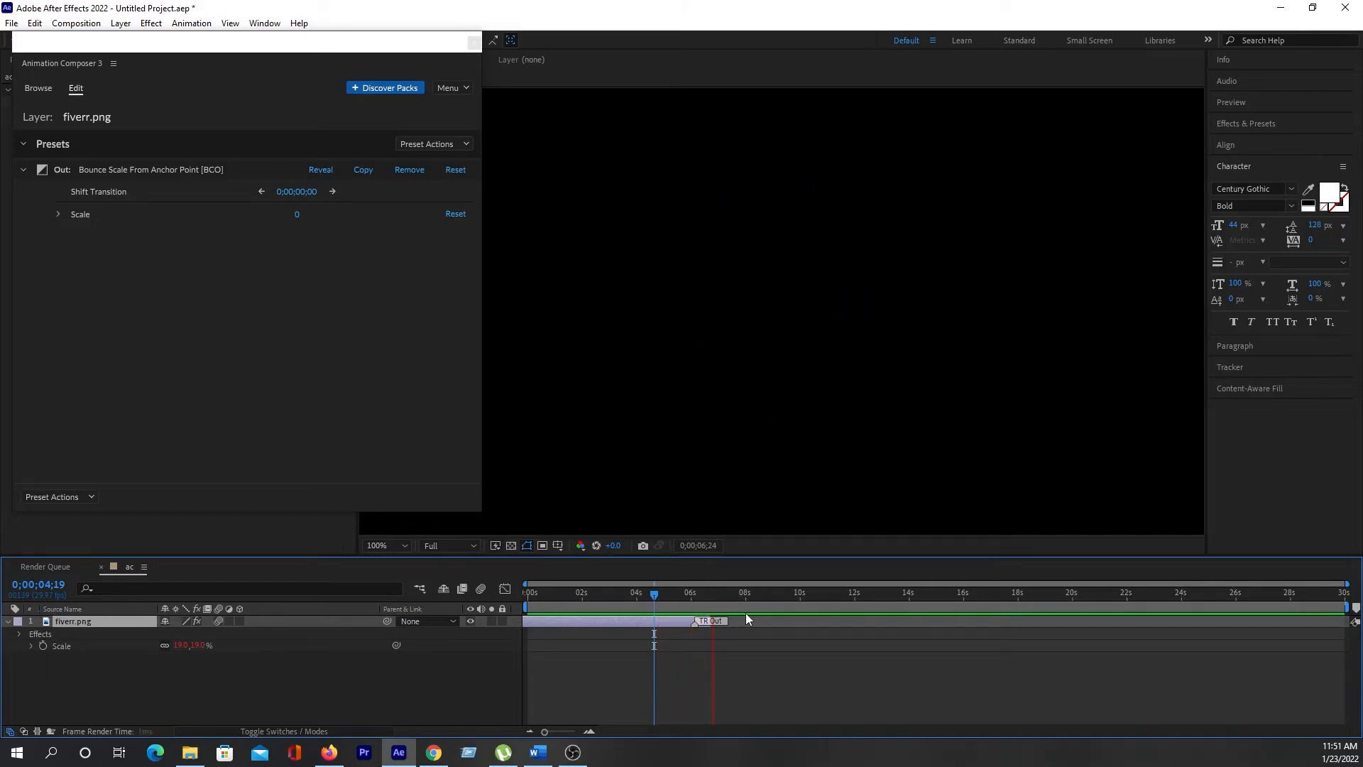
key("space")
- Extend the end of the fiverr.png layer to about 8 seconds and play the Out animation from 0;00;05;24
left_click_drag(728, 622, 801, 624)
key("space")
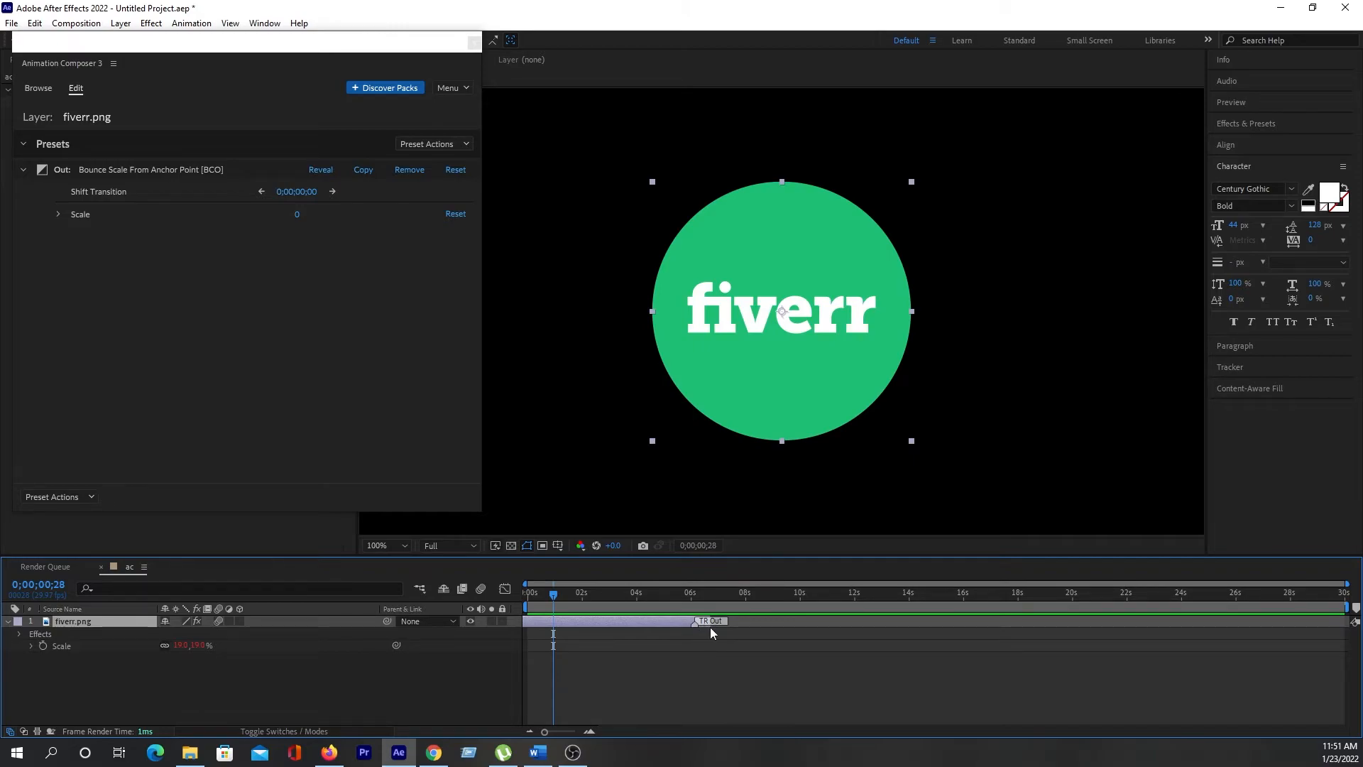
left_click_drag(695, 626, 750, 632)
left_click(688, 597)
key("space")
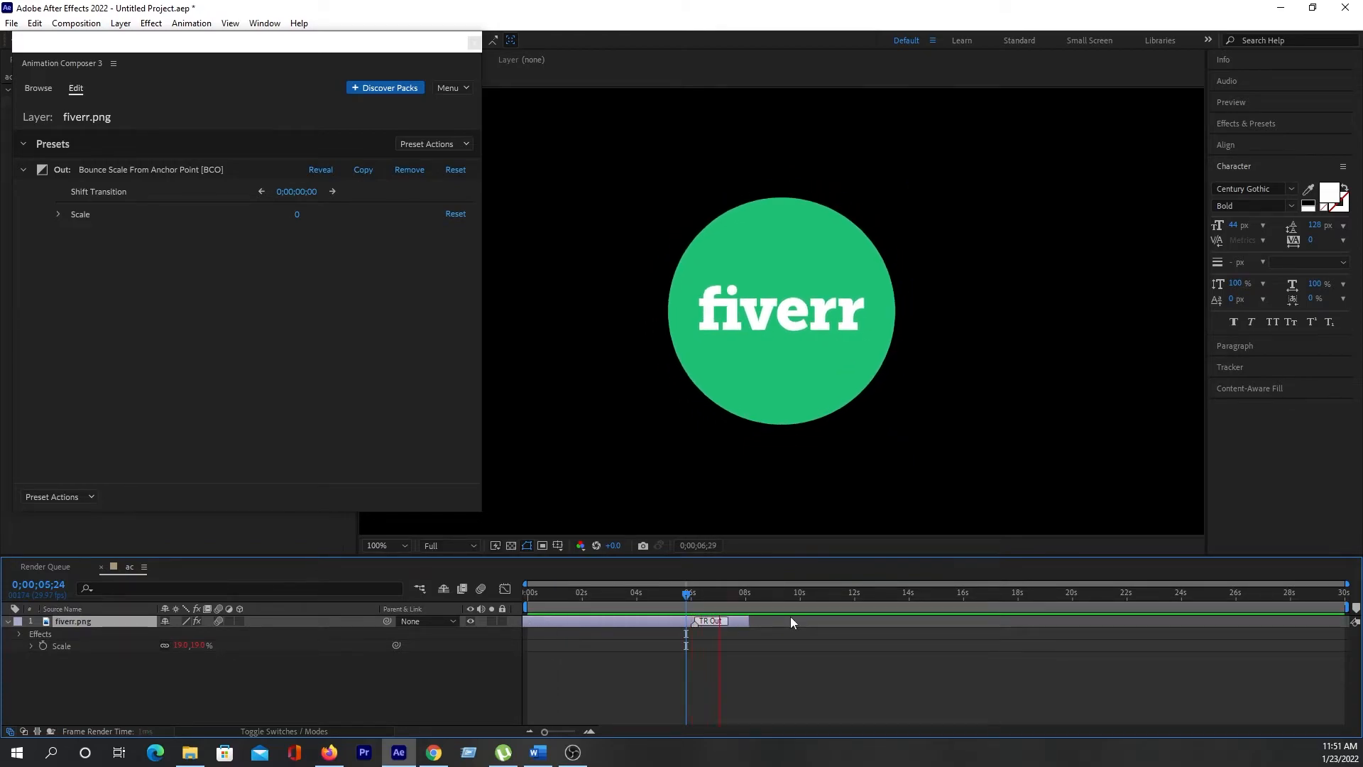
key("space")
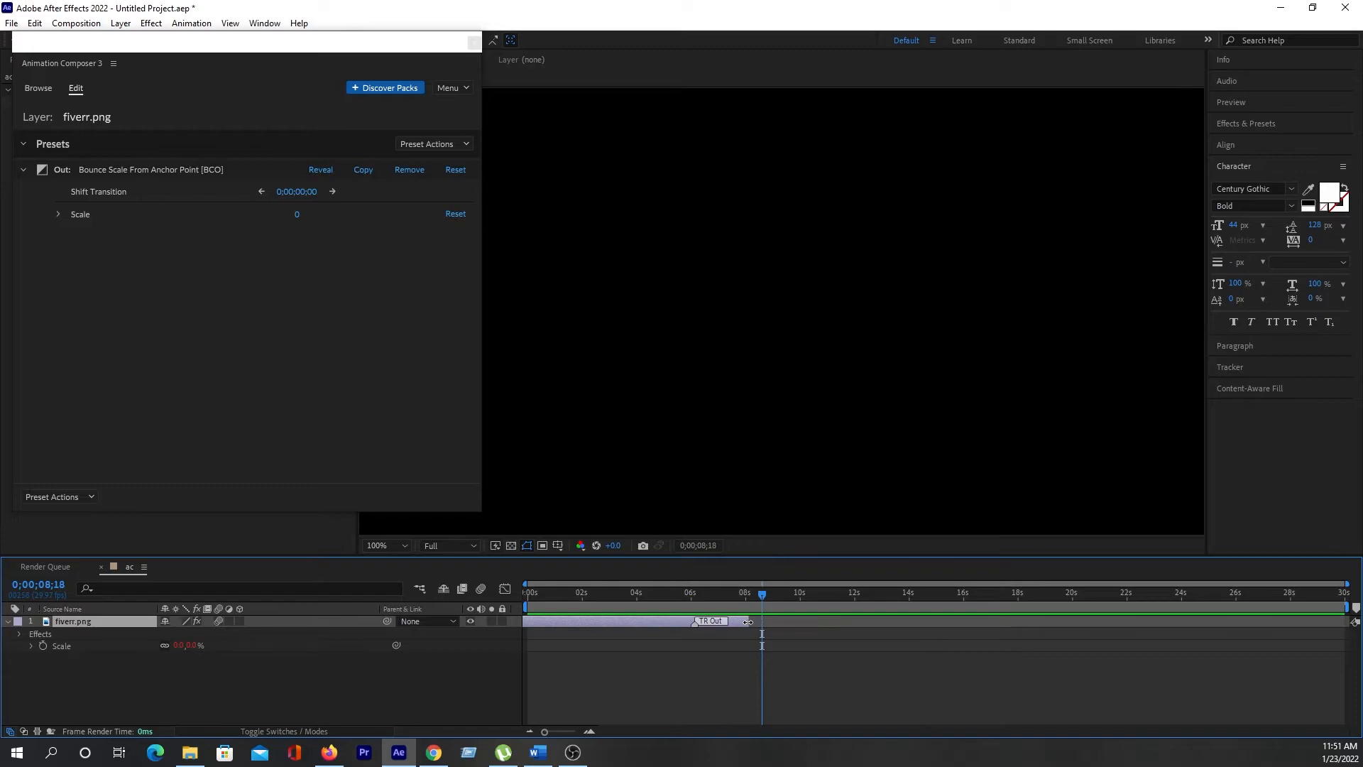
- Trim the end of the fiverr.png layer back to about 7 seconds and replay the Out animation from 0;00;06;05
left_click_drag(741, 623, 714, 629)
left_click(696, 603)
key("space")
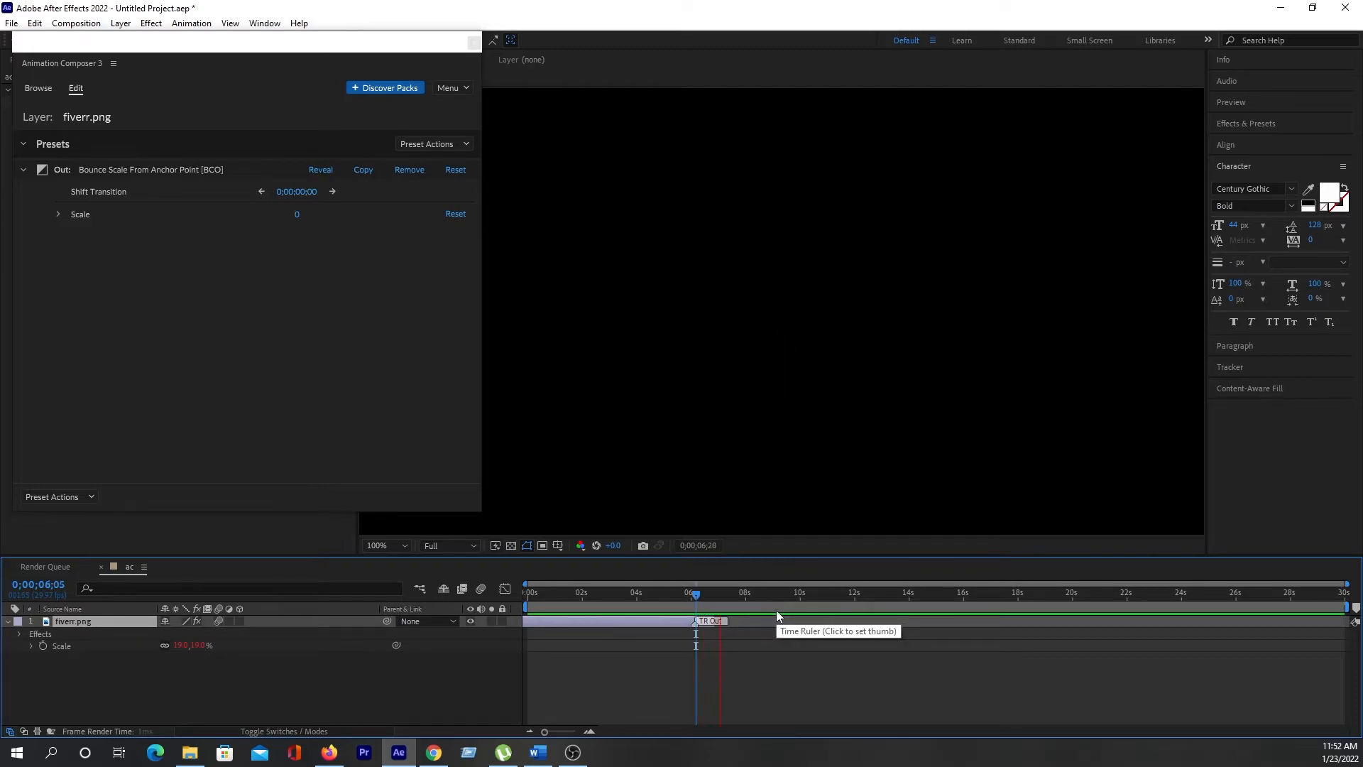
left_click(689, 597)
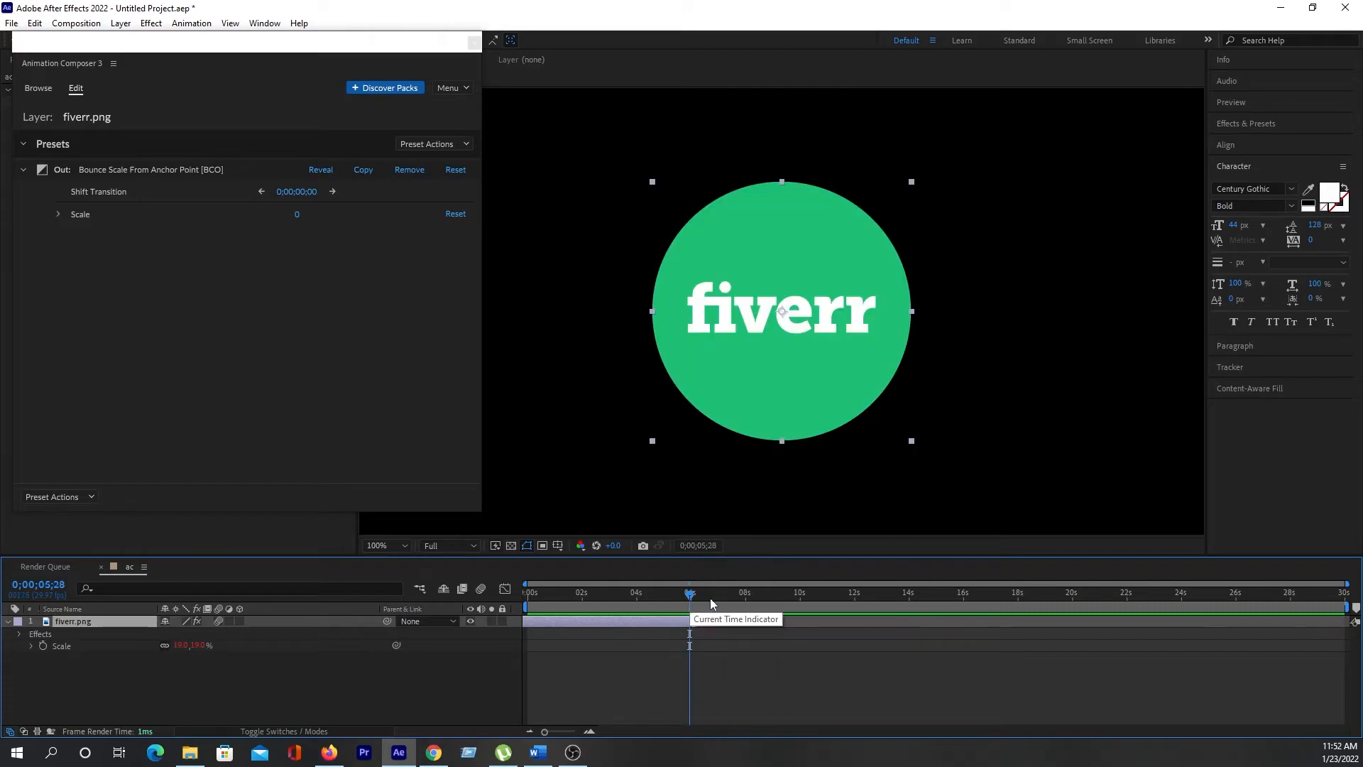
- Trim the fiverr.png layer to about 4 seconds and try Bounce Scale From Anchor Point as both its In and Out animation
key("space")
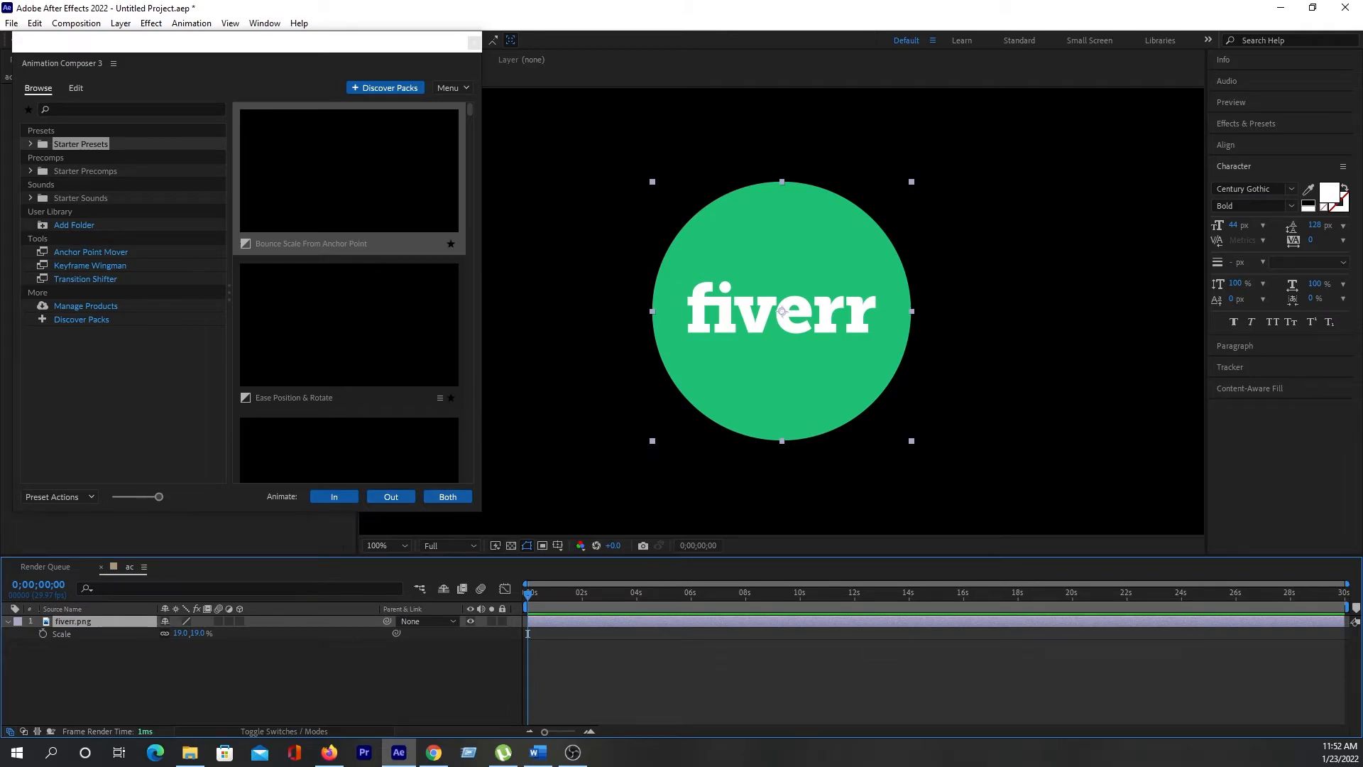
left_click_drag(1351, 623, 643, 632)
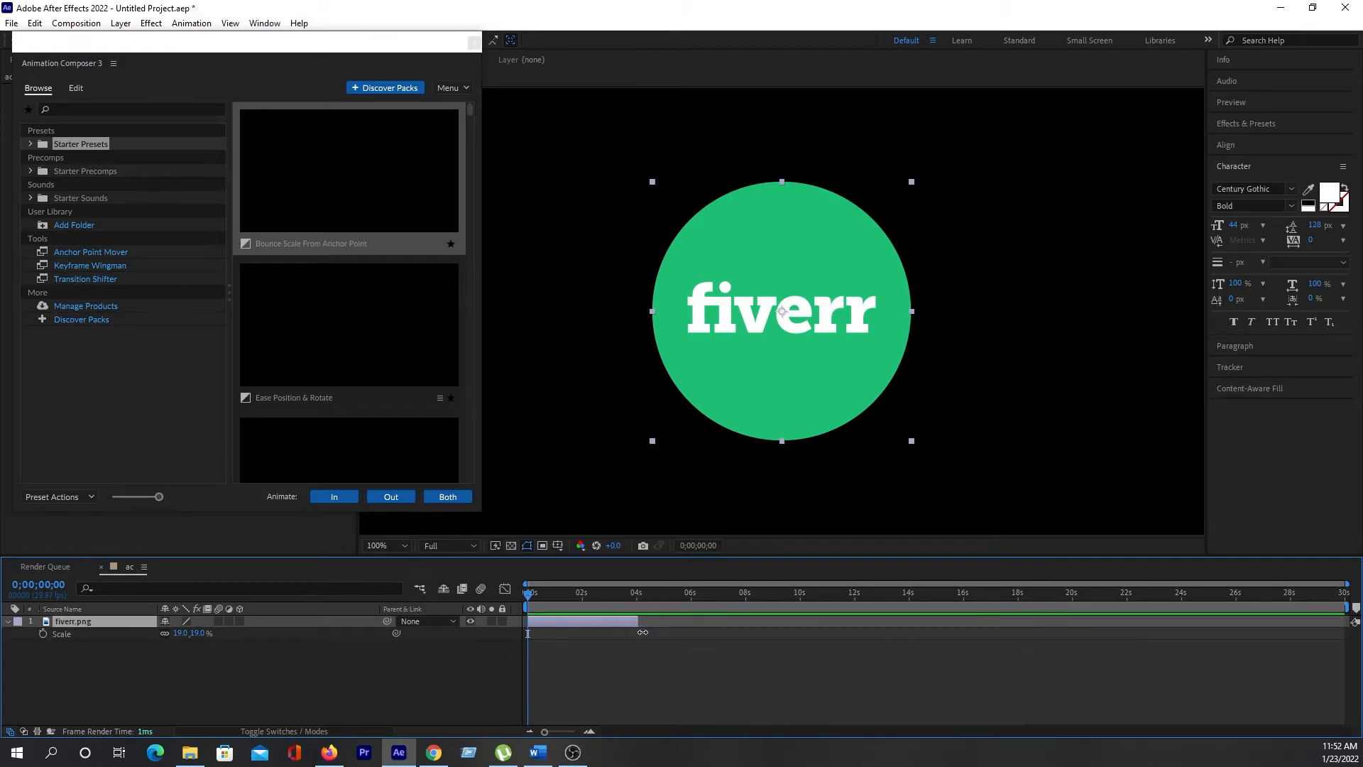
left_click(434, 497)
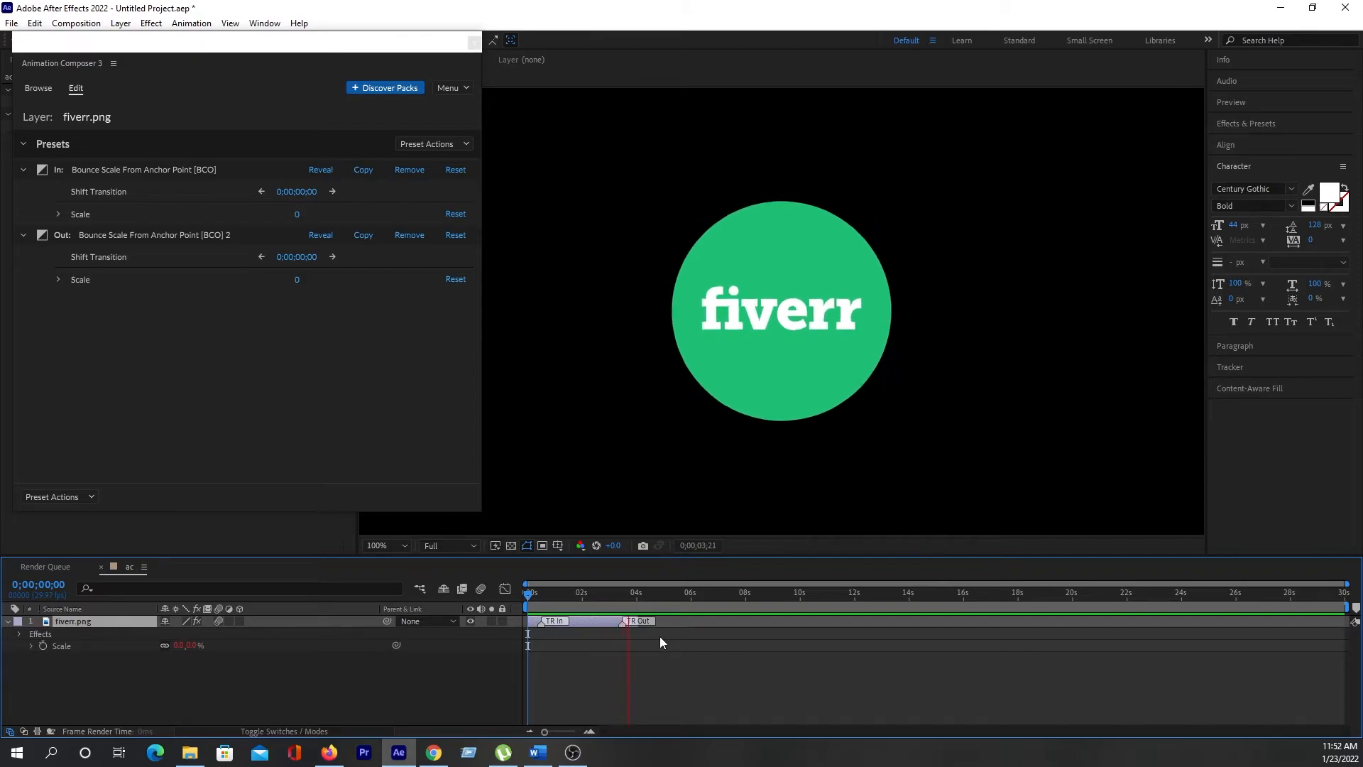
key("space")
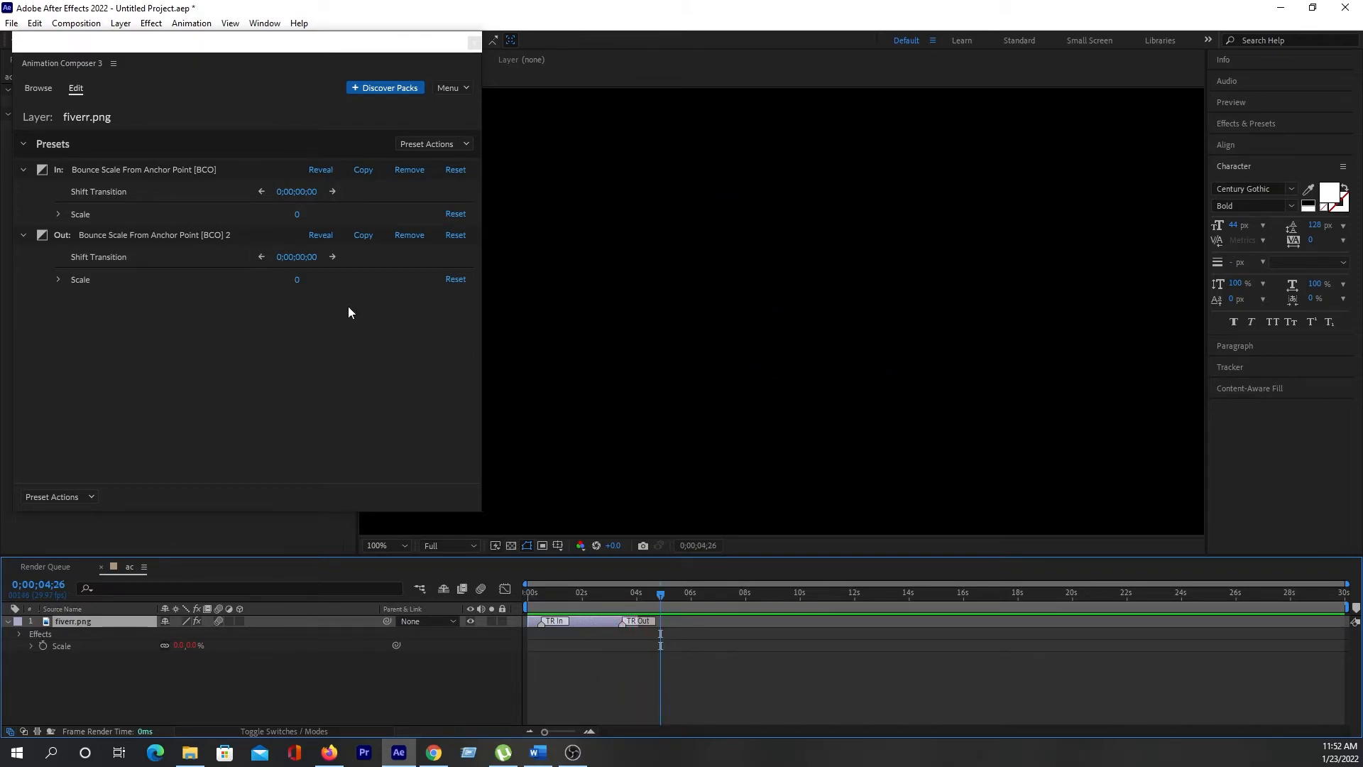
left_click_drag(554, 602, 595, 602)
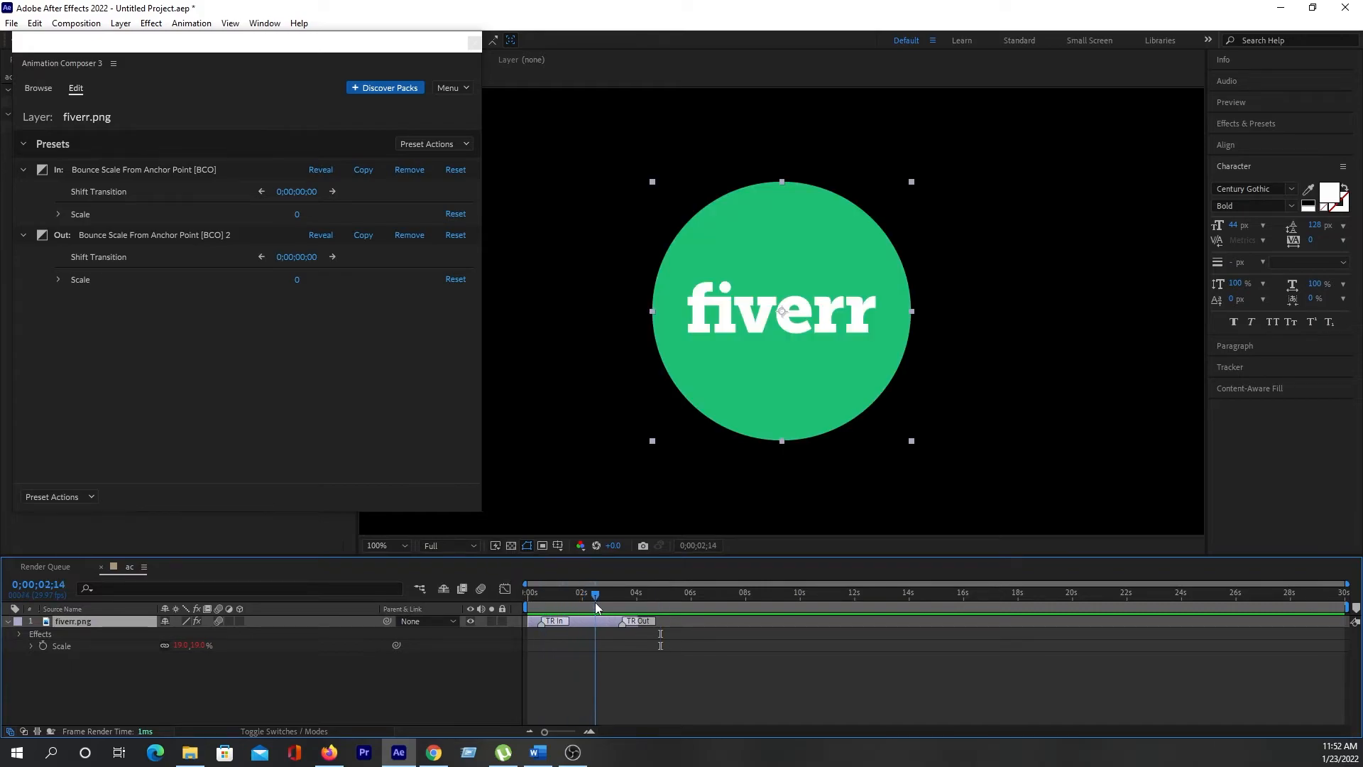
key("ctrl+z")
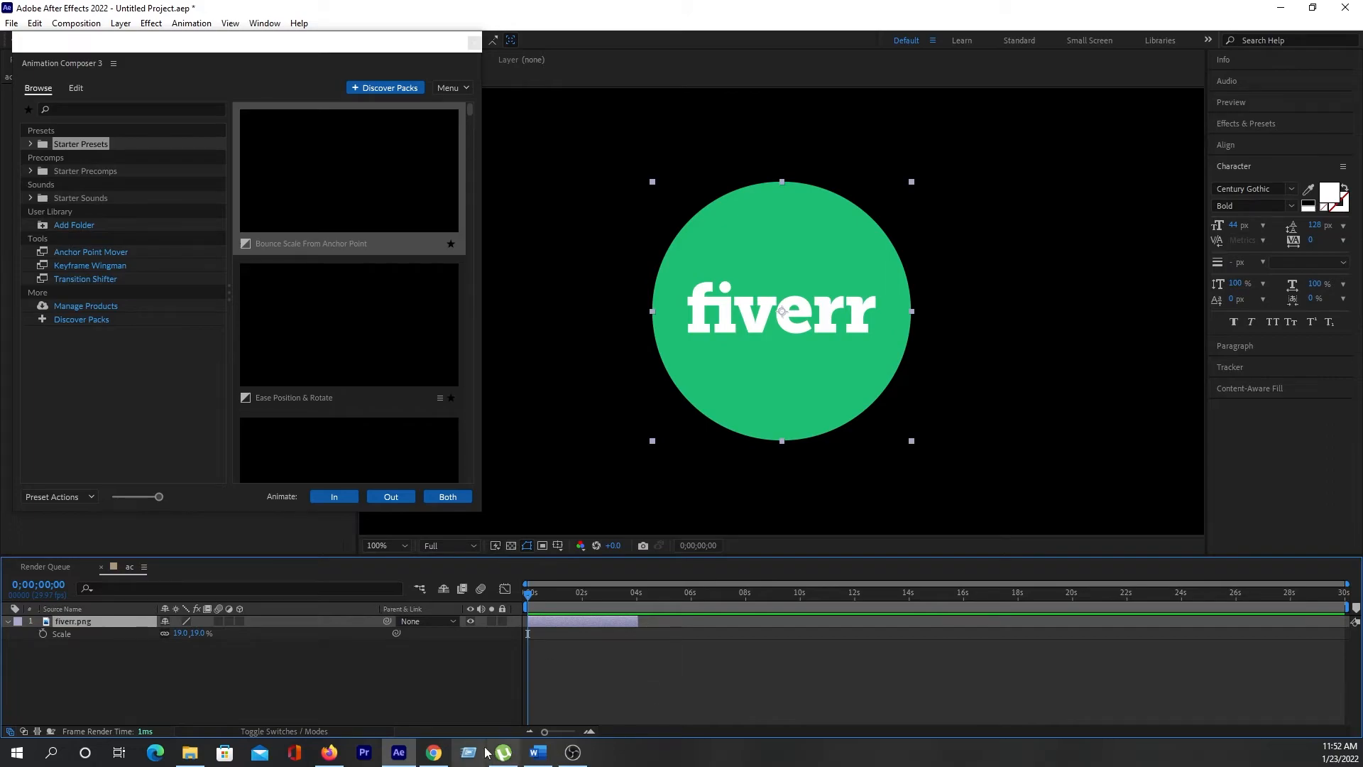
- Enlarge the Animation Composer window to examine the Starter Presets previews, then shrink it clear of the composition
scroll(327, 313, "down", 5)
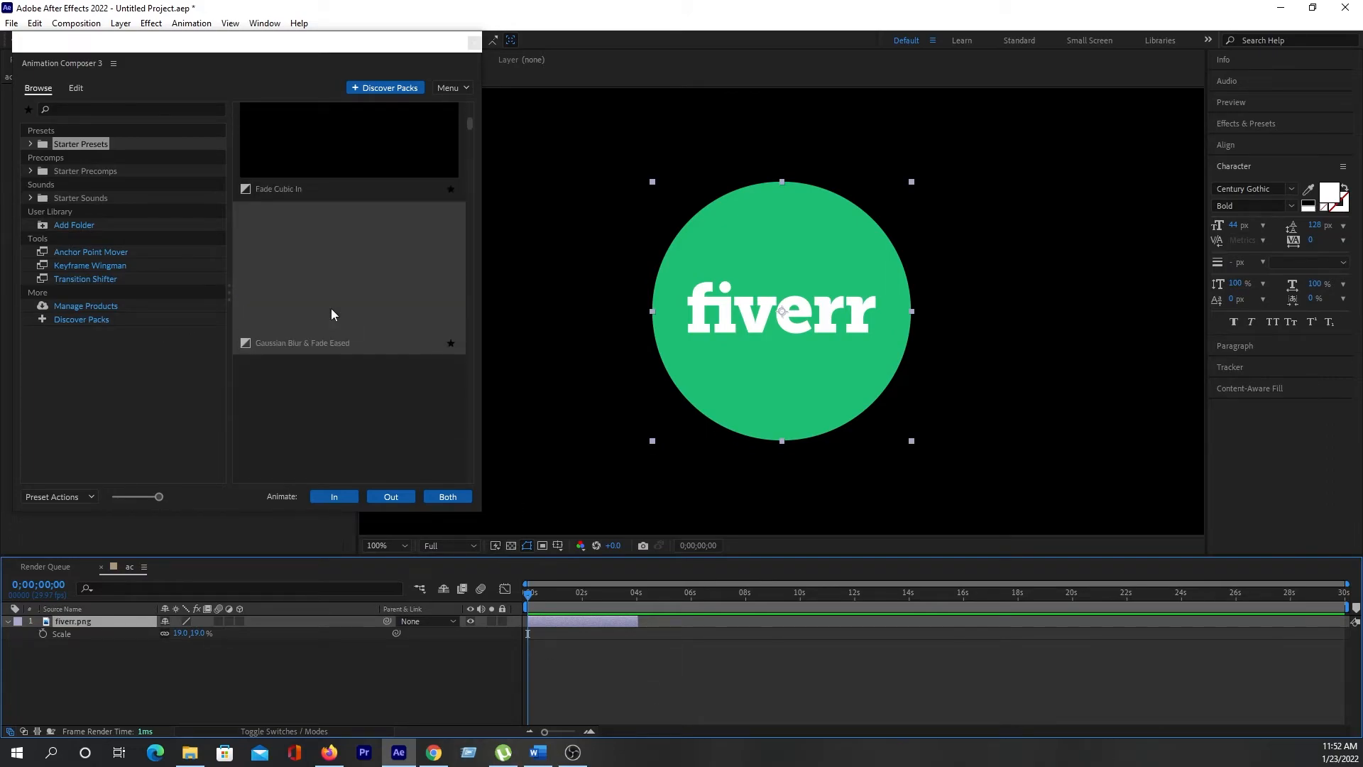
left_click_drag(484, 365, 848, 376)
scroll(557, 284, "down", 3)
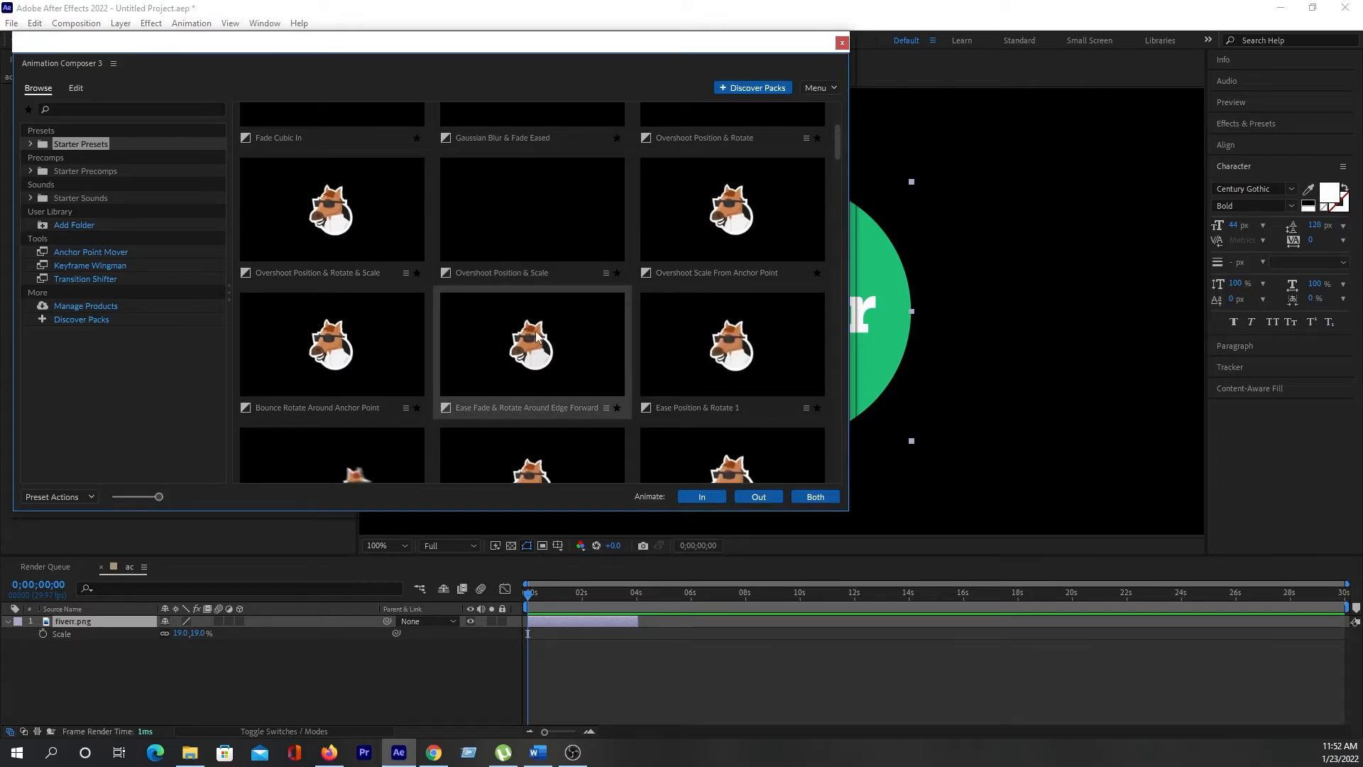
scroll(693, 360, "down", 5)
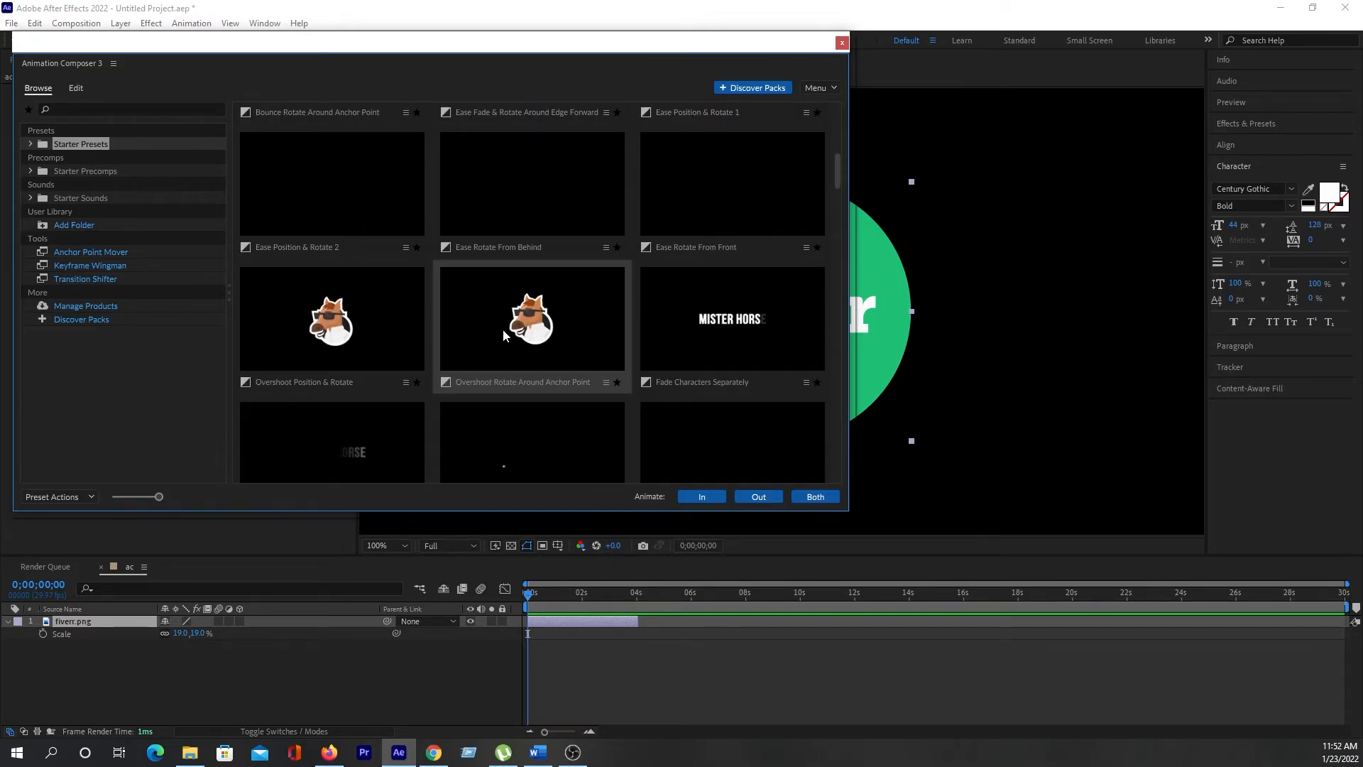
scroll(503, 329, "down", 2)
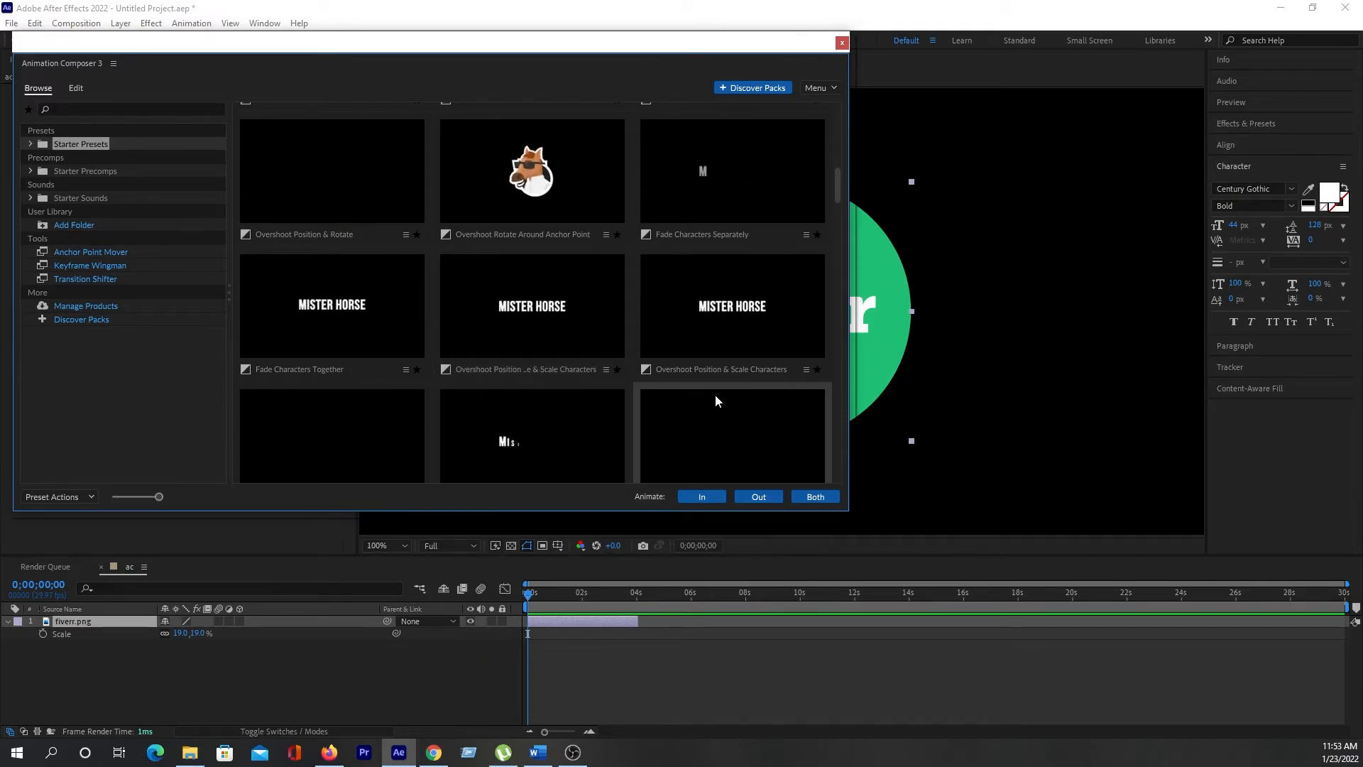
left_click_drag(849, 304, 378, 297)
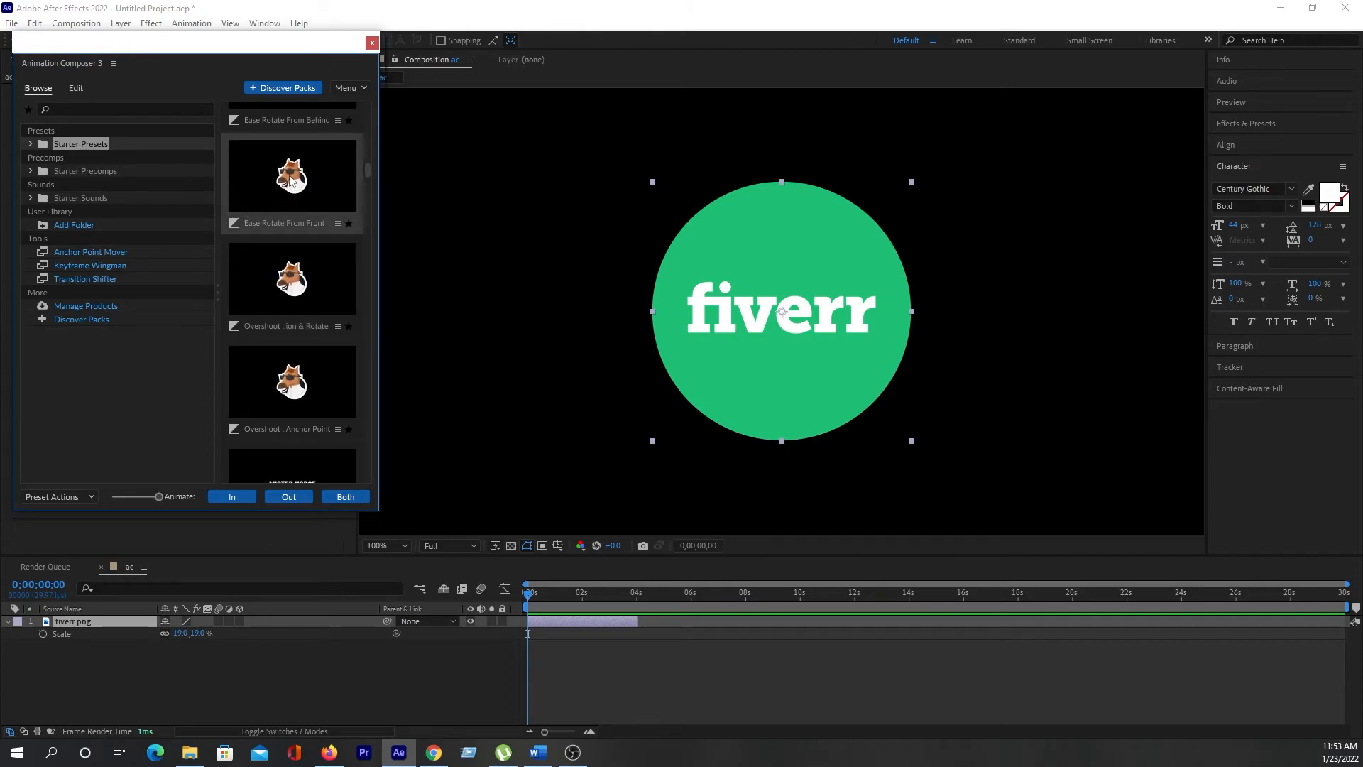
- Examine the Animate Characters, Animate Words and Animate Lines presets among the text layer transitions
left_click(30, 143)
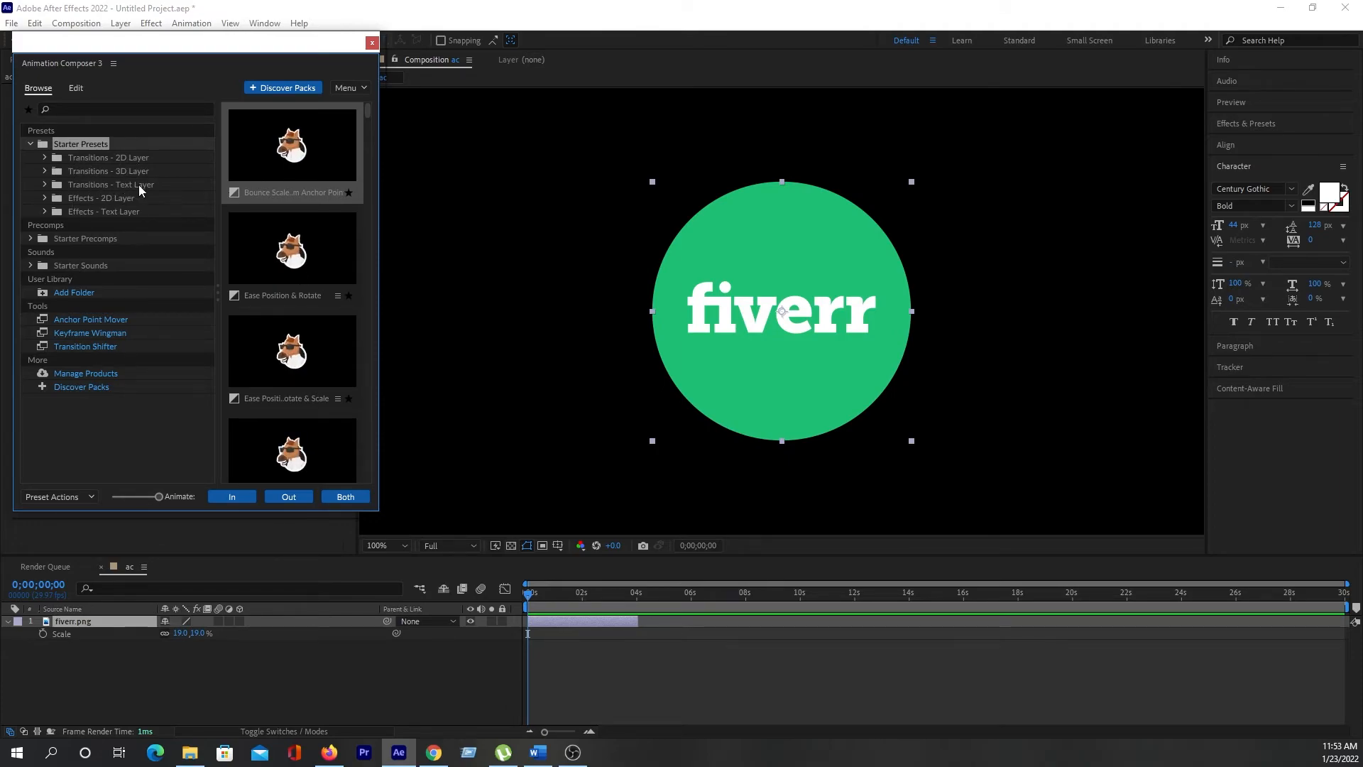
left_click(45, 184)
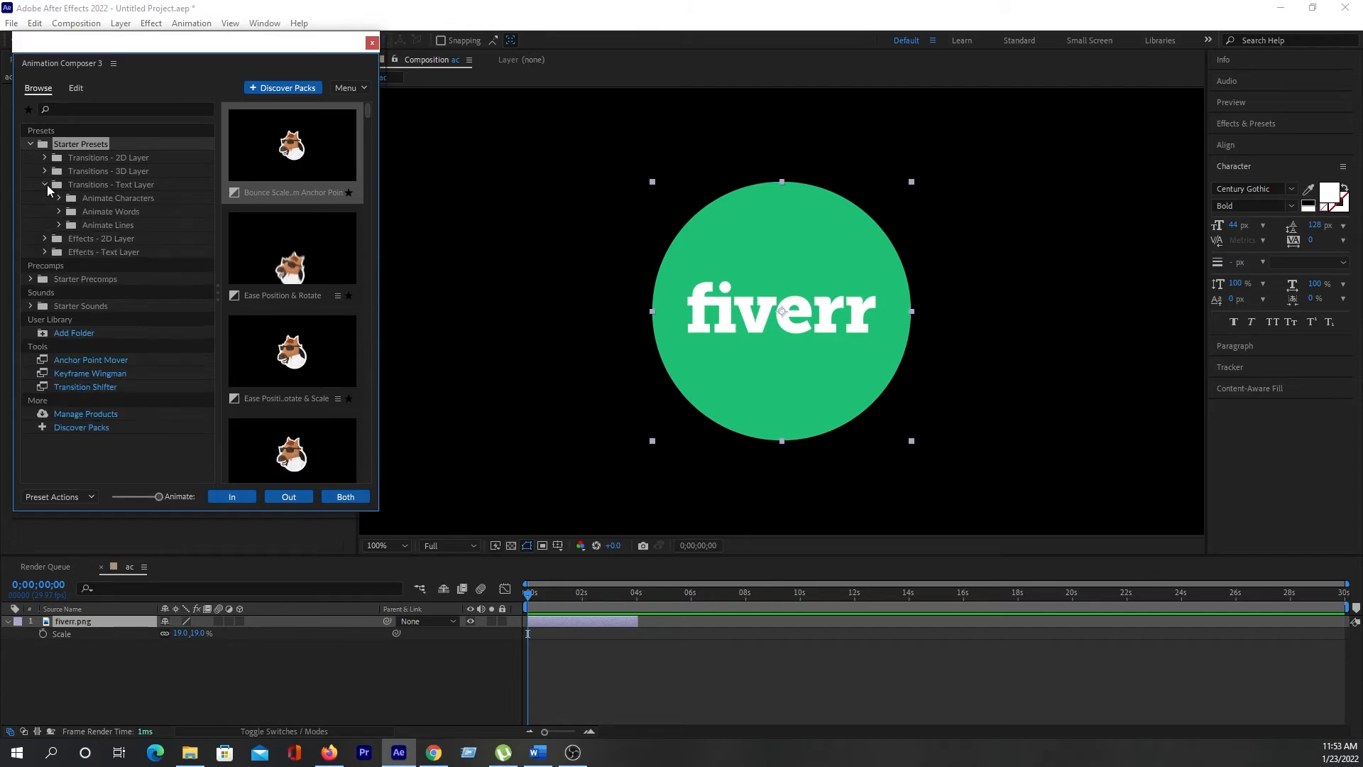
left_click(108, 199)
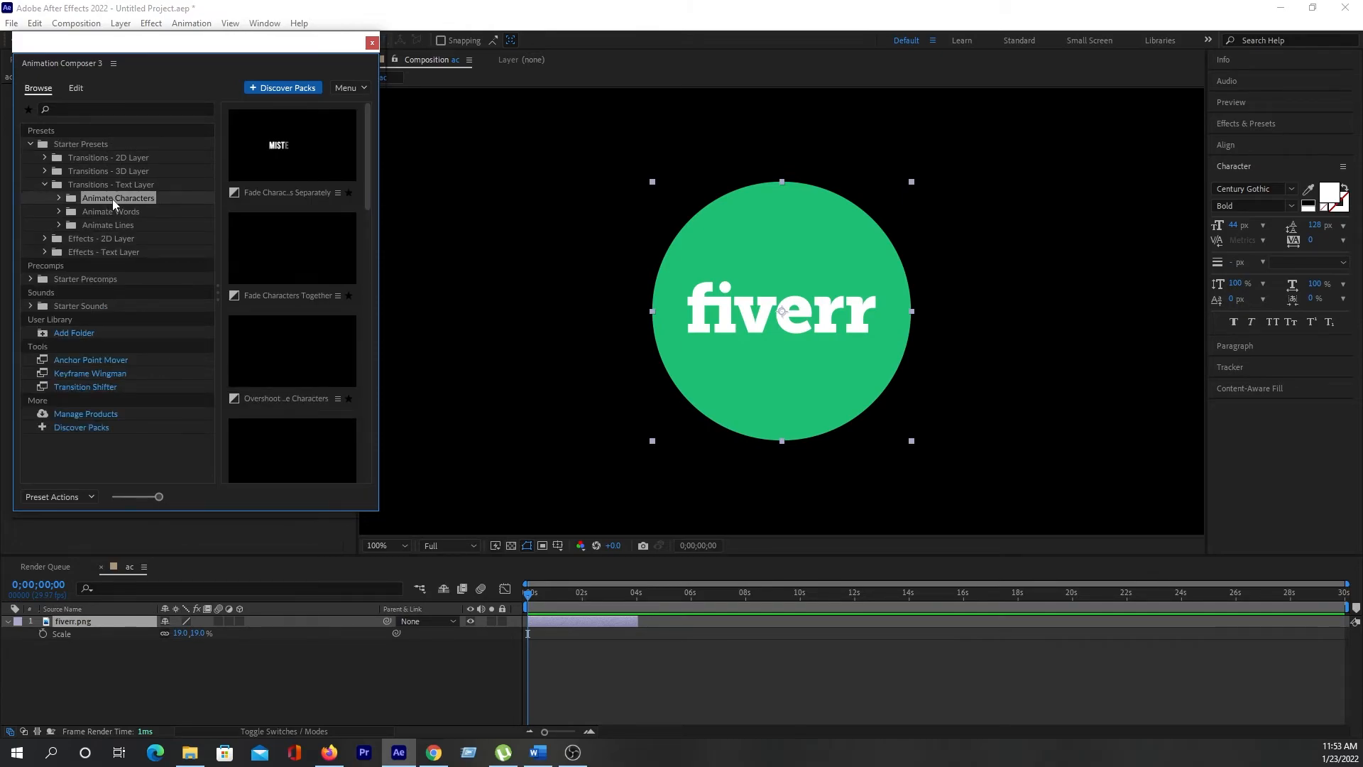
left_click(103, 212)
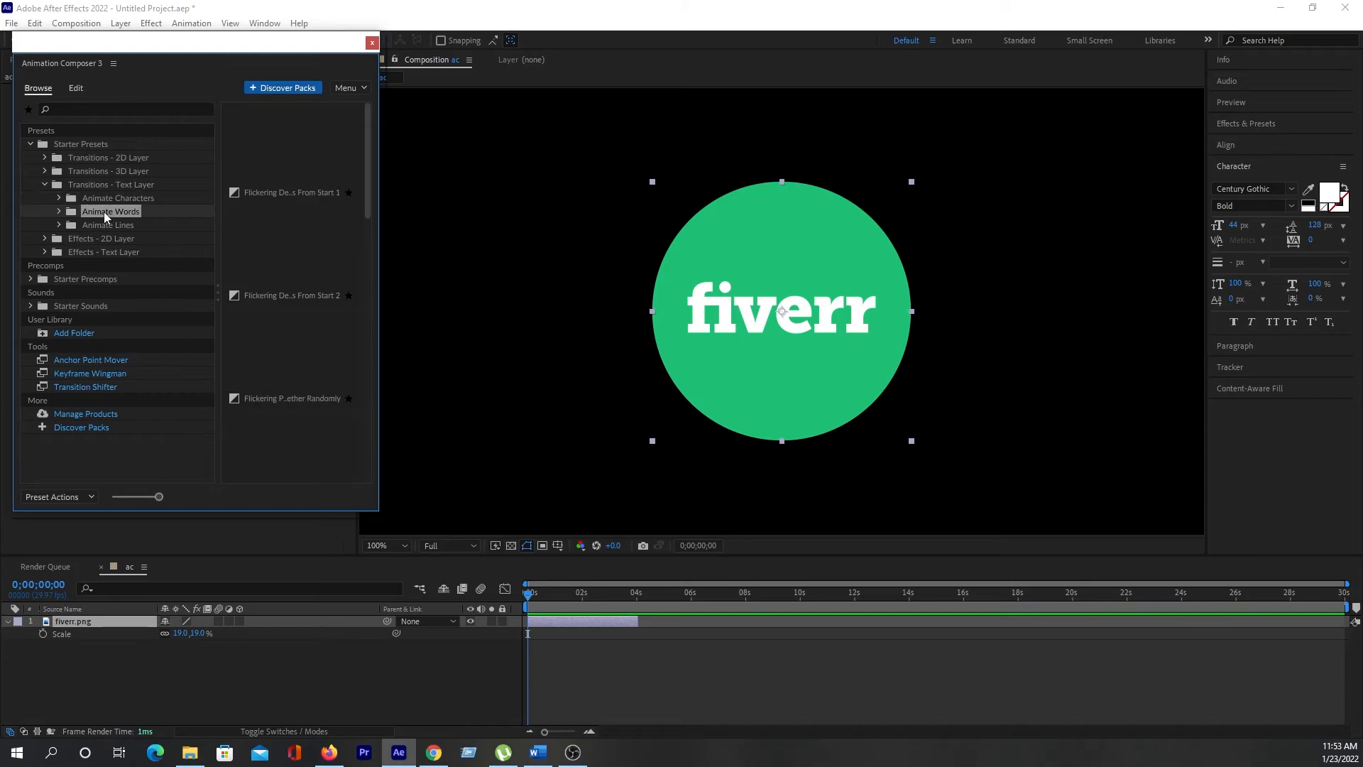
left_click(108, 226)
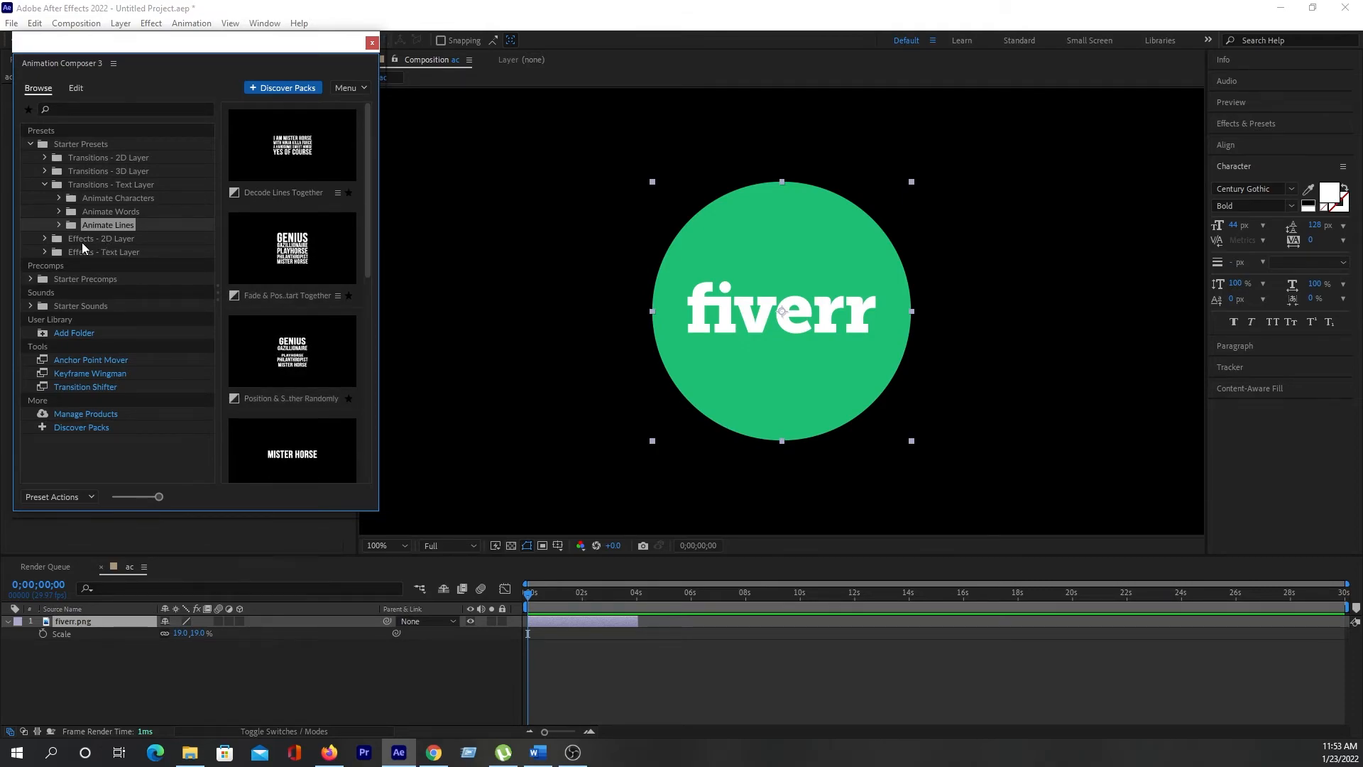
- Examine the 2D layer effects: 2D Layer Transformations, Color Effects, Isometric, and Long Shadow & Extrude
left_click(44, 239)
left_click(116, 252)
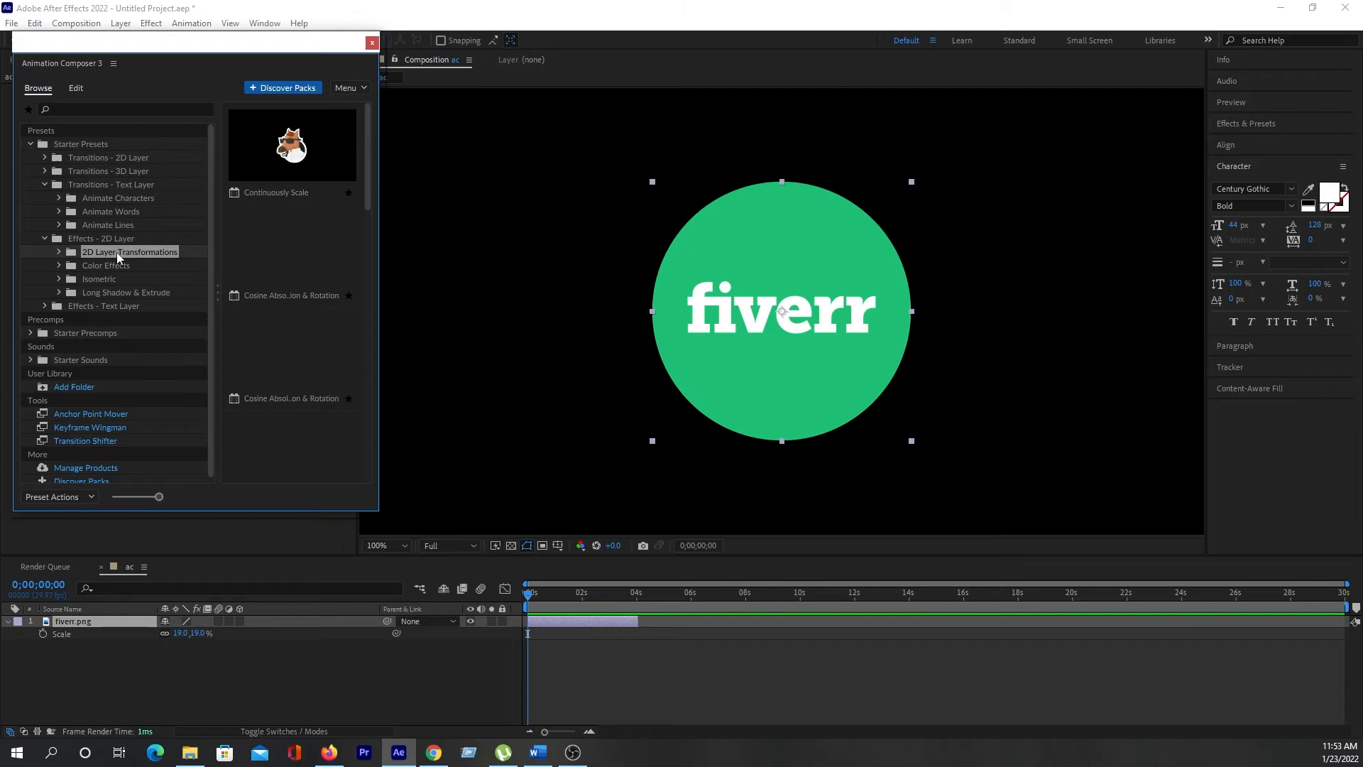
left_click(107, 268)
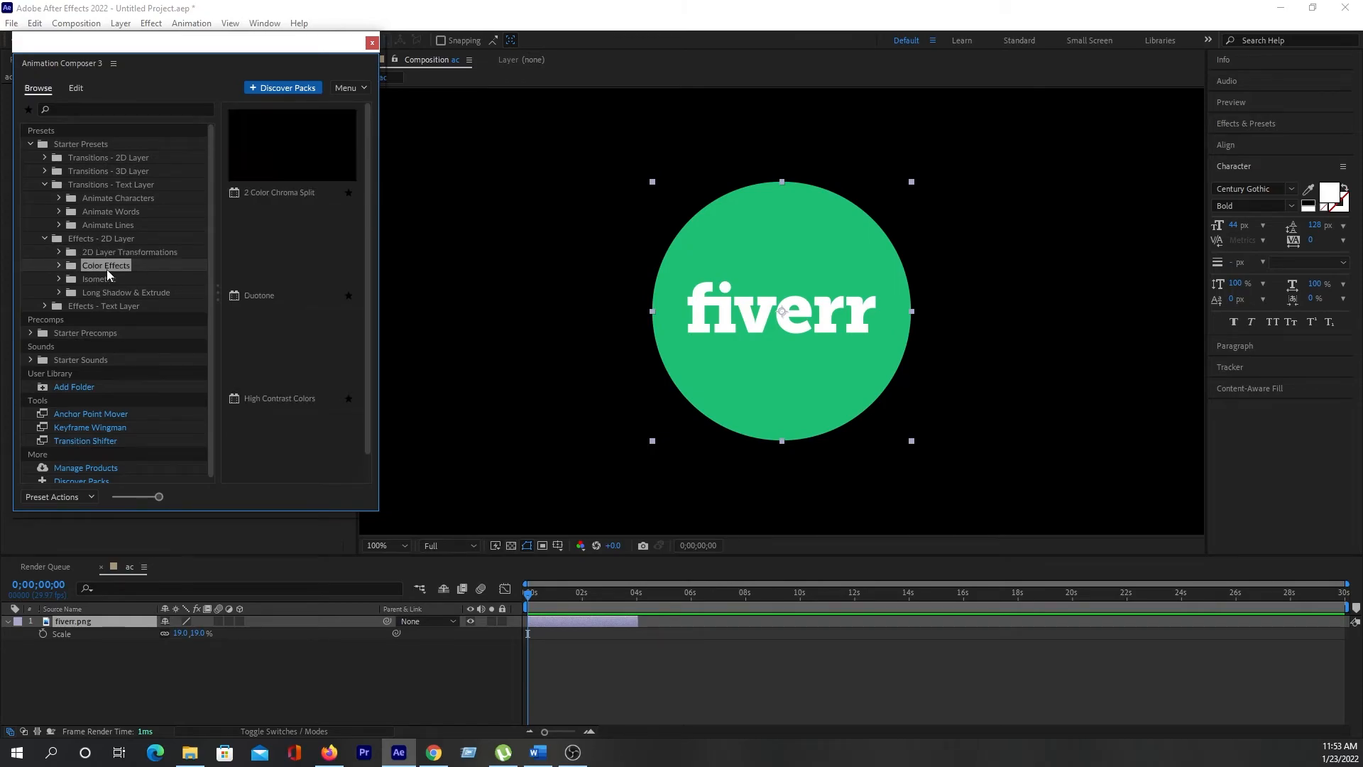
left_click(105, 280)
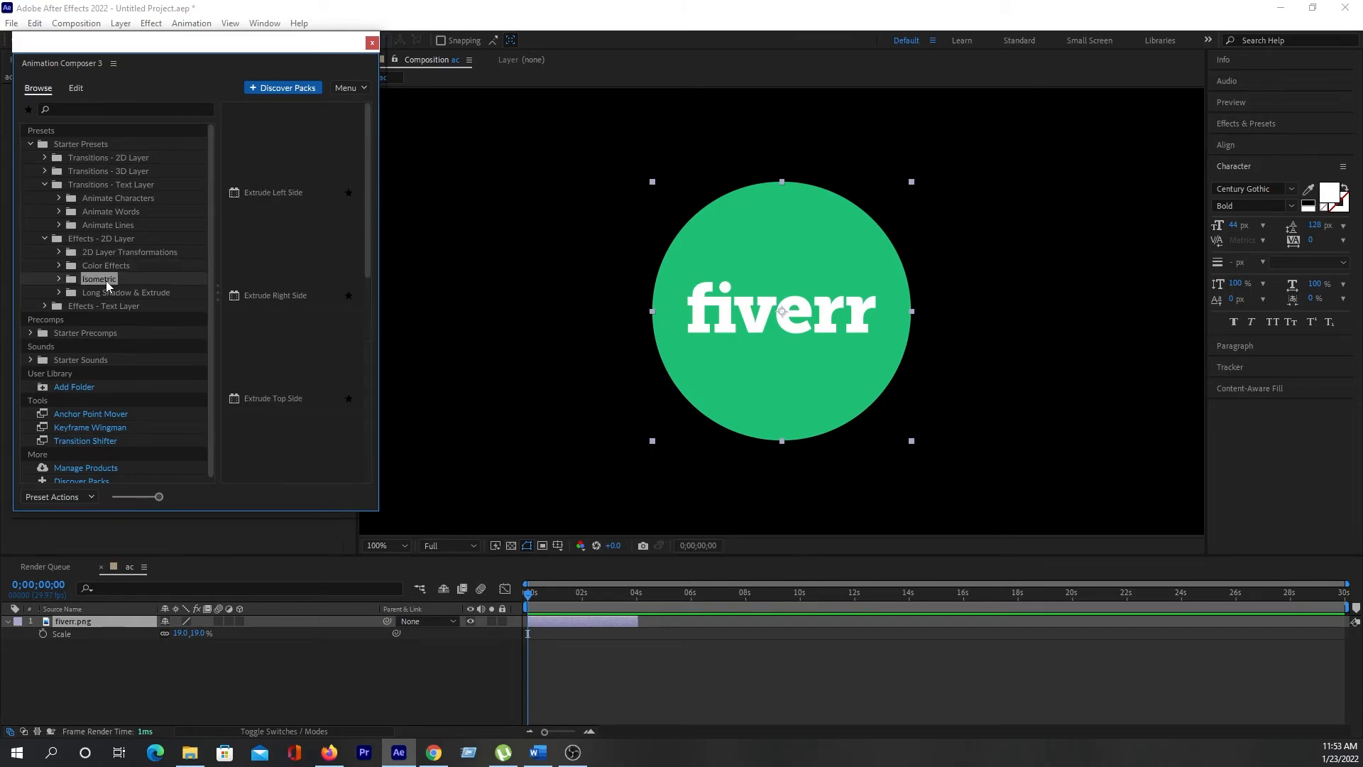
left_click(108, 294)
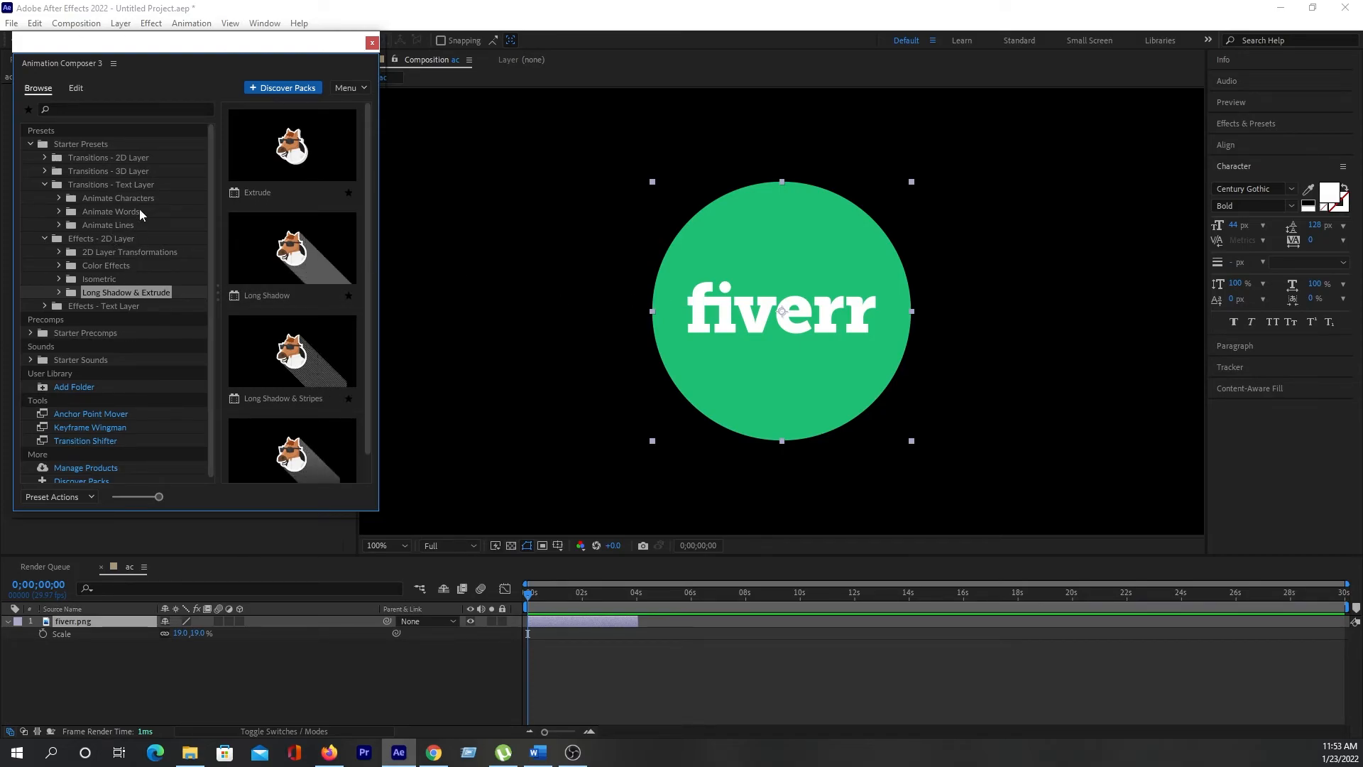
- Show the text layer transitions and replace the fiverr.png layer with a 201 px text layer bearing the creator's brand name
left_click(92, 185)
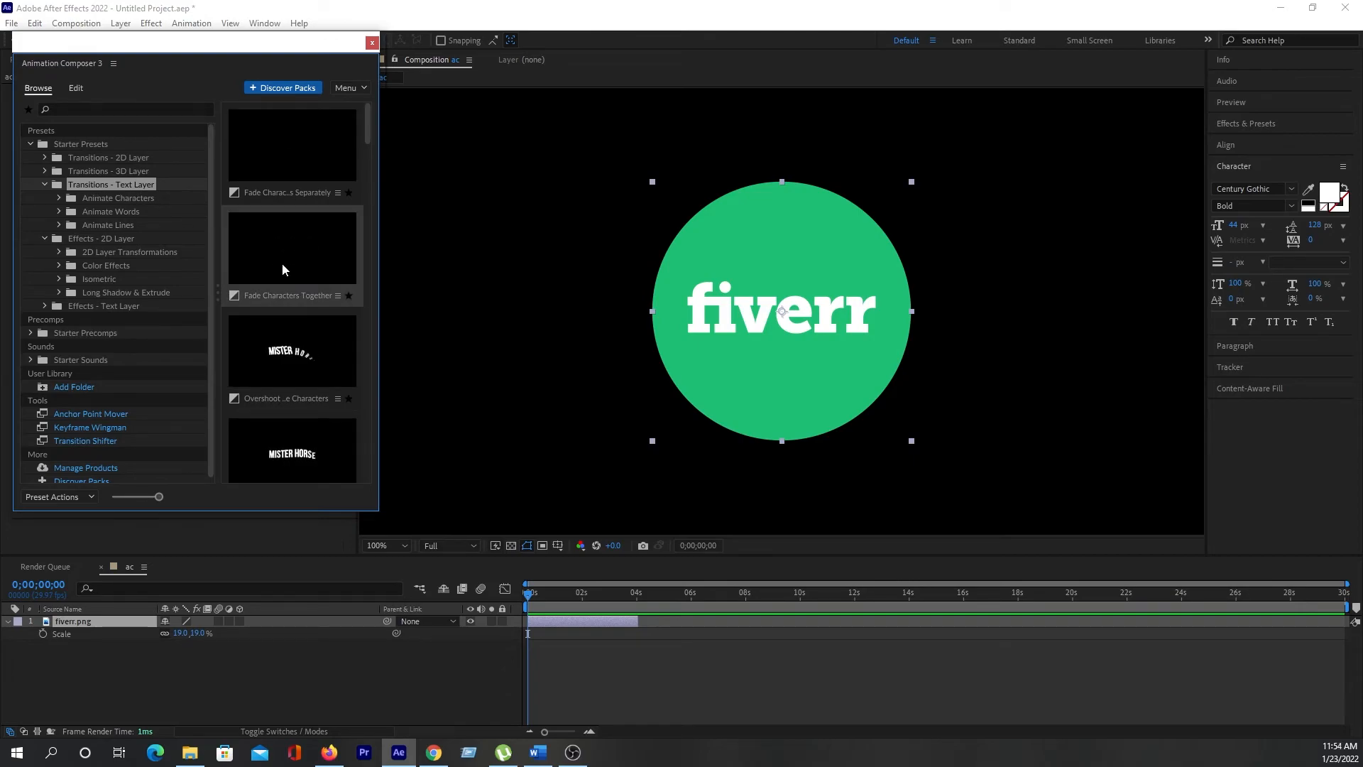
right_click(323, 671)
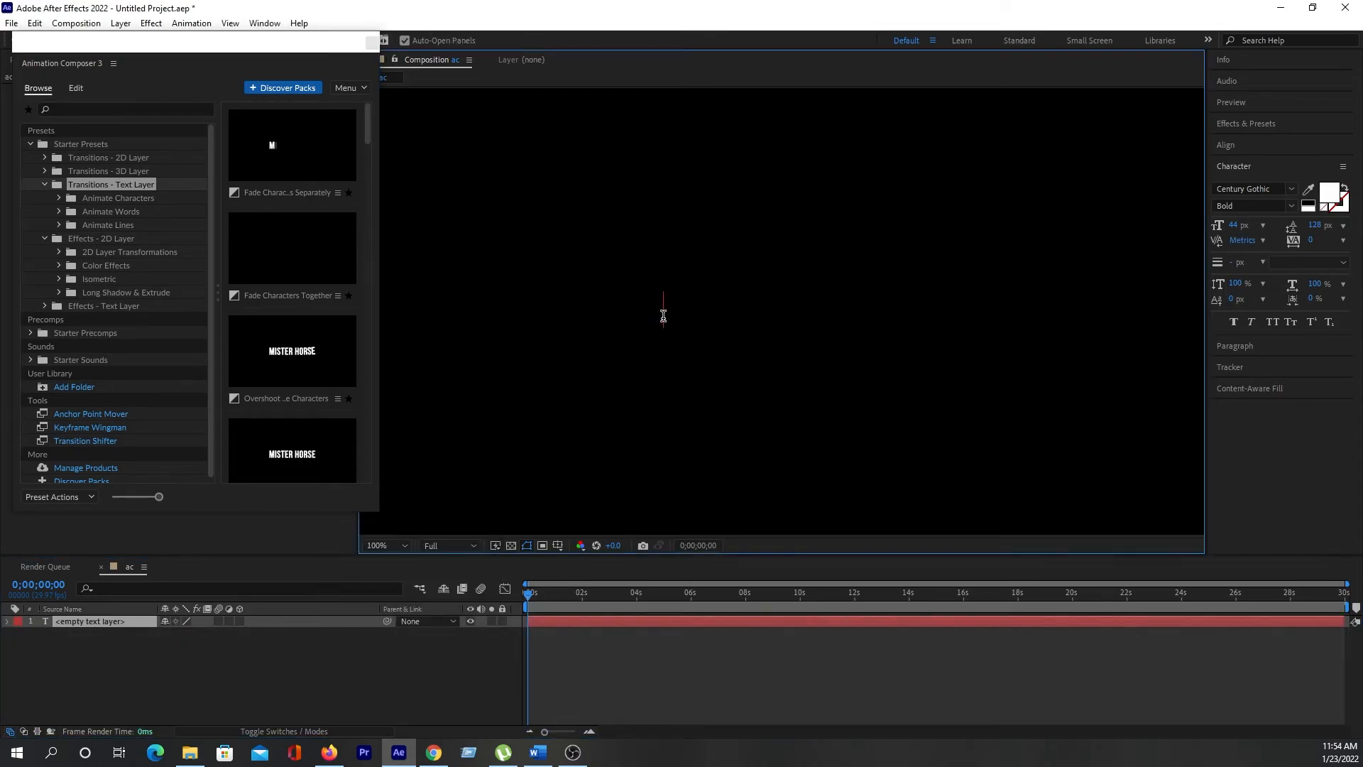
type("naim ")
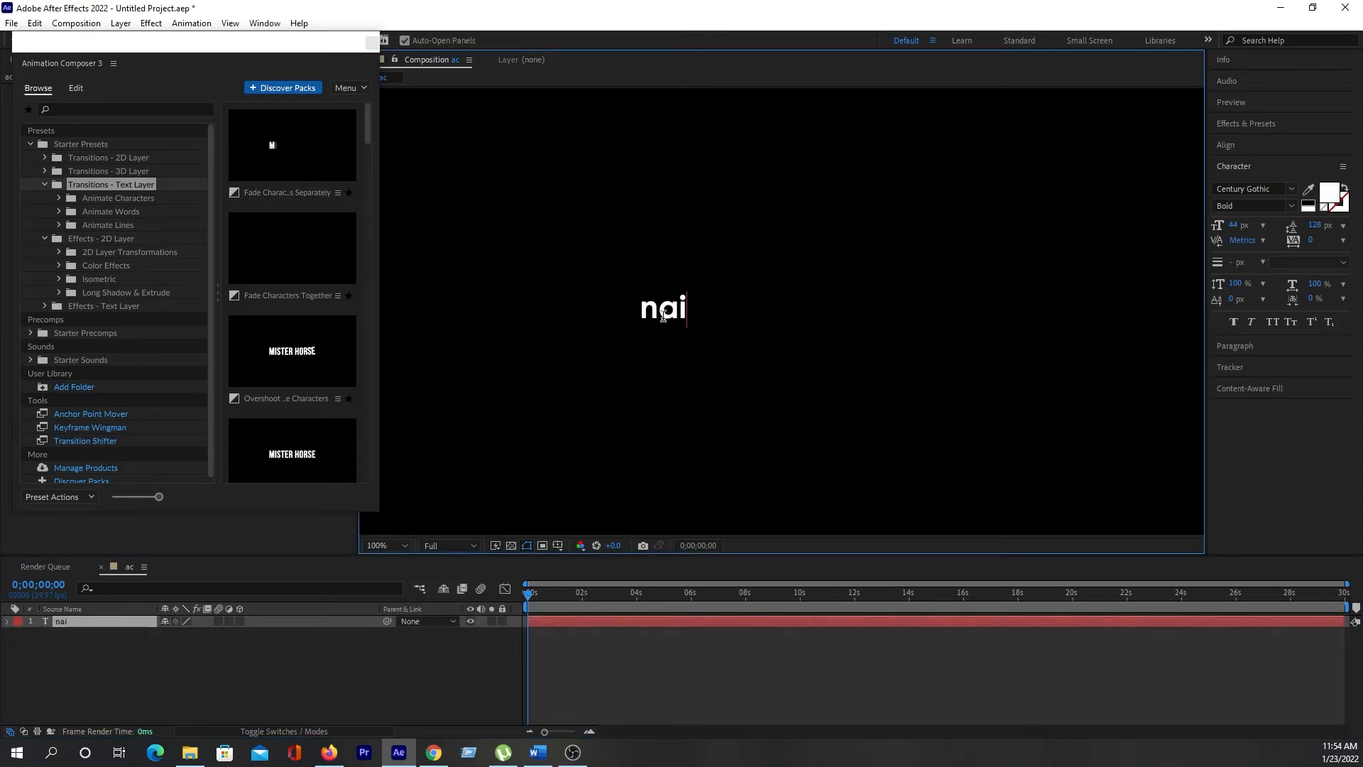
type("vfx")
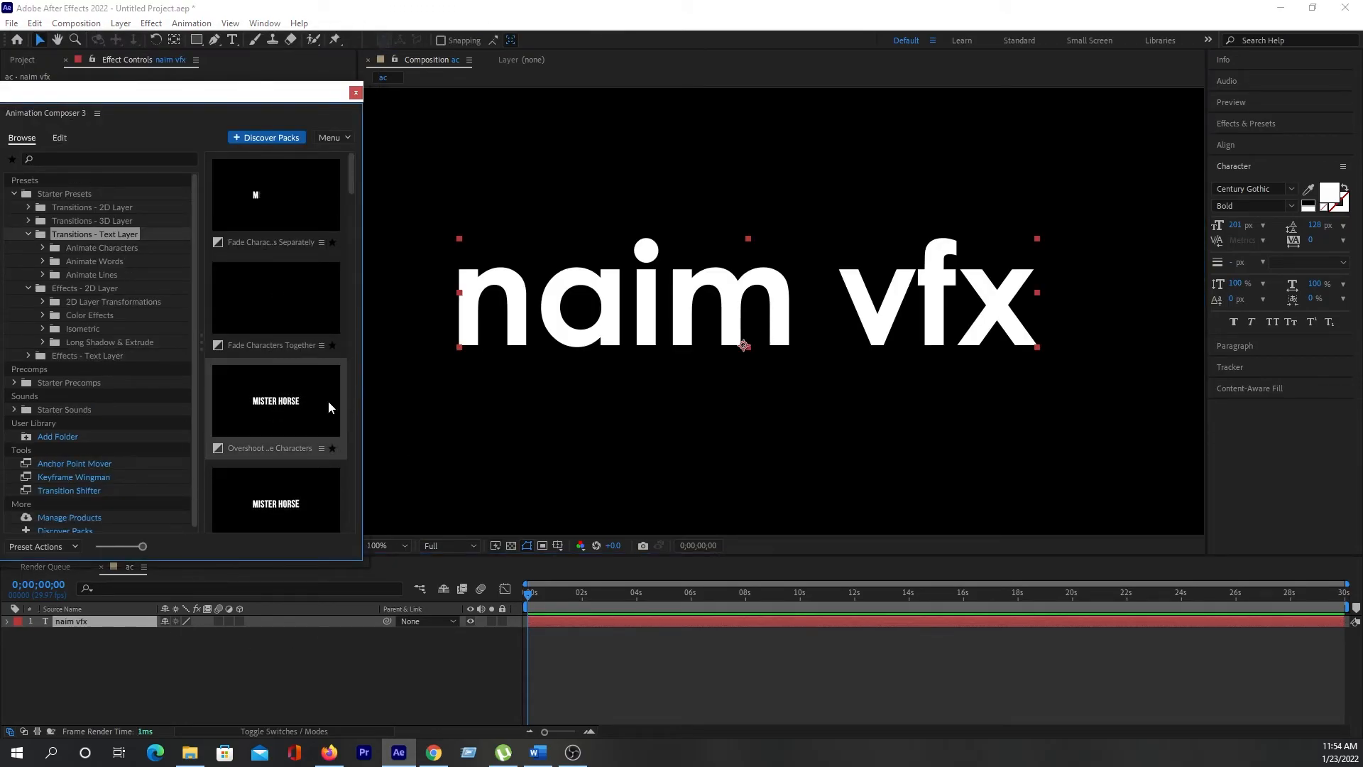
- Apply the Bottom variant of Overshoot Position & Rotate & Scale Characters as the text layer's In animation and play it from the start
left_click(277, 409)
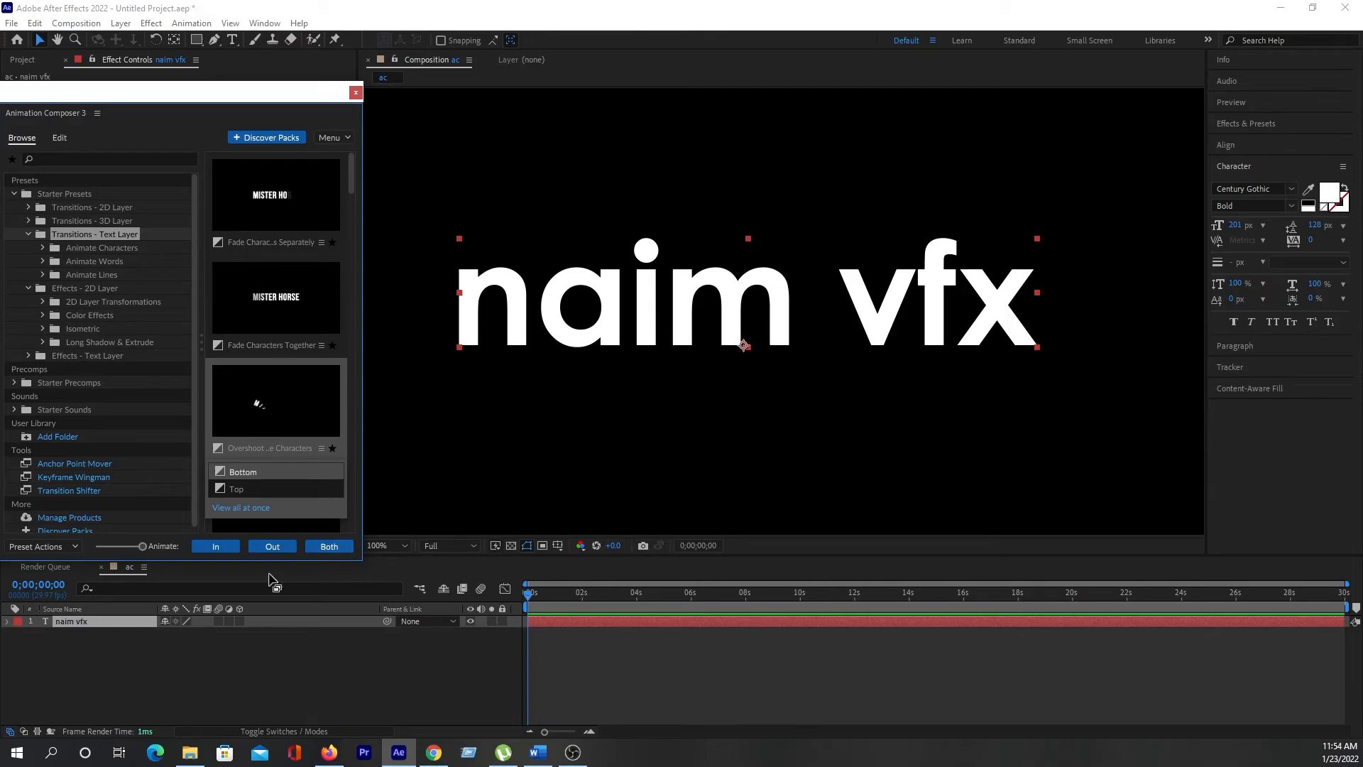
left_click(220, 544)
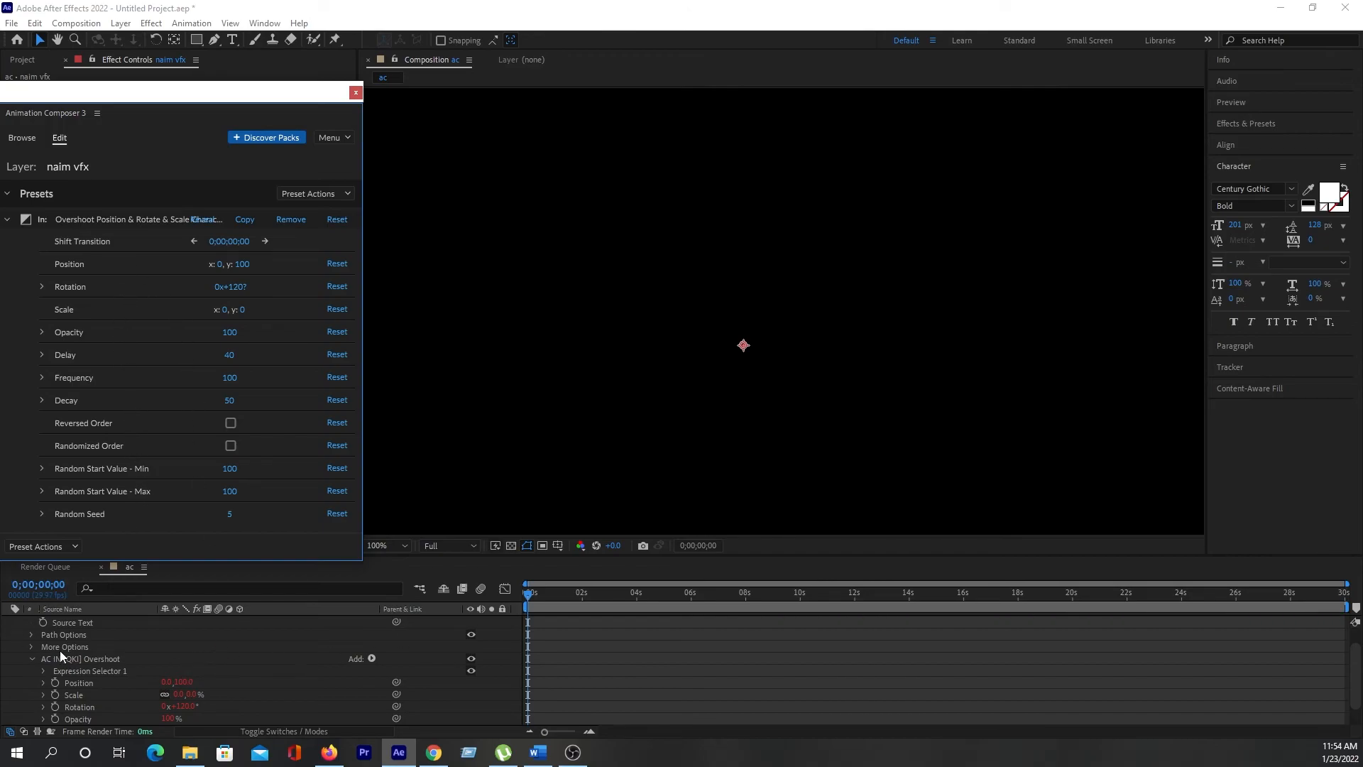
scroll(53, 649, "up", 1)
left_click(8, 622)
key("space")
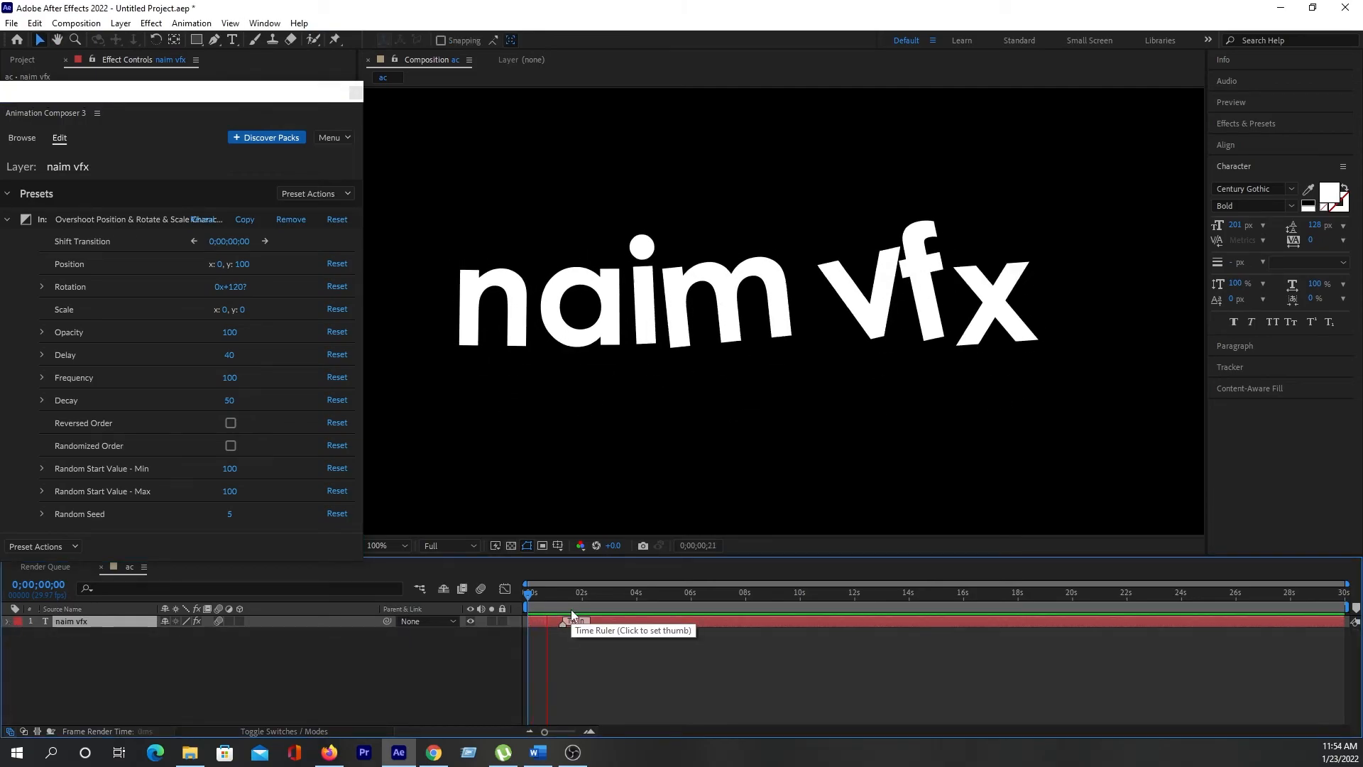
key("space")
left_click(527, 594)
key("space")
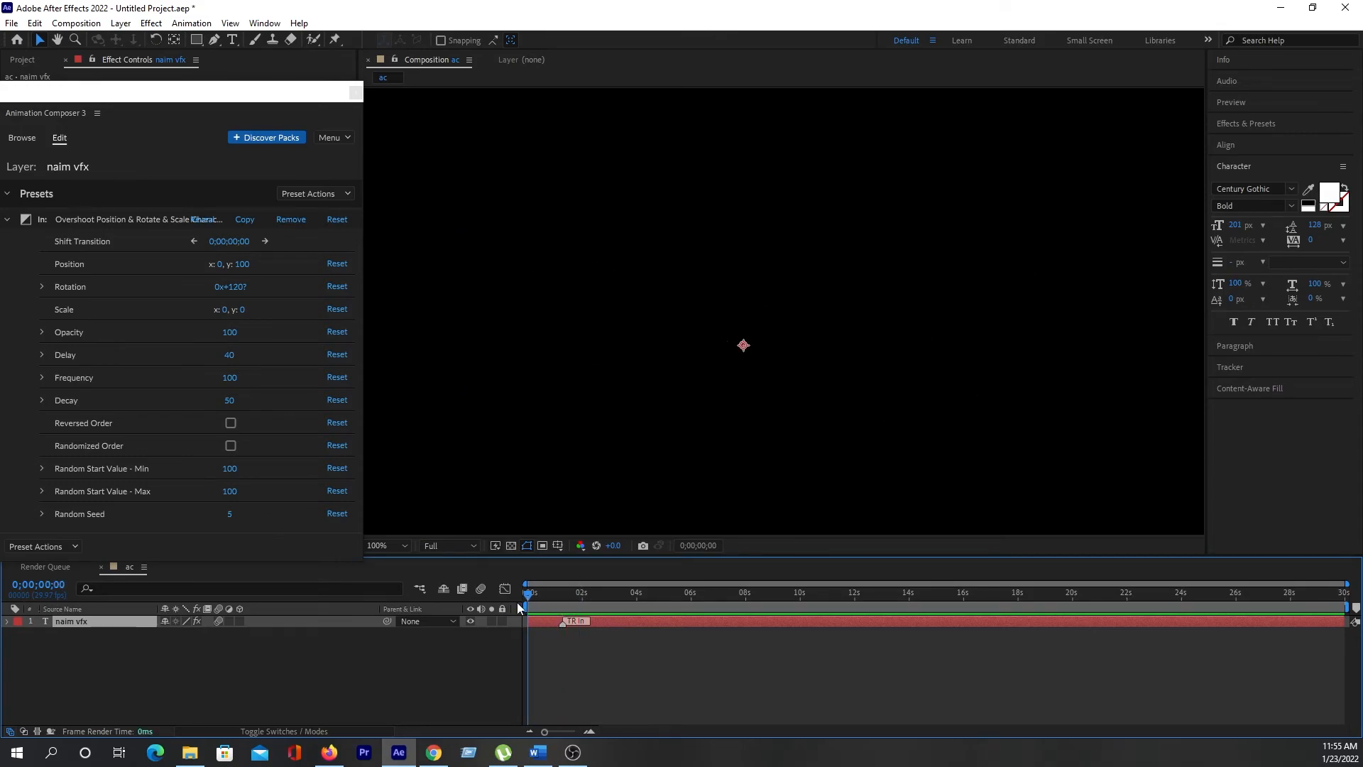
key("space")
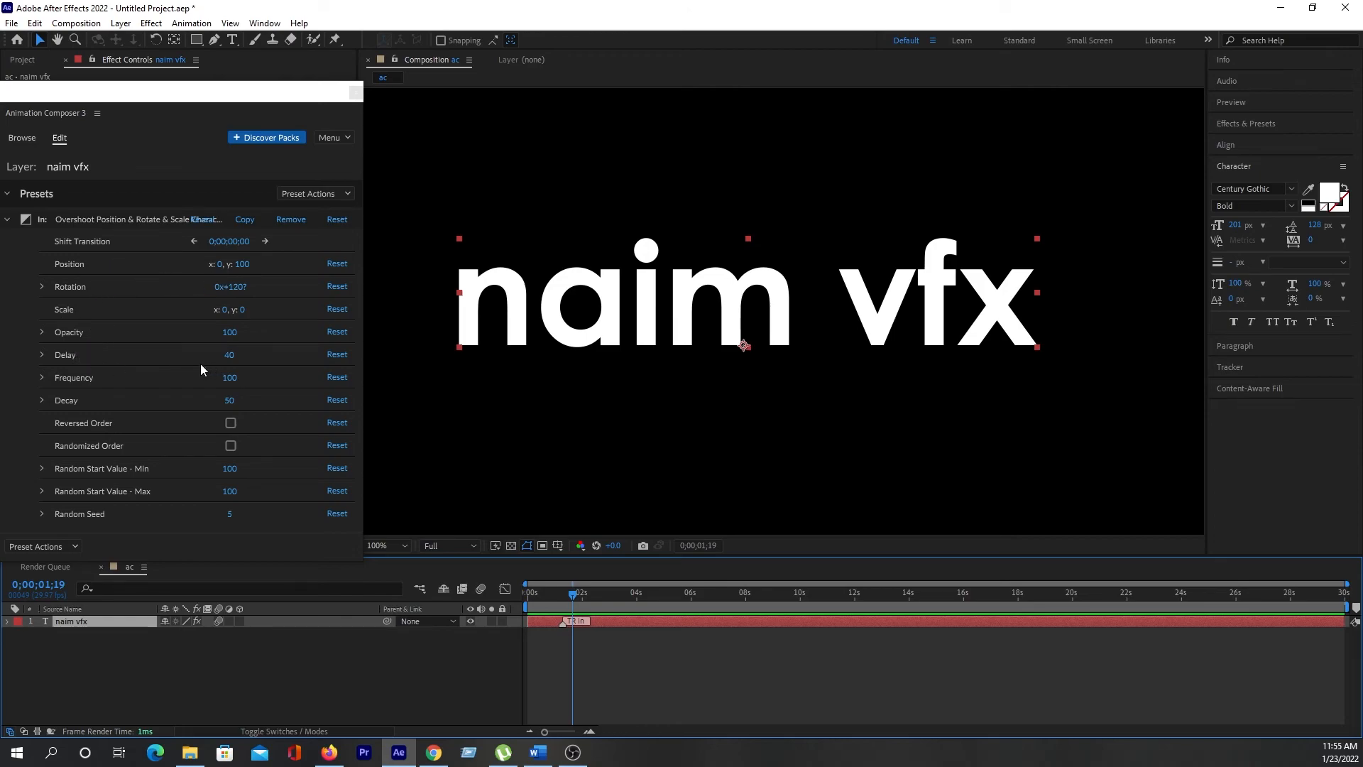
- Try a Frequency of 200 on the text layer's In animation and play it from the start
left_click(231, 381)
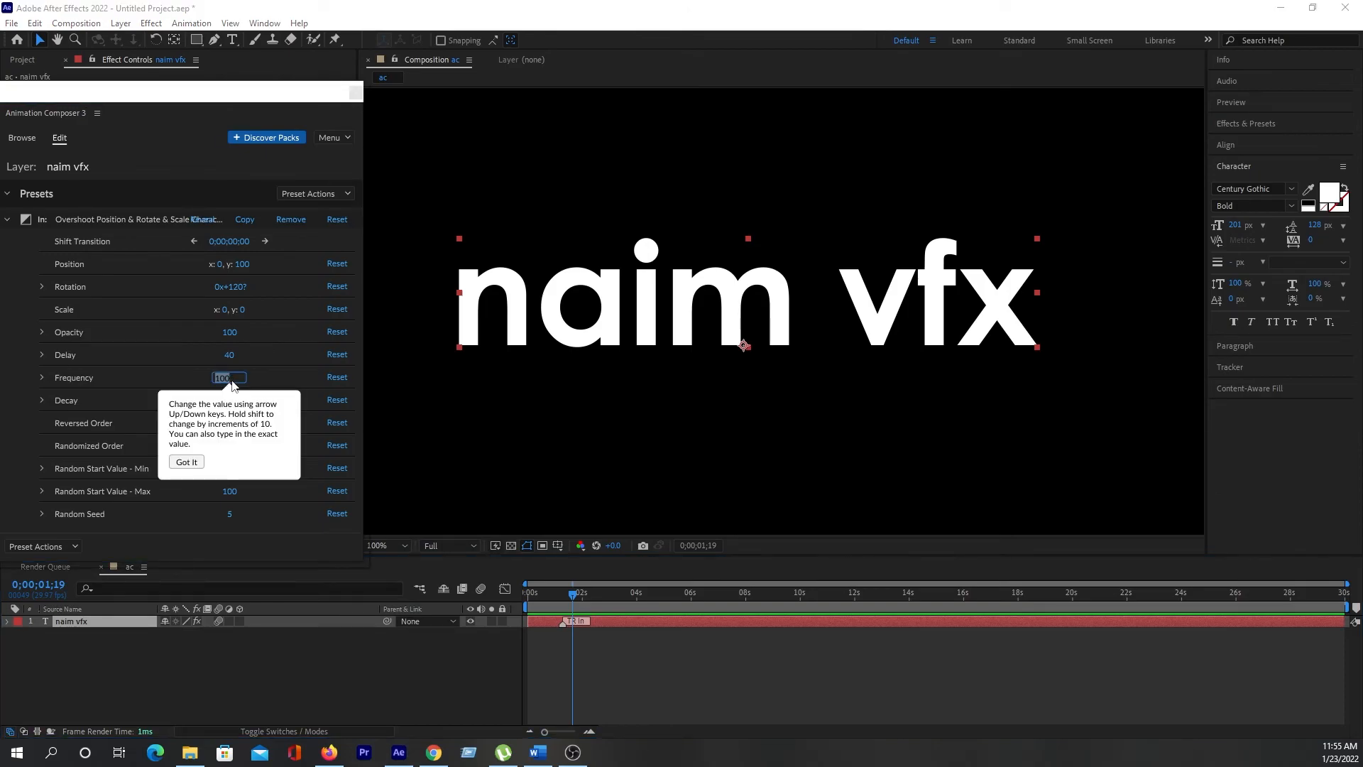
type("200")
key("Return")
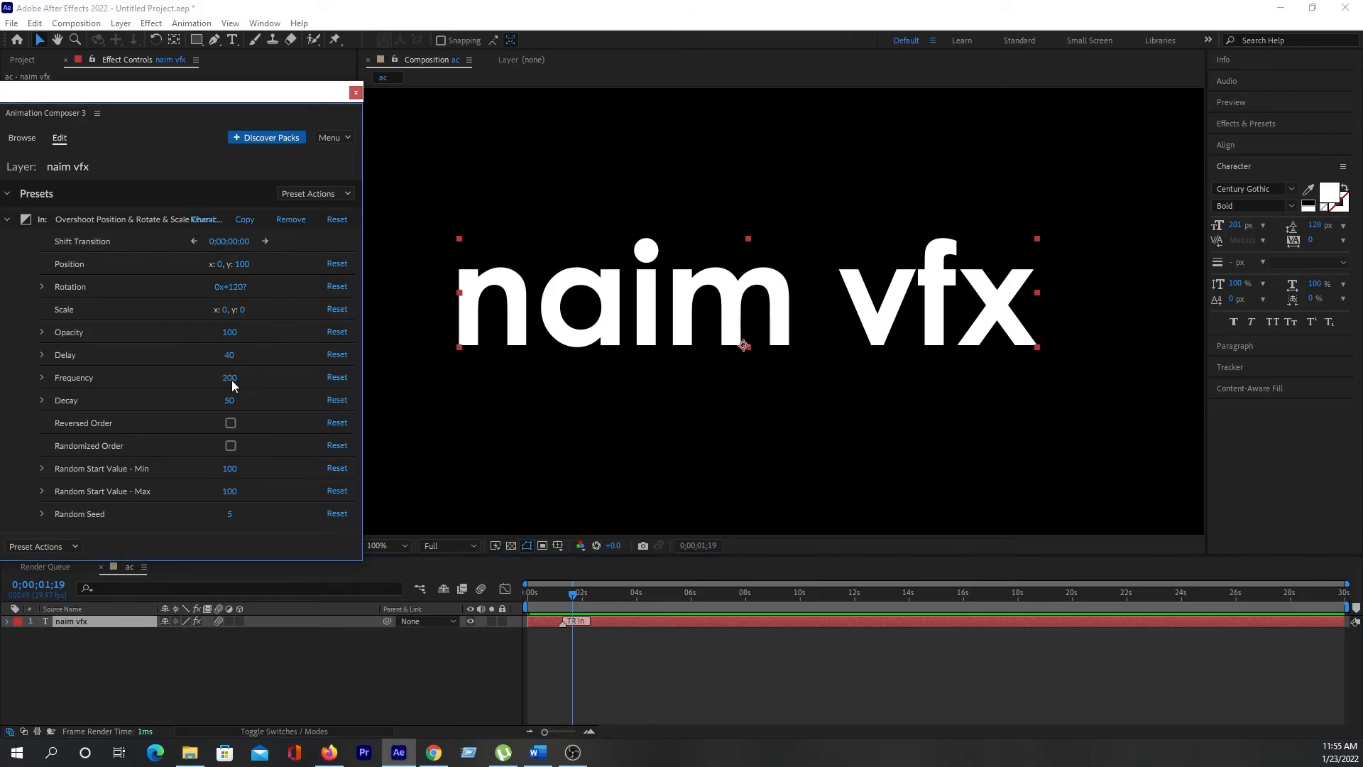
left_click(528, 595)
key("space")
key("space")
key("ctrl+z")
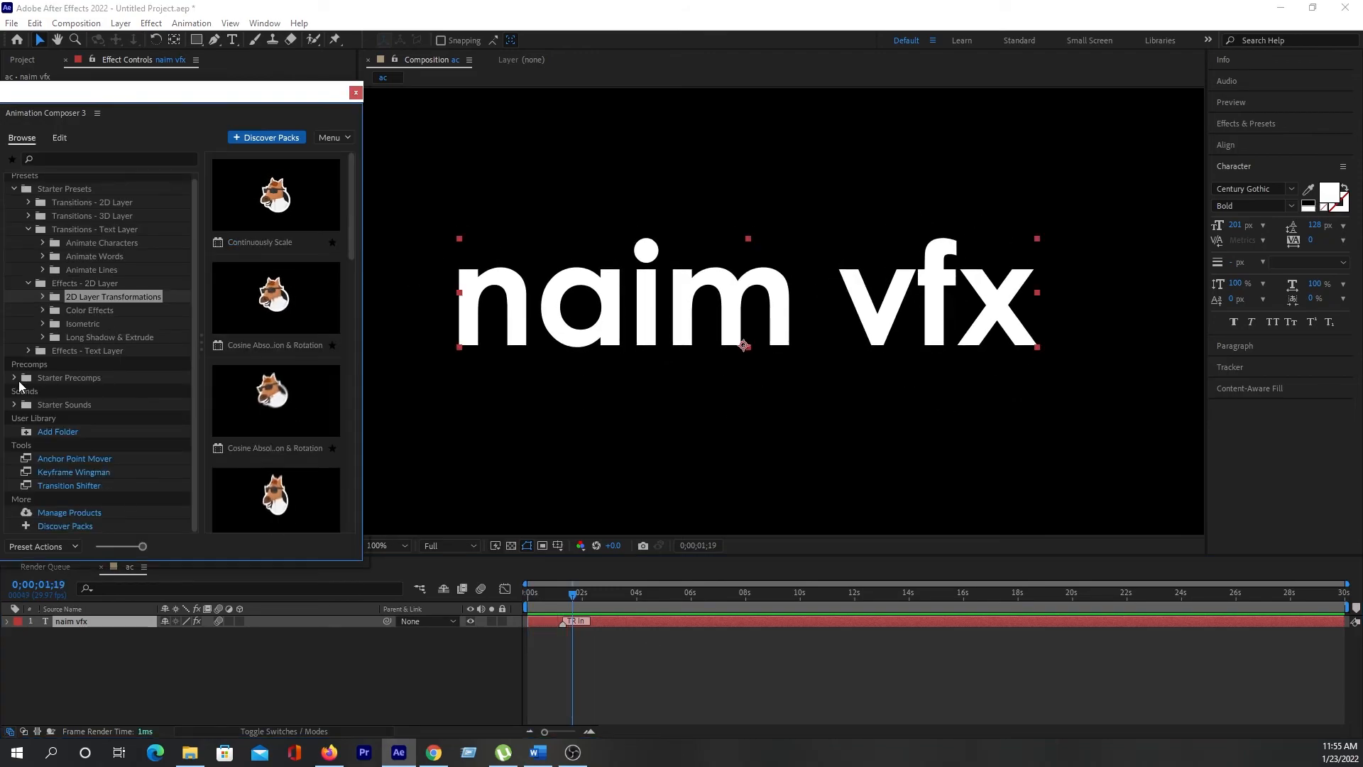
- Browse the Overlays and Shape Elements starter precomps and add the Social Media Placeholder - Lower Third to the ac composition
left_click(14, 379)
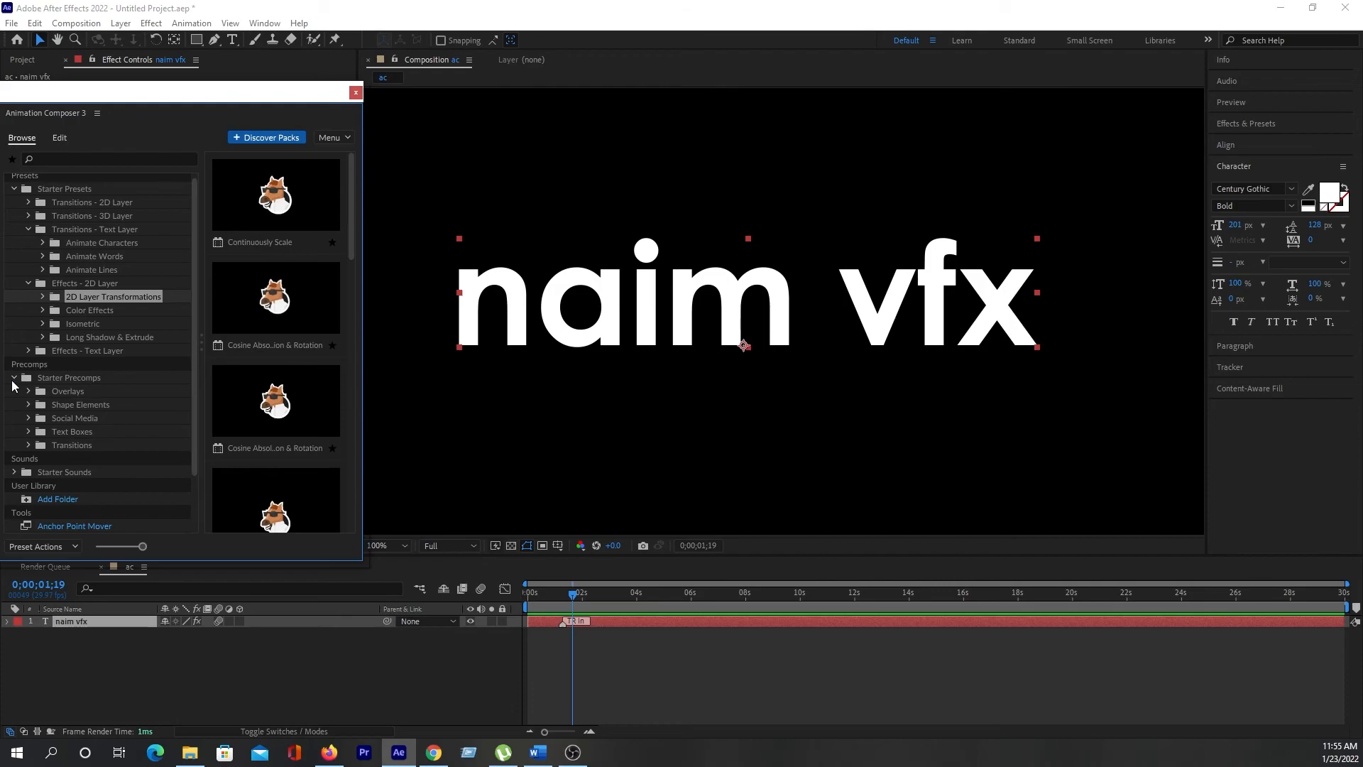
left_click(67, 393)
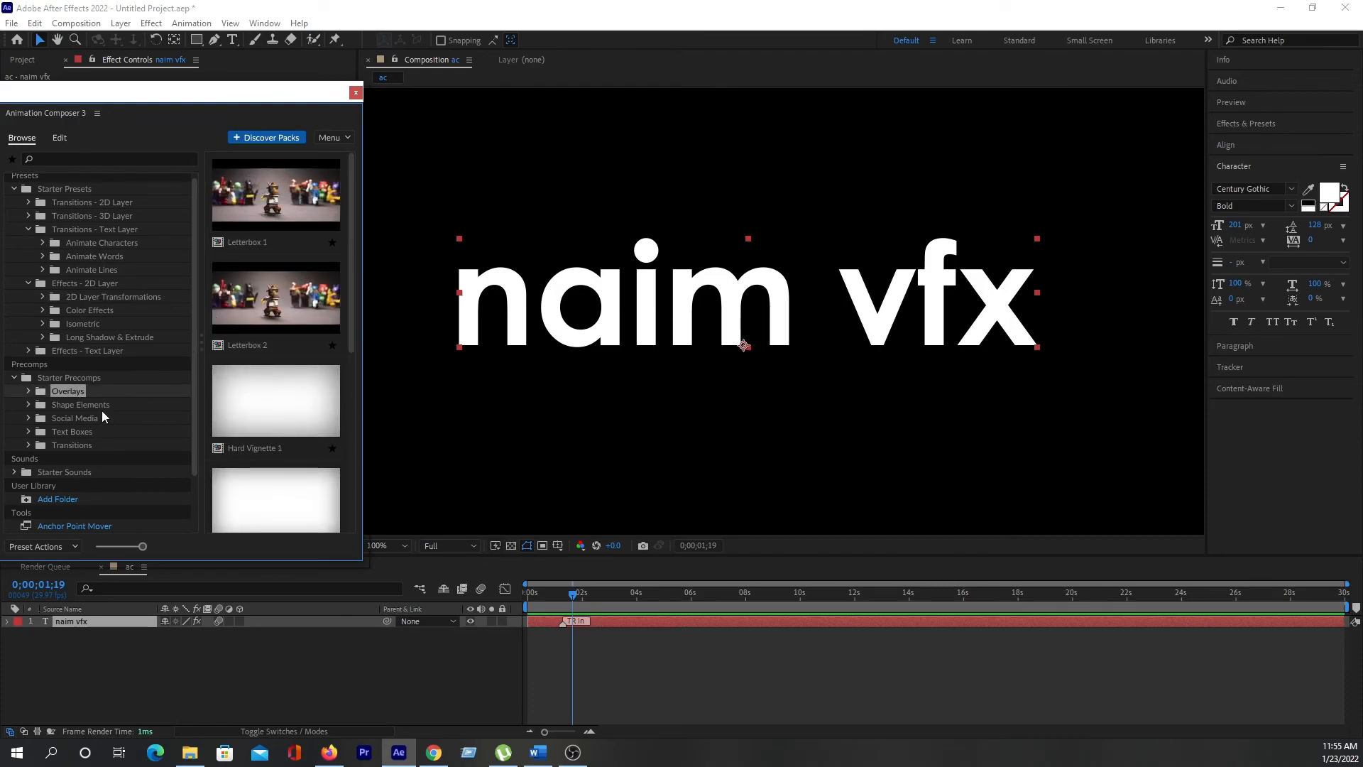
left_click(95, 403)
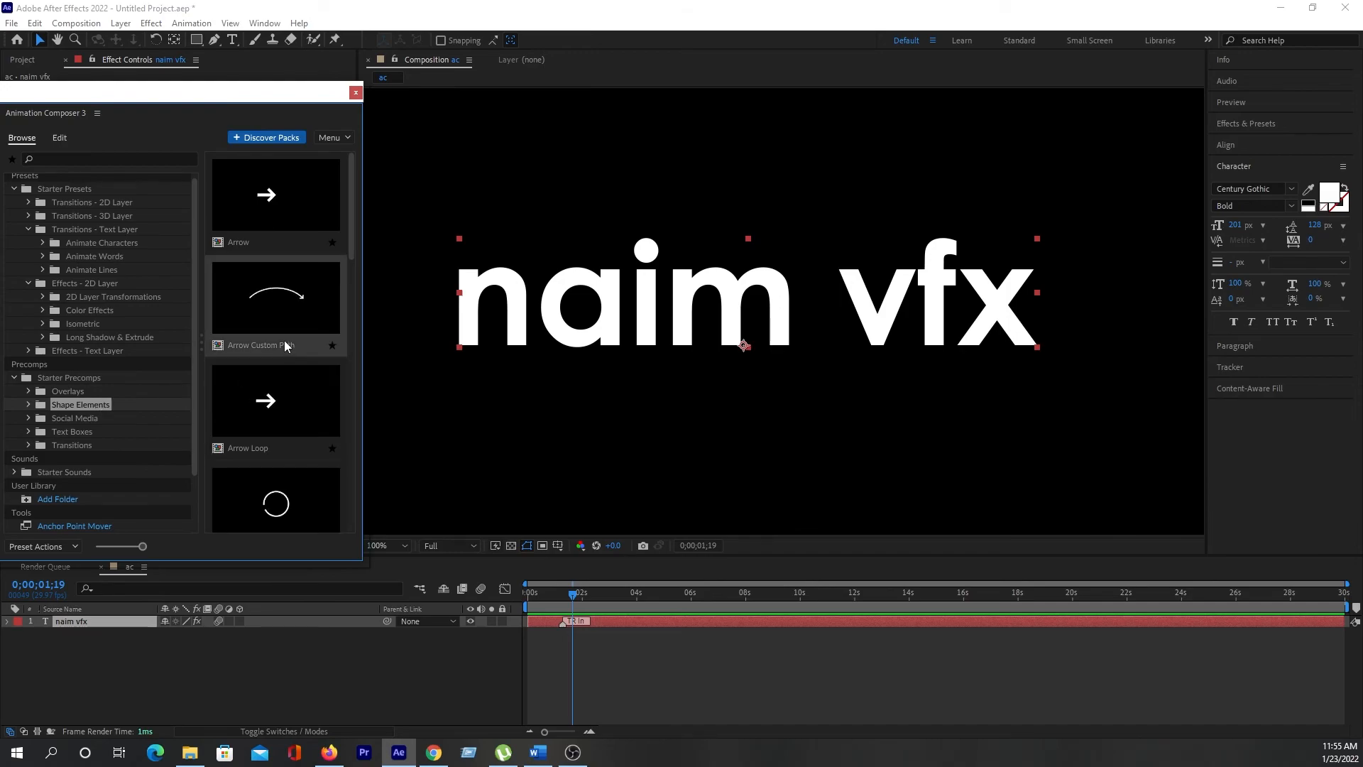
scroll(284, 339, "down", 3)
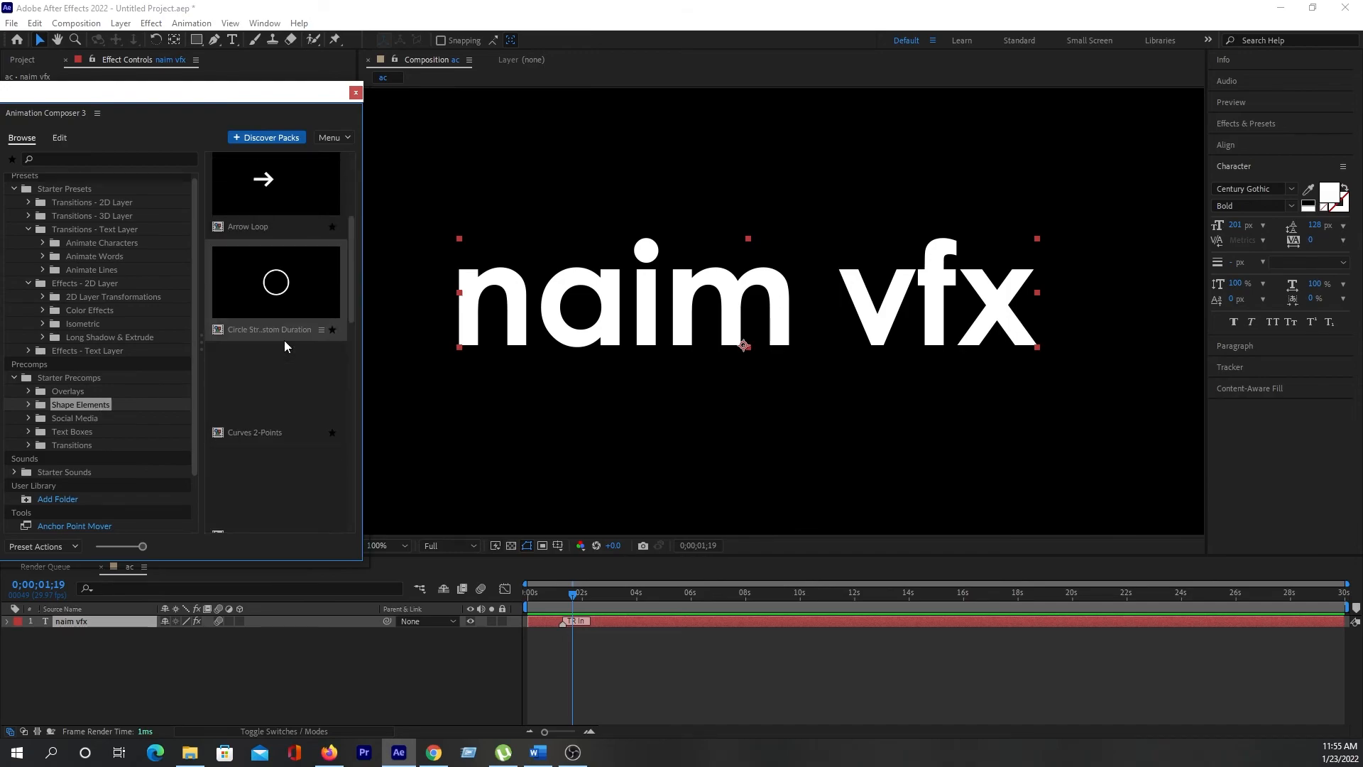
left_click(88, 416)
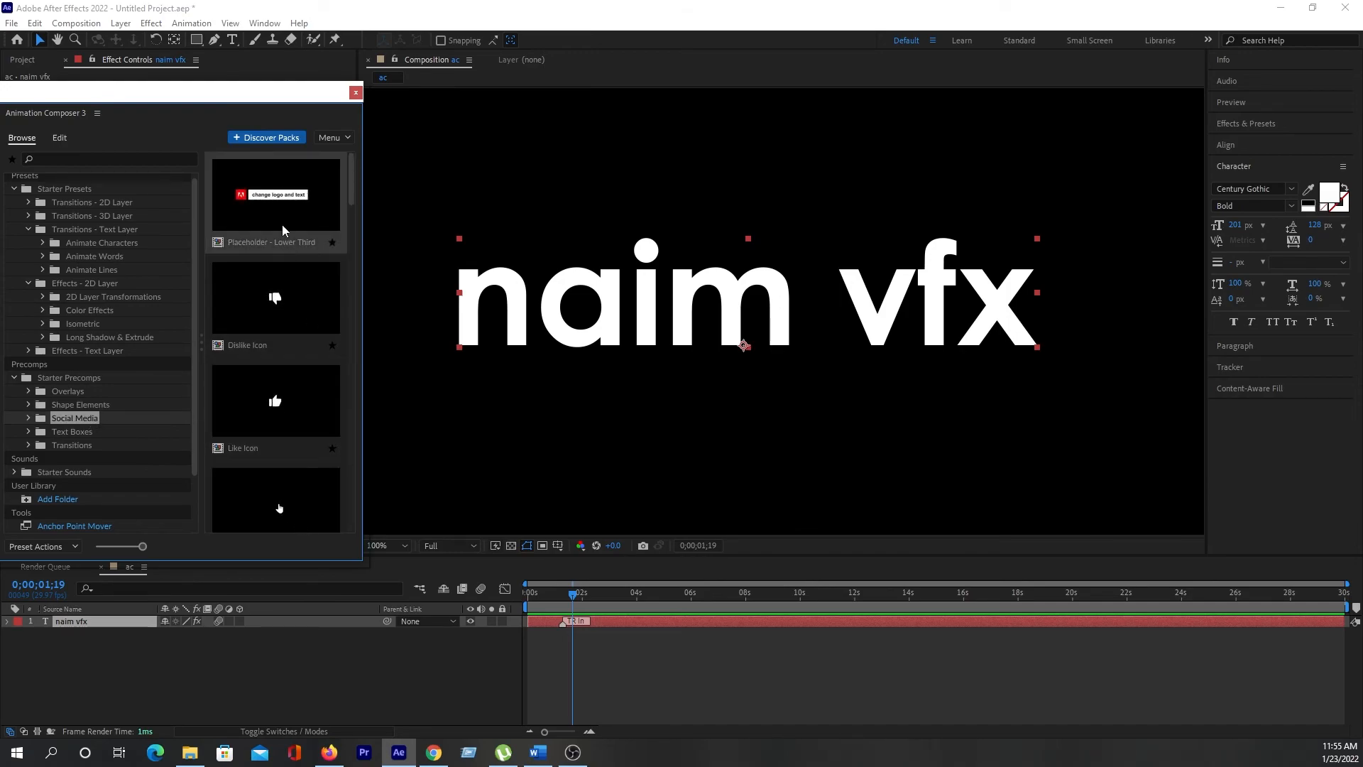
left_click(265, 206)
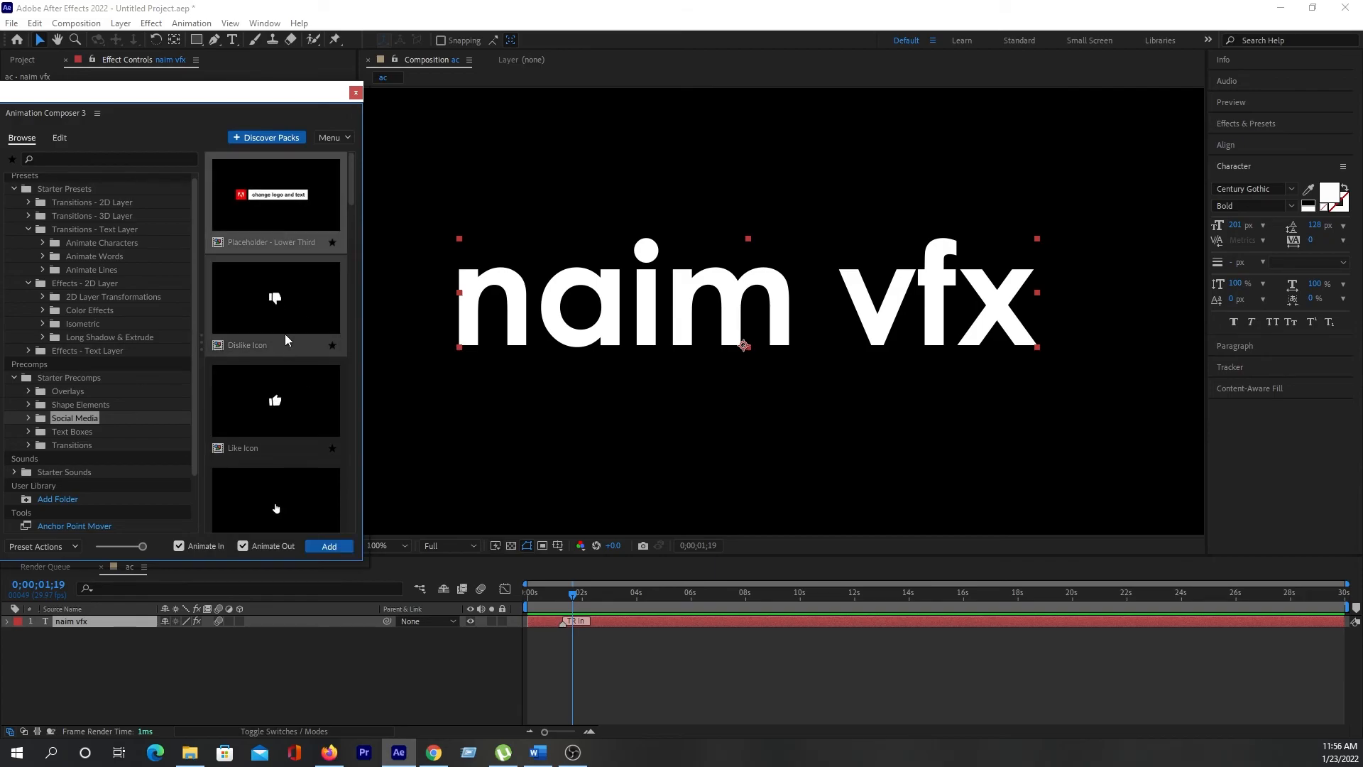
left_click(319, 545)
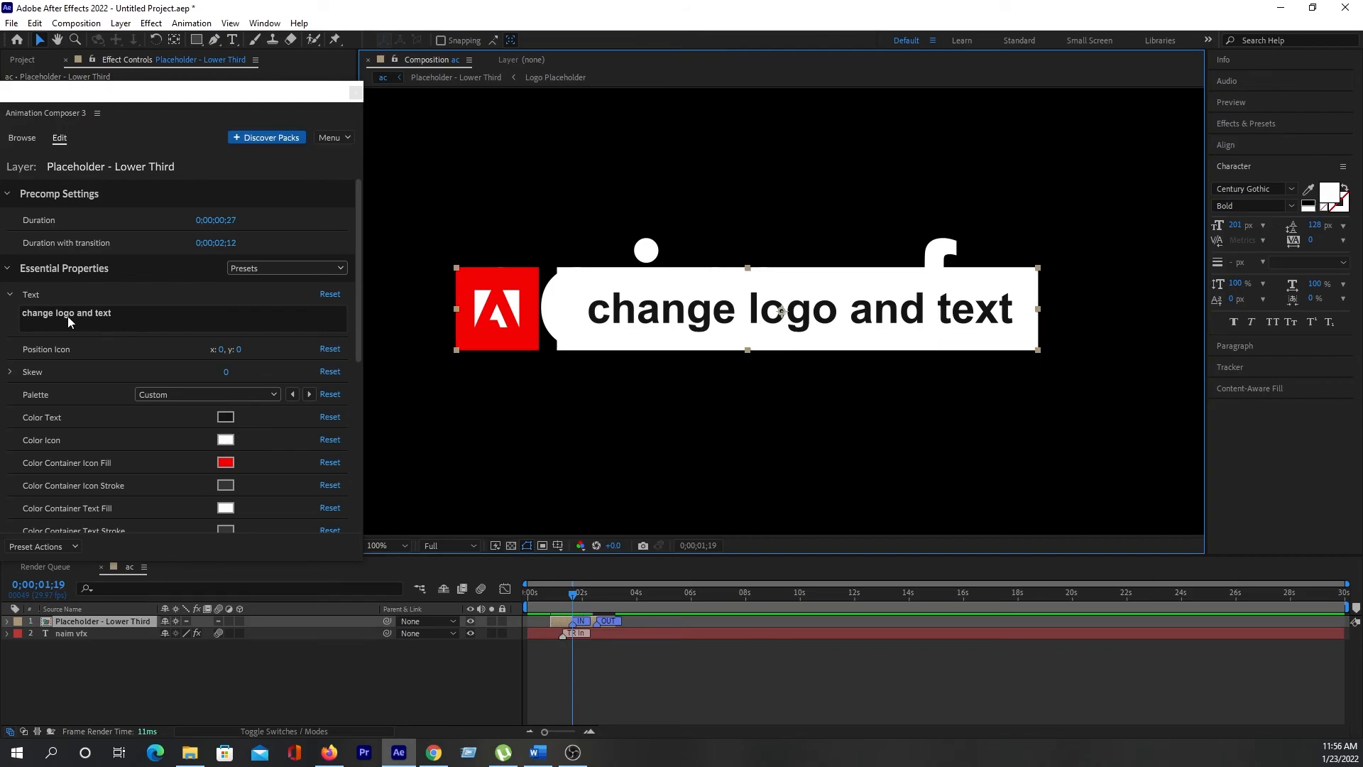
- Replace the lower third's placeholder text with the creator's brand name and hide the large text layer beneath it
left_click_drag(157, 97, 183, 93)
left_click(152, 310)
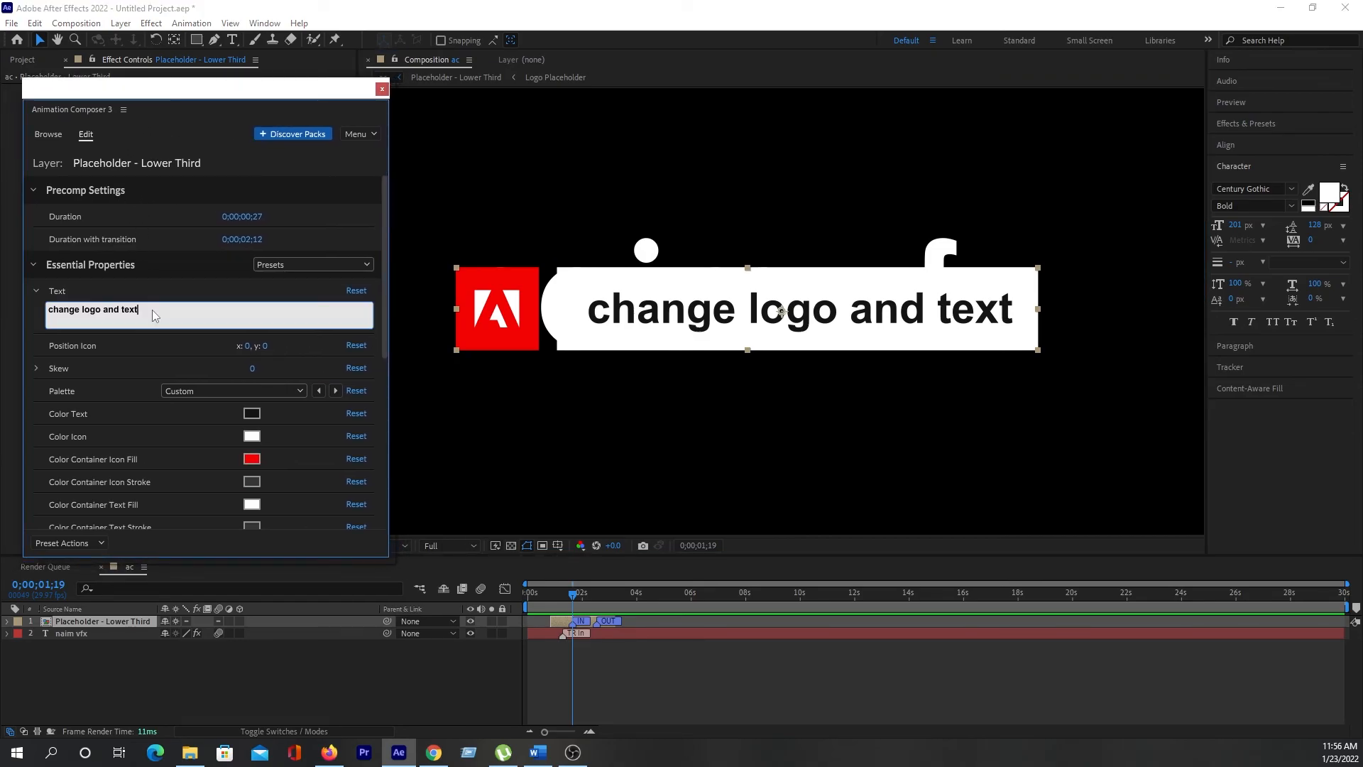
key("ctrl+a")
type("naim vfx")
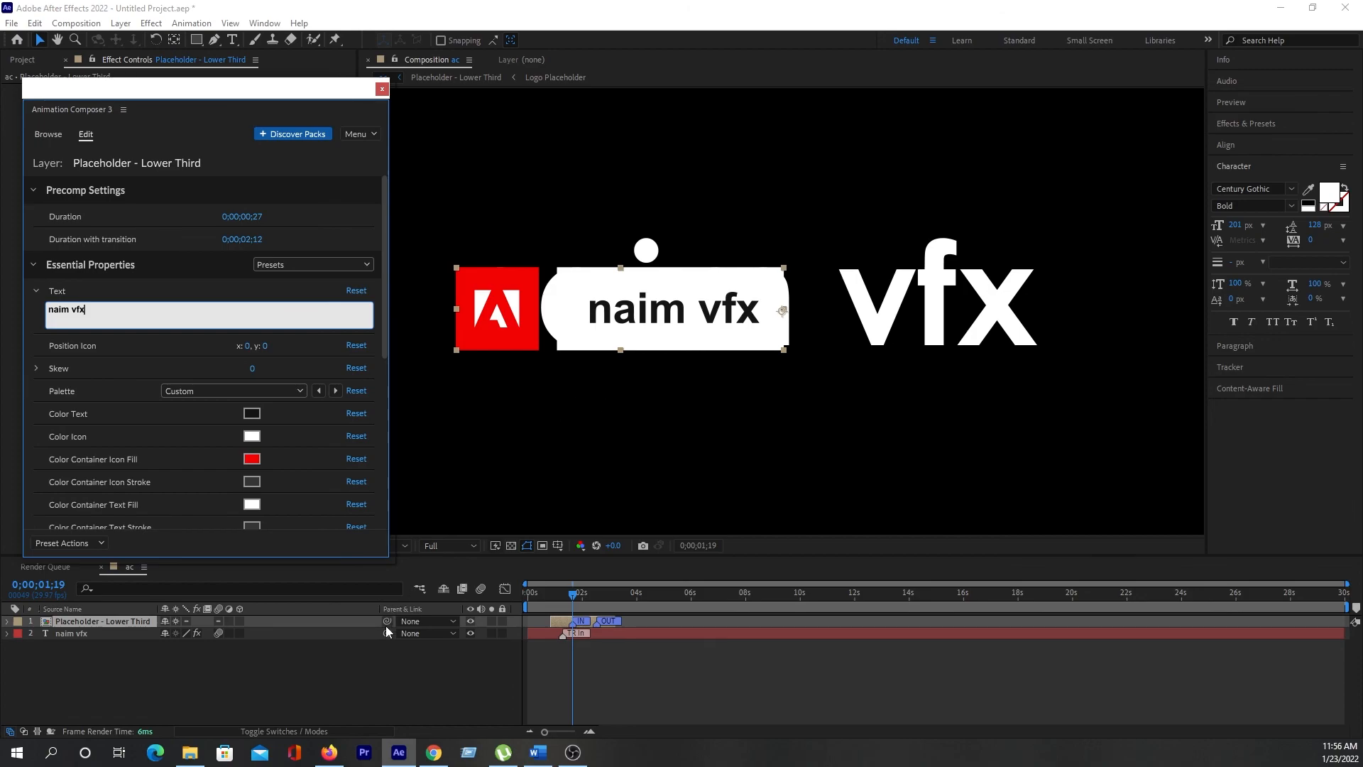
left_click(471, 633)
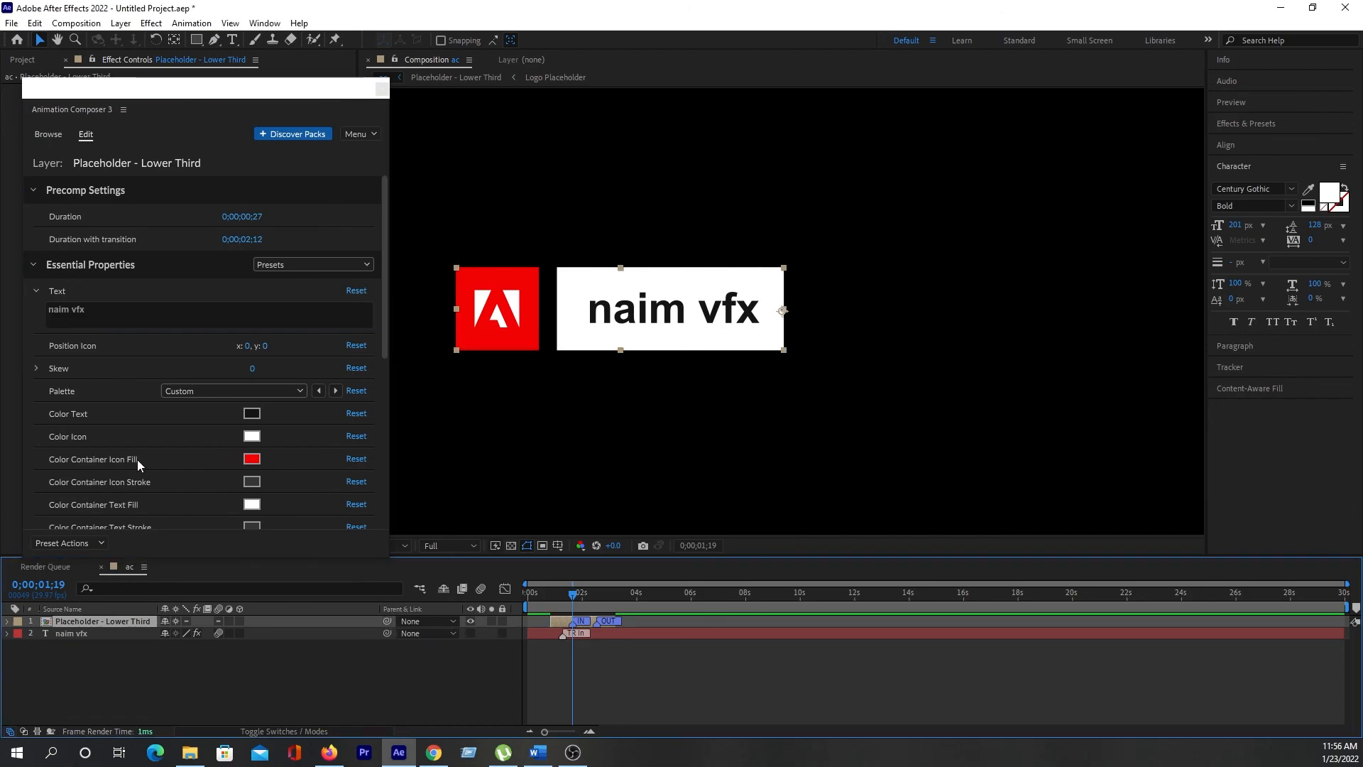
- Change the lower third's Color Container Icon Fill to a pale lavender and look through its remaining essential properties
left_click(251, 459)
left_click(534, 287)
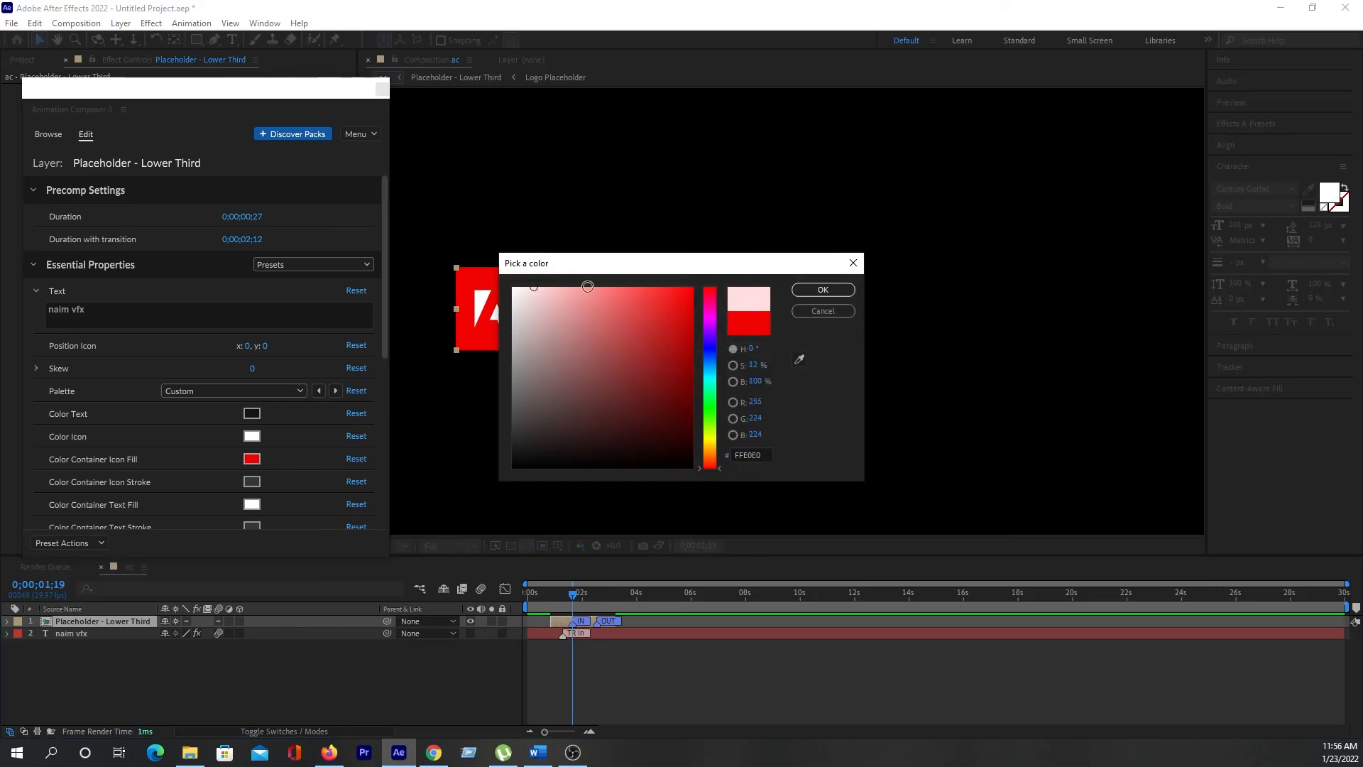
left_click(710, 348)
left_click(822, 291)
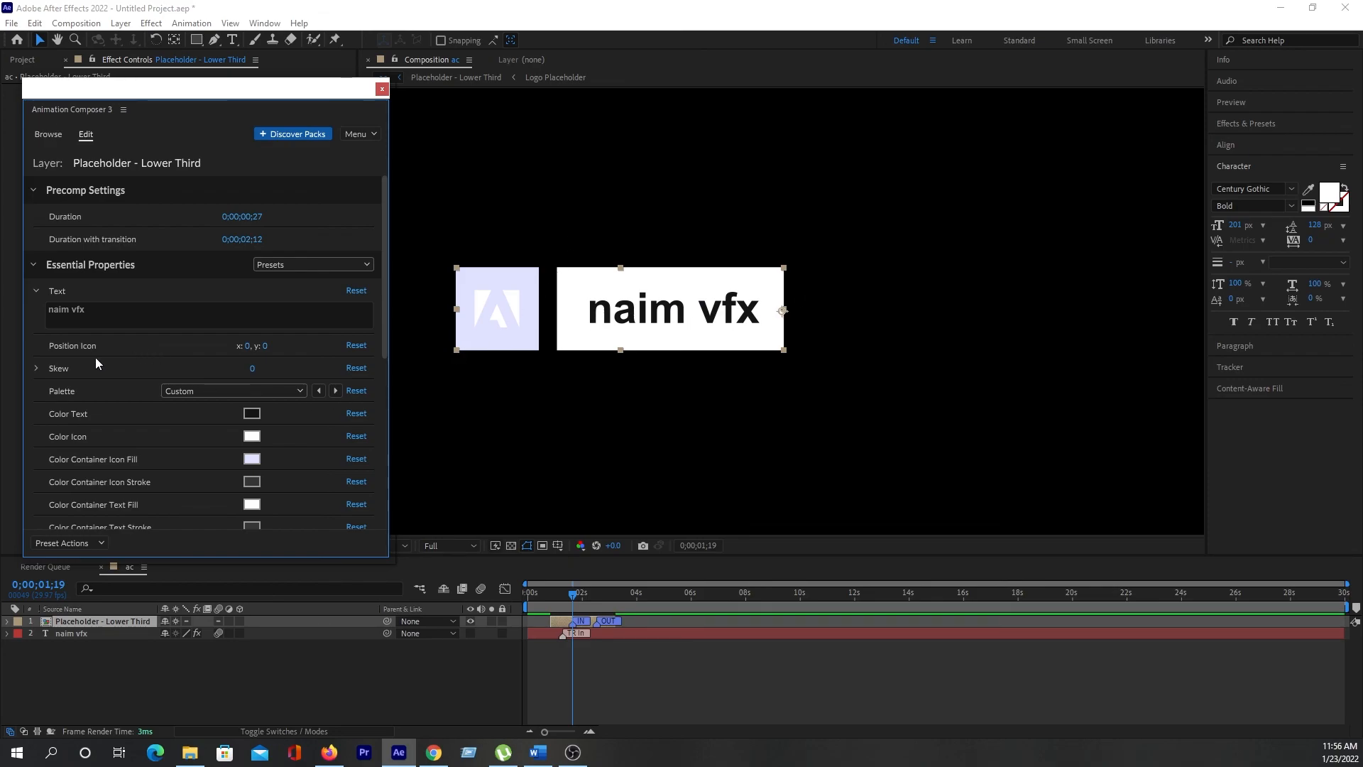
scroll(96, 362, "down", 6)
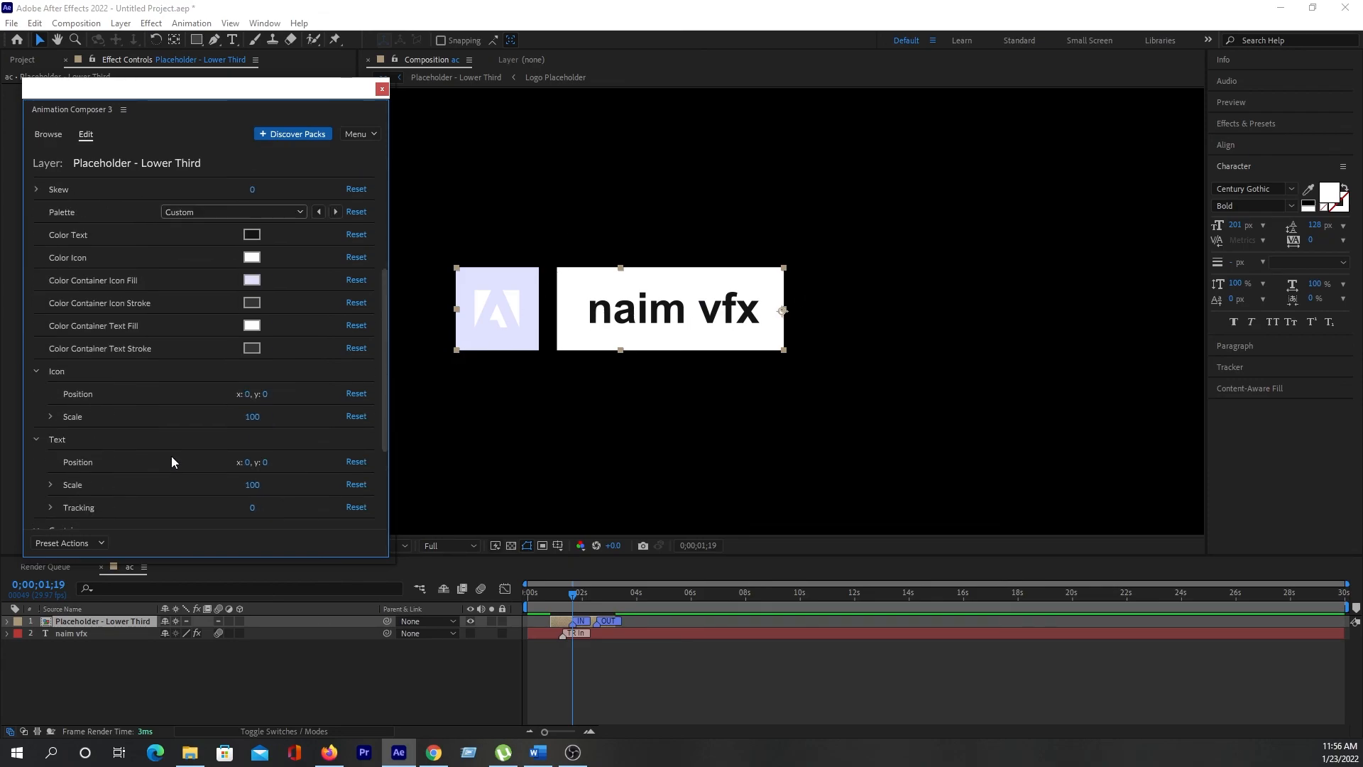
scroll(172, 462, "up", 6)
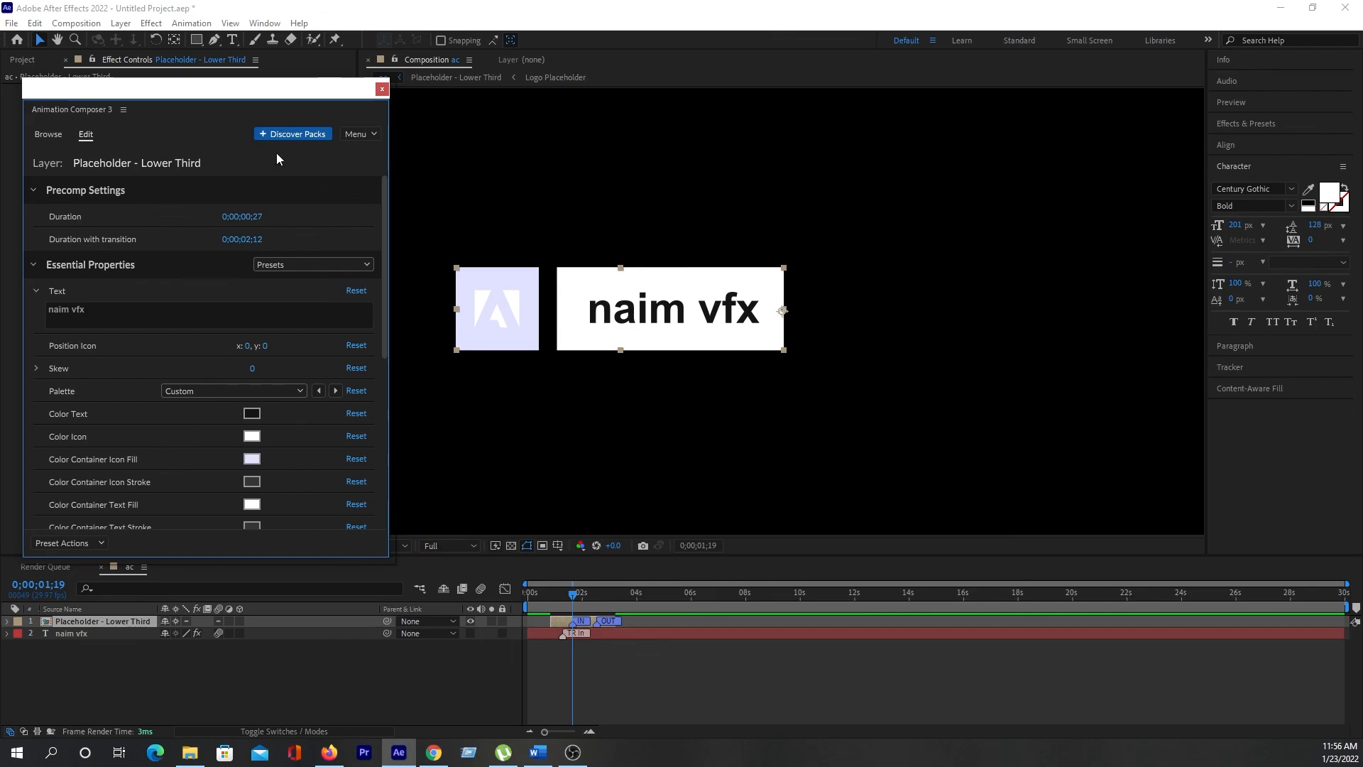
- Examine the Text Boxes and Transitions categories of the starter precomps
left_click(52, 133)
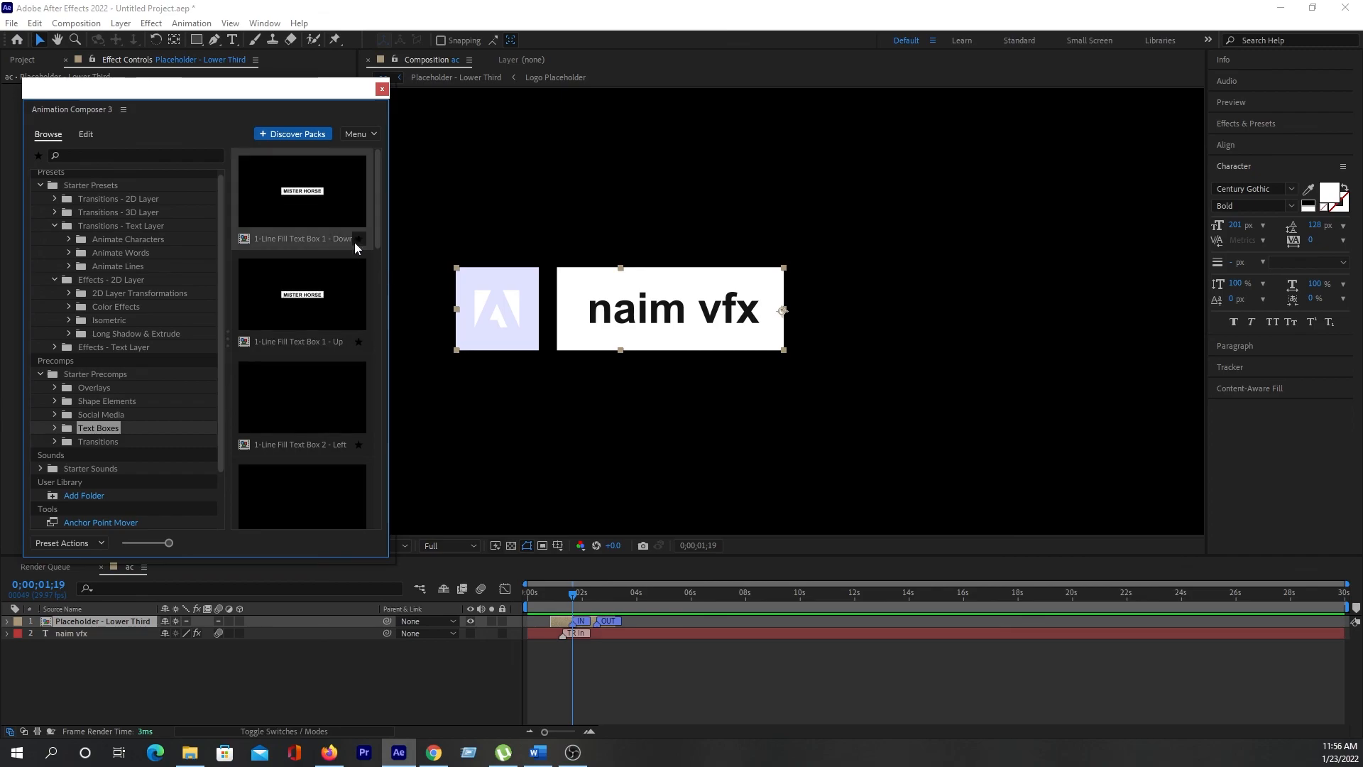
scroll(160, 419, "down", 3)
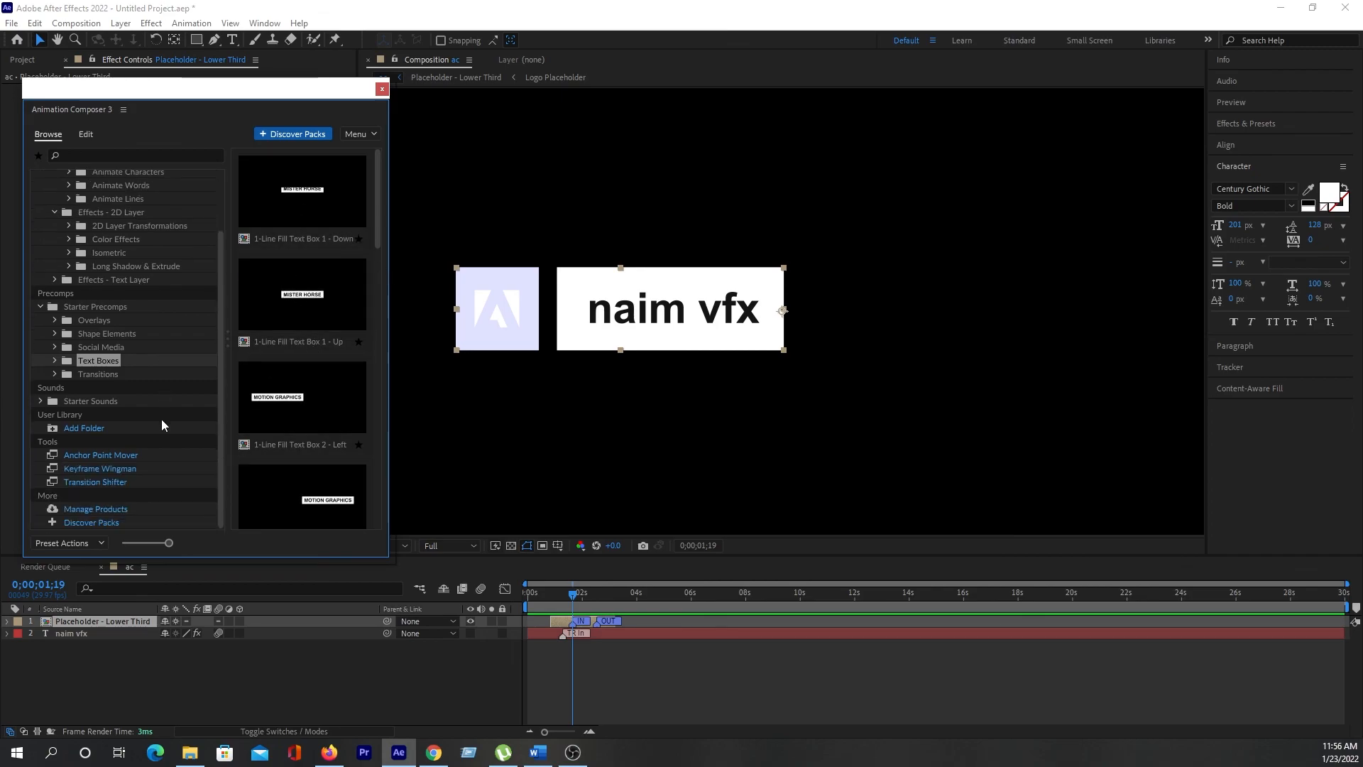
left_click(101, 374)
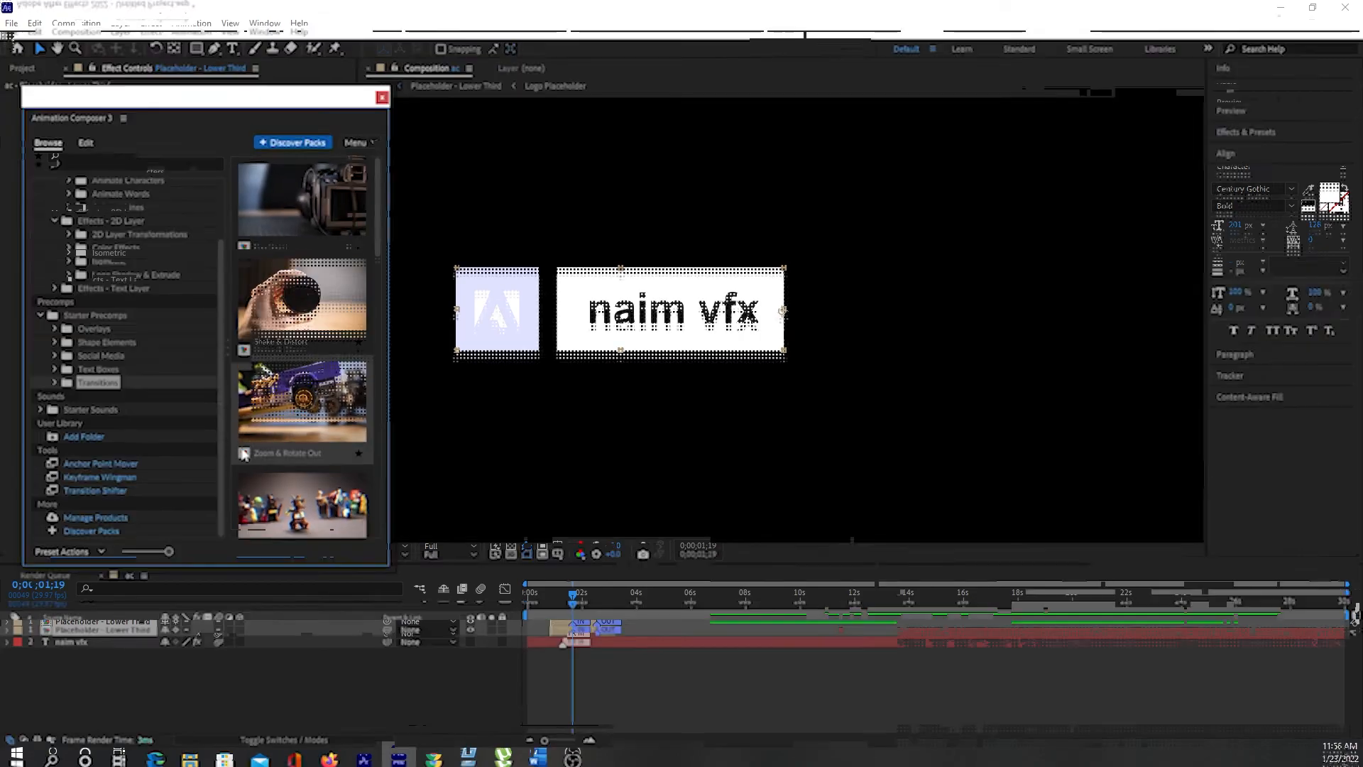